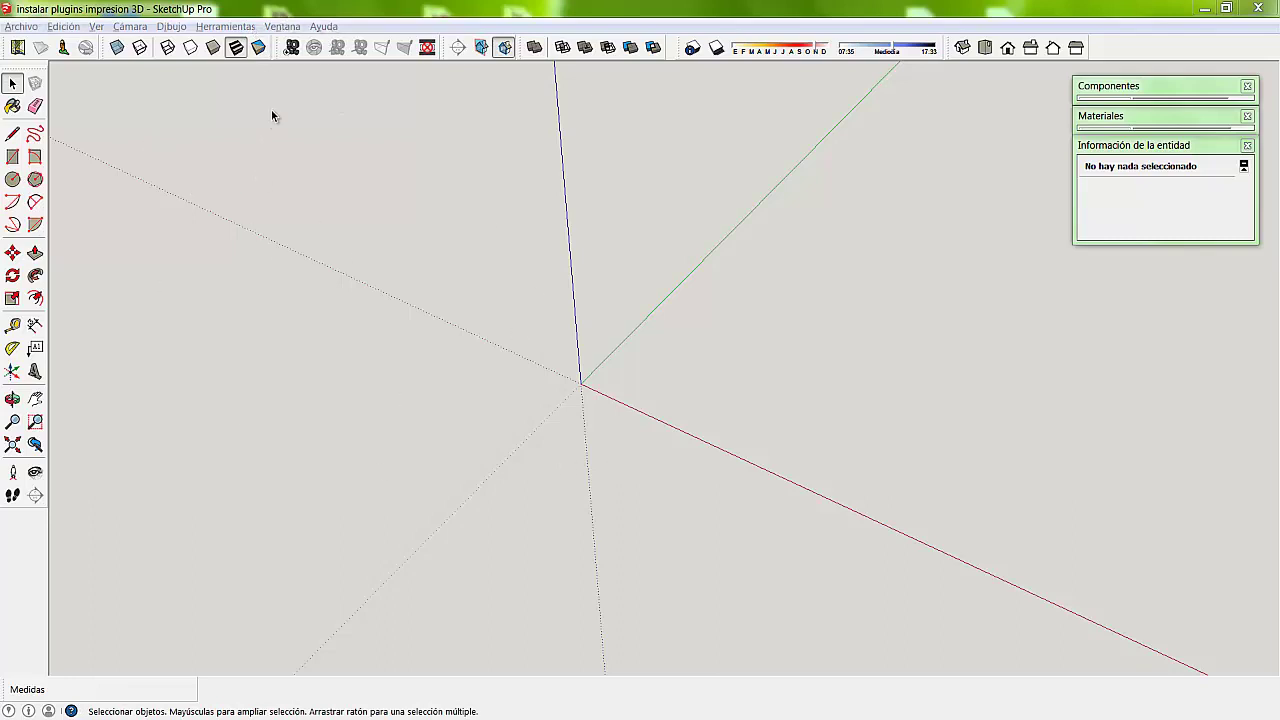
Step: Go to Preferencias > Extensiones and launch Instalar extensión to browse for a .rbz file
{"action": "left_click", "coordinate": [280, 27]}
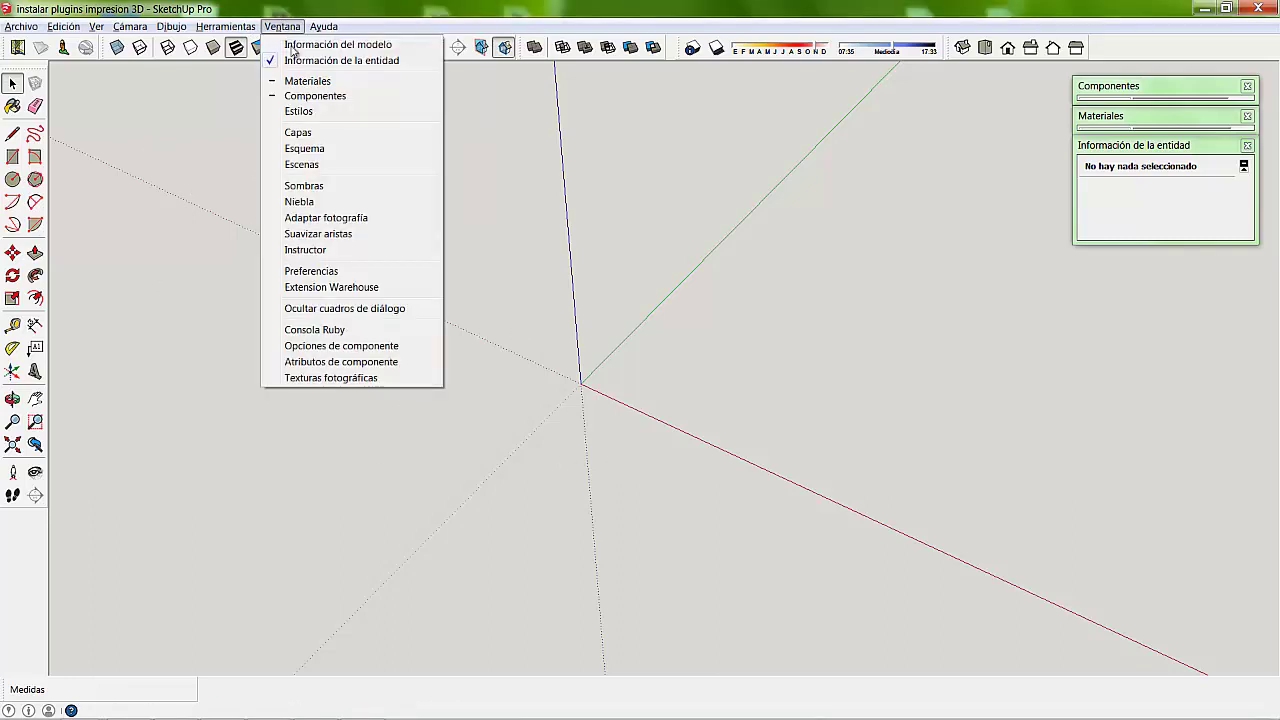
{"action": "left_click", "coordinate": [305, 271]}
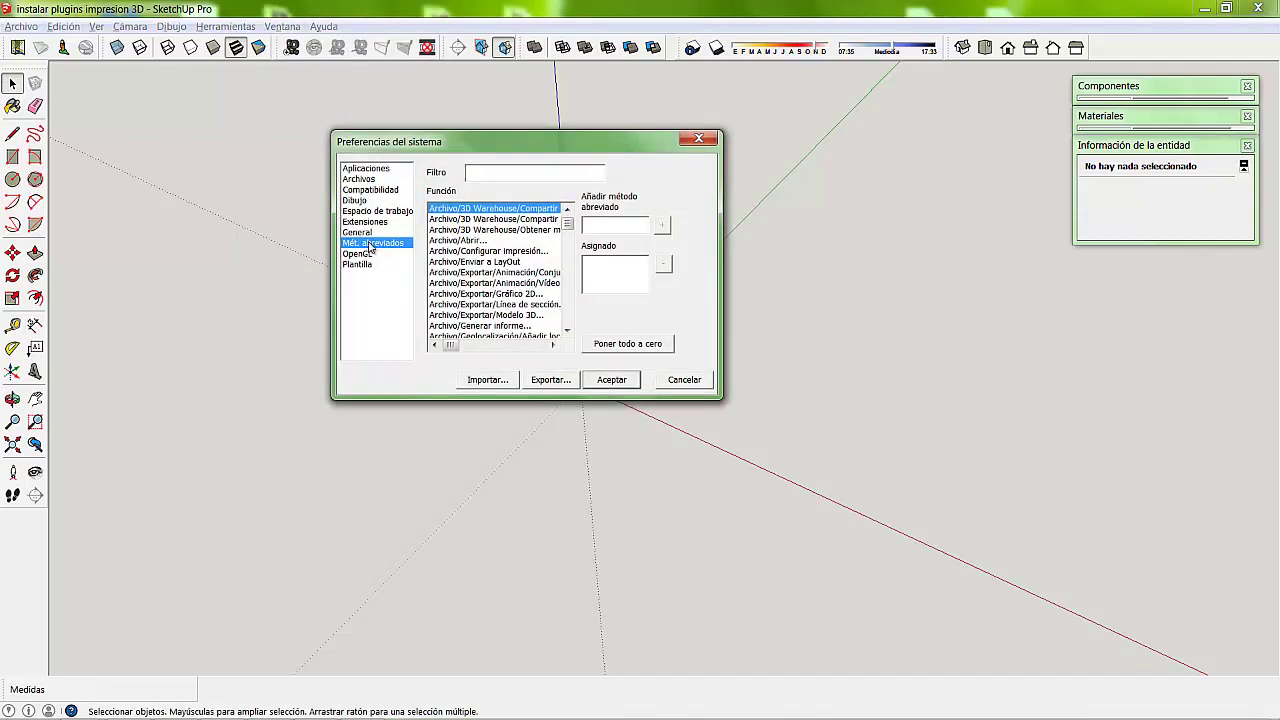
{"action": "left_click", "coordinate": [360, 232]}
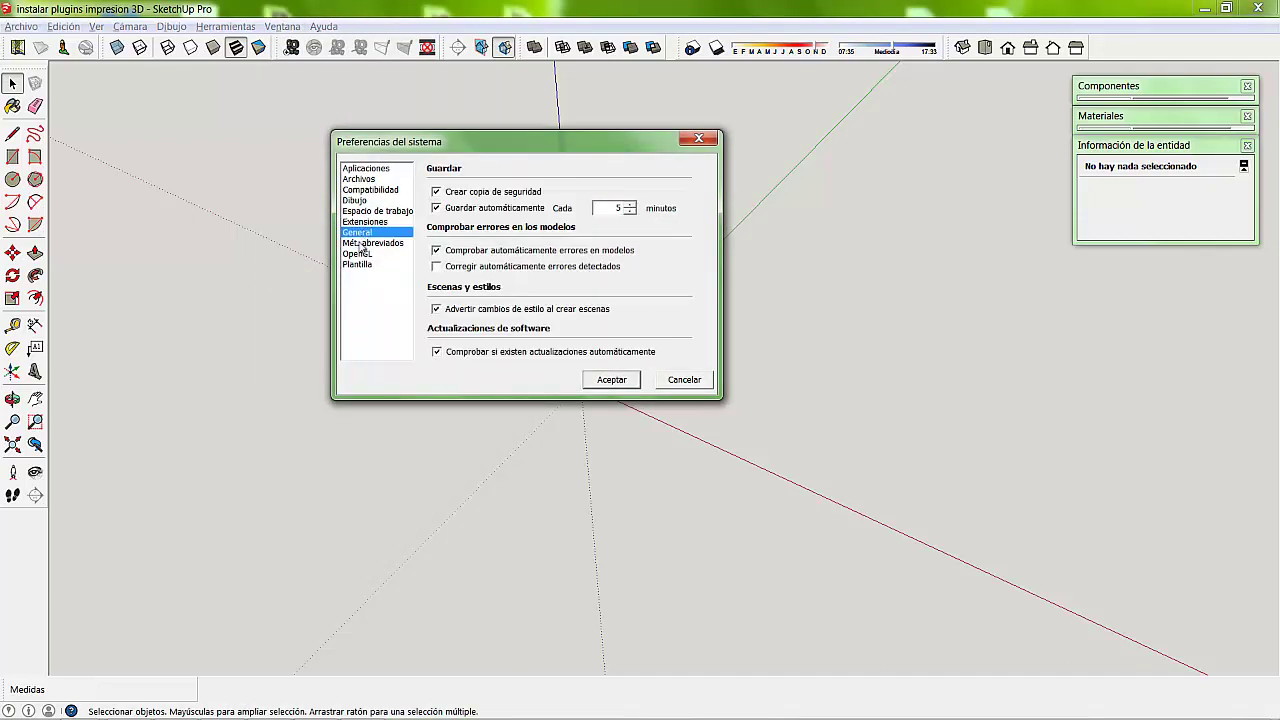
{"action": "left_click", "coordinate": [363, 222]}
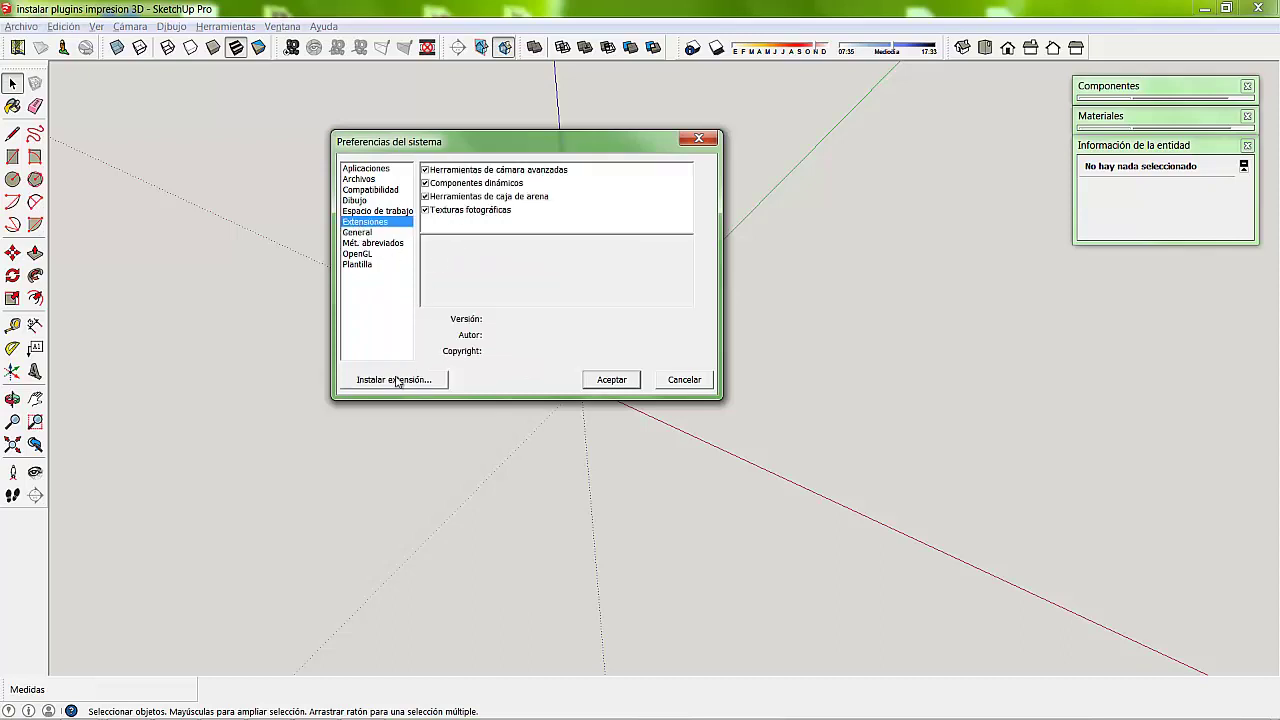
{"action": "left_click", "coordinate": [396, 380]}
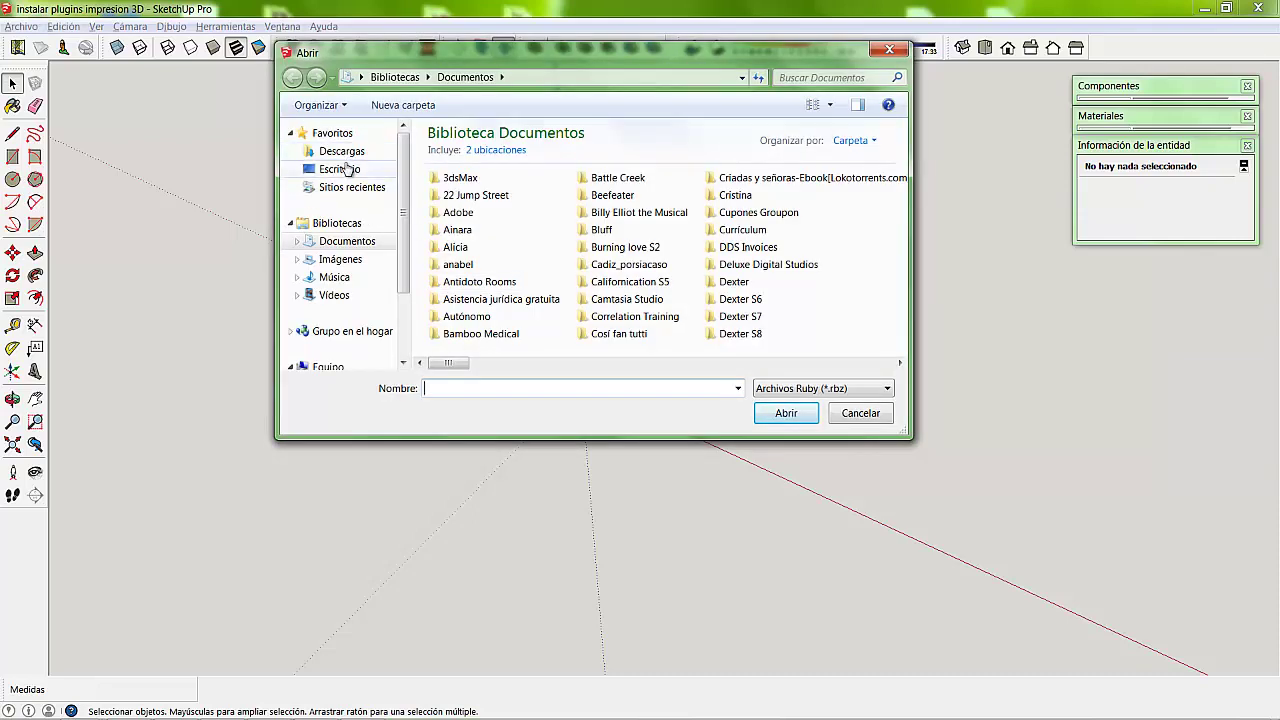
Step: Install sketchup-stl-2.2.0.rbz from Escritorio > Plugins Sketchup, approving the install
{"action": "left_click", "coordinate": [345, 169]}
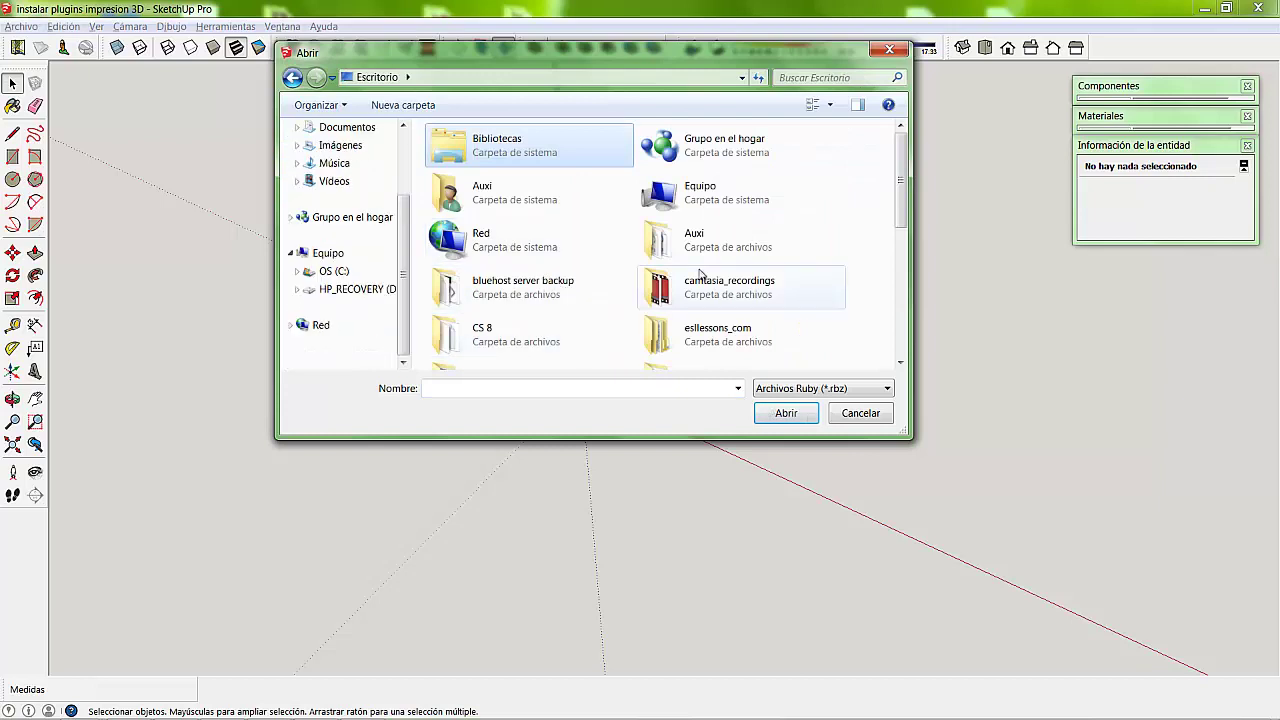
{"action": "scroll", "coordinate": [700, 280], "scroll_direction": "down", "scroll_amount": 5}
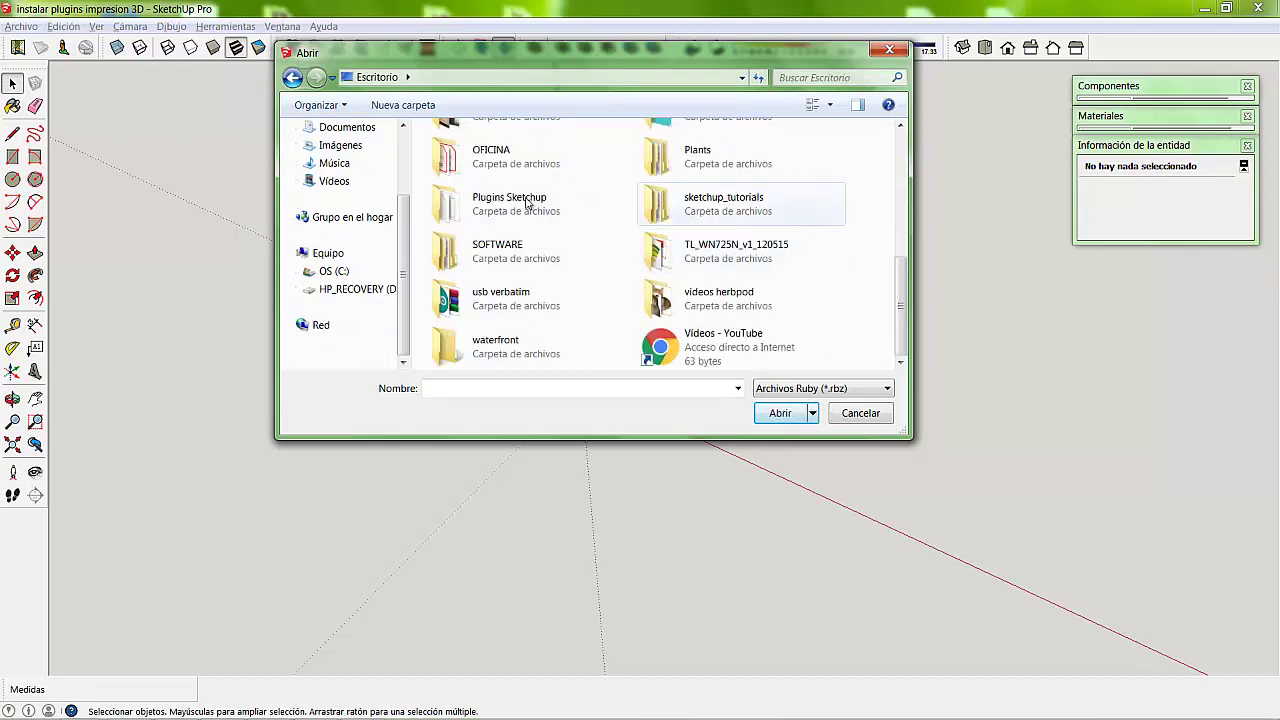
{"action": "double_click", "coordinate": [509, 210]}
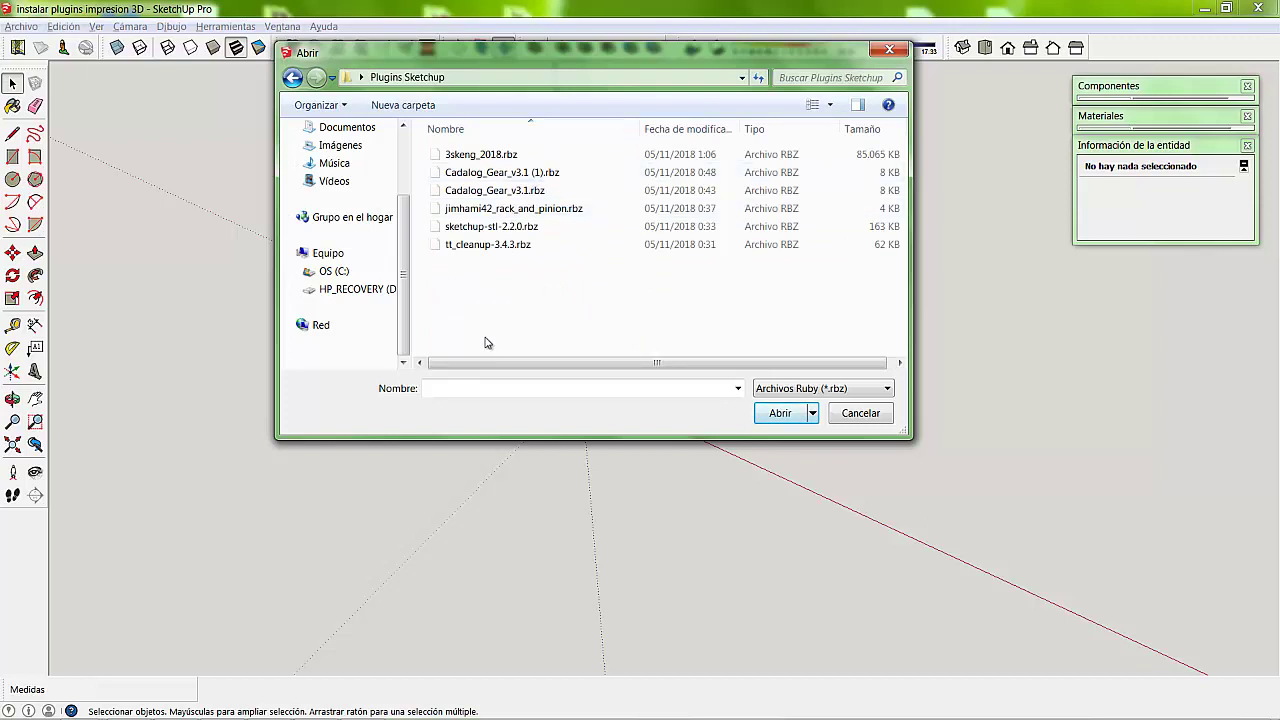
{"action": "left_click", "coordinate": [484, 228]}
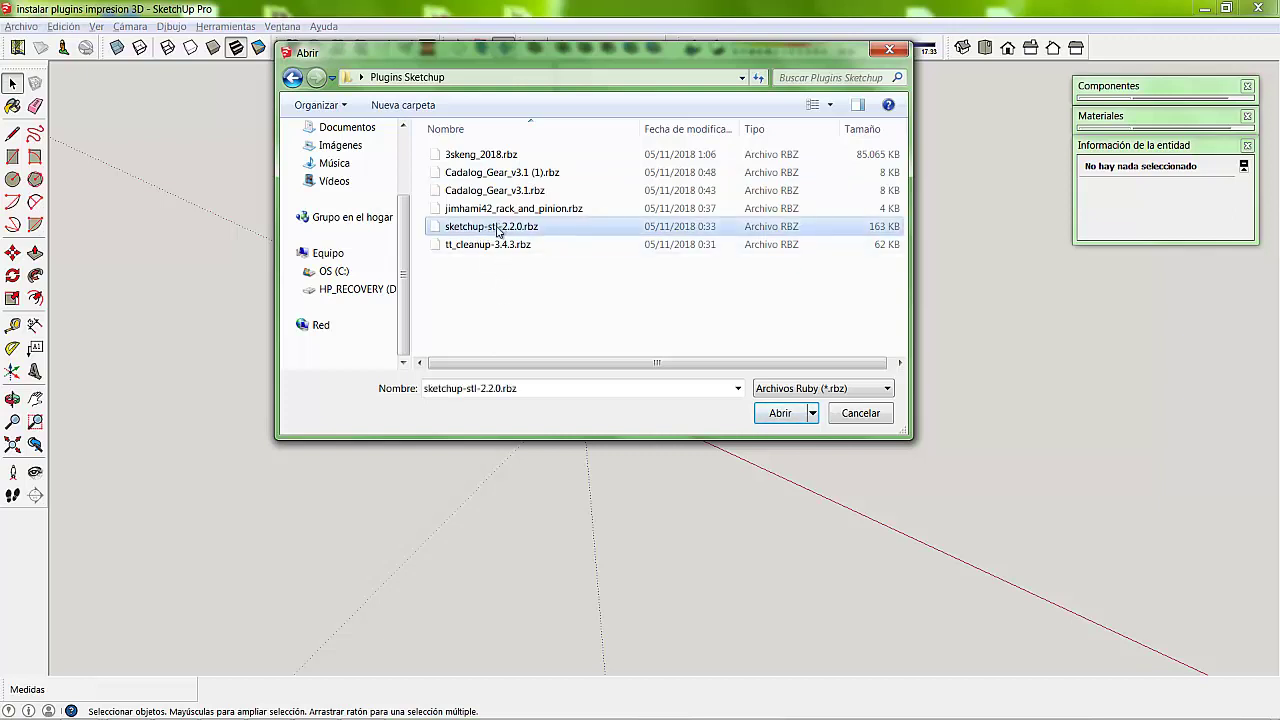
{"action": "left_click", "coordinate": [778, 413]}
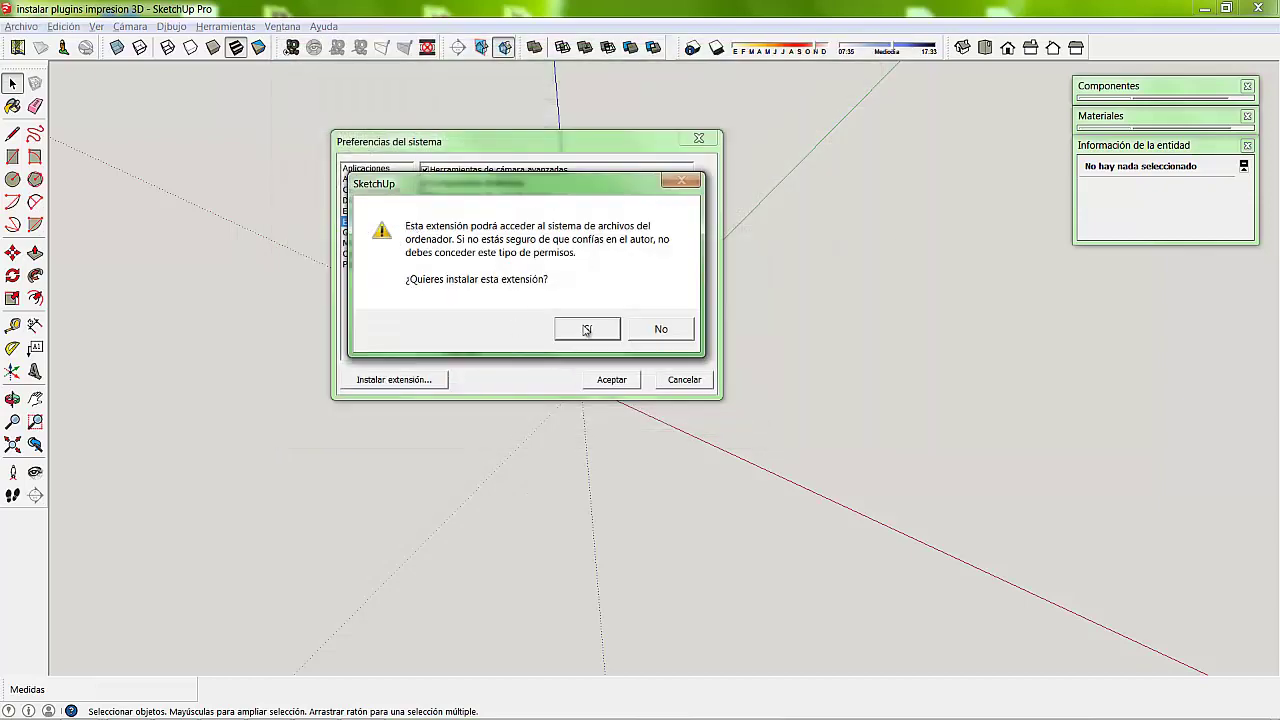
{"action": "left_click", "coordinate": [587, 330]}
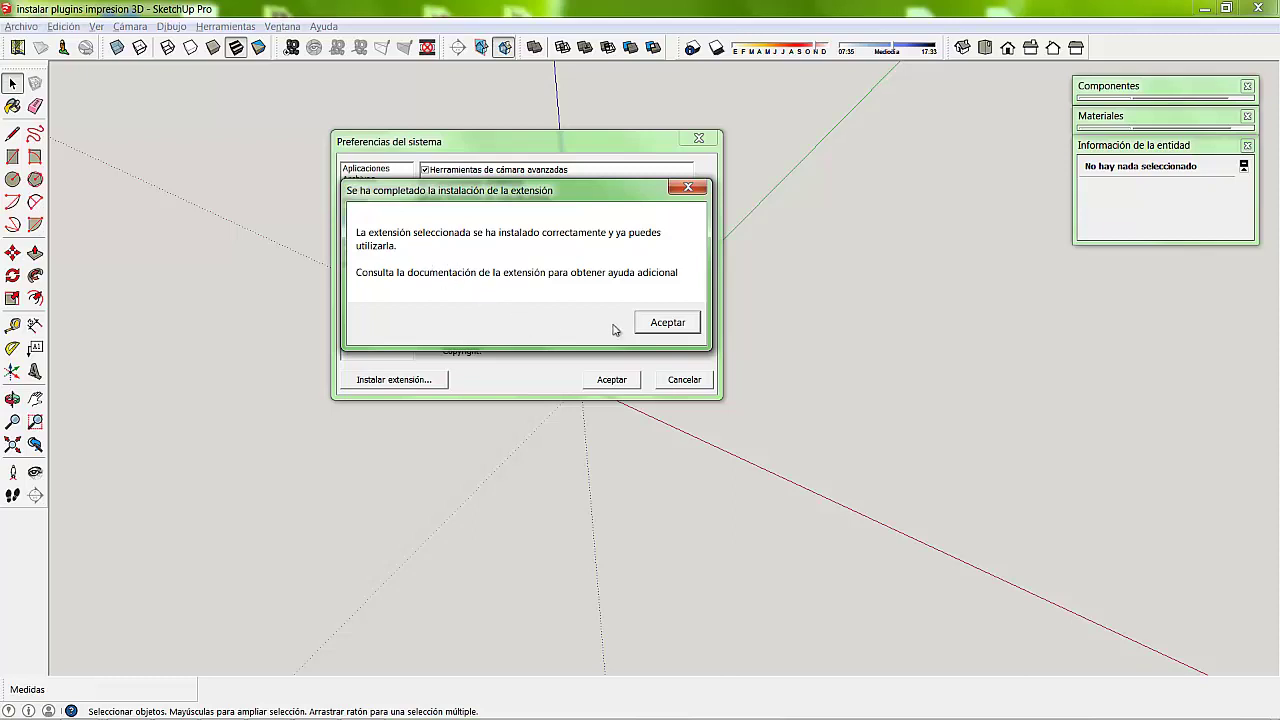
{"action": "left_click", "coordinate": [655, 323]}
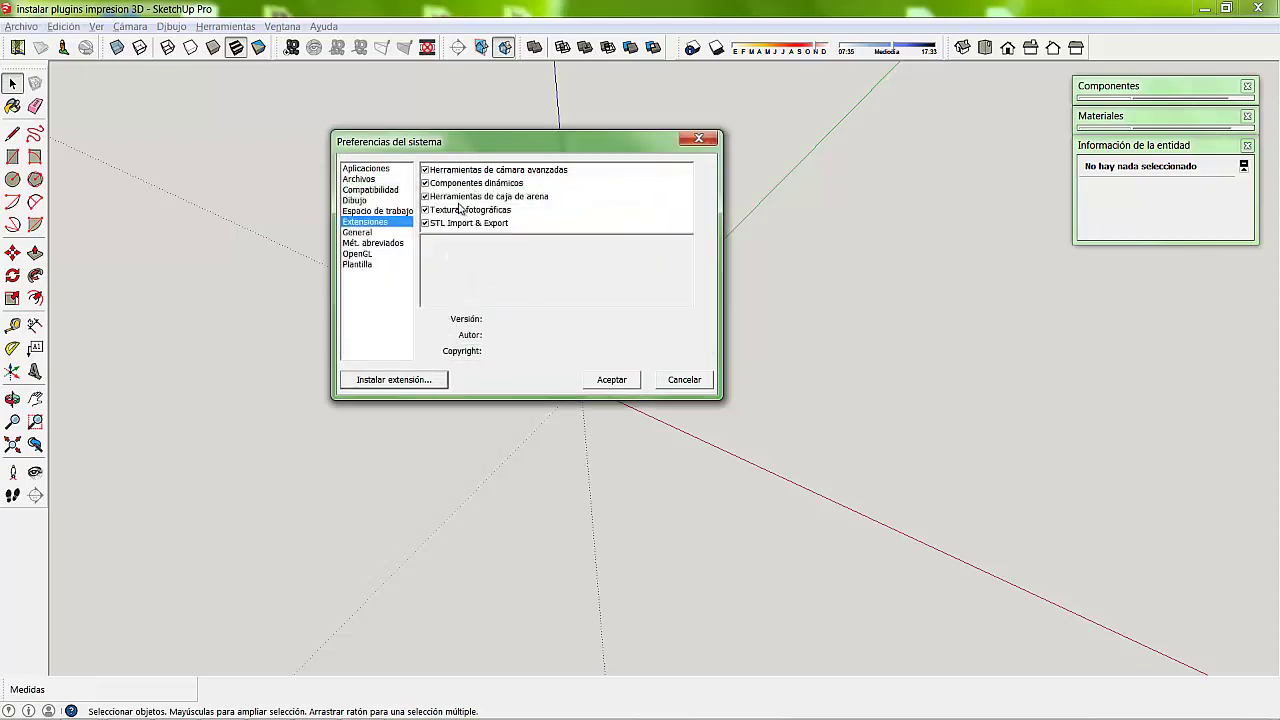
Step: Install 3skeng_2018.rbz and confirm the installation prompts
{"action": "left_click", "coordinate": [390, 379]}
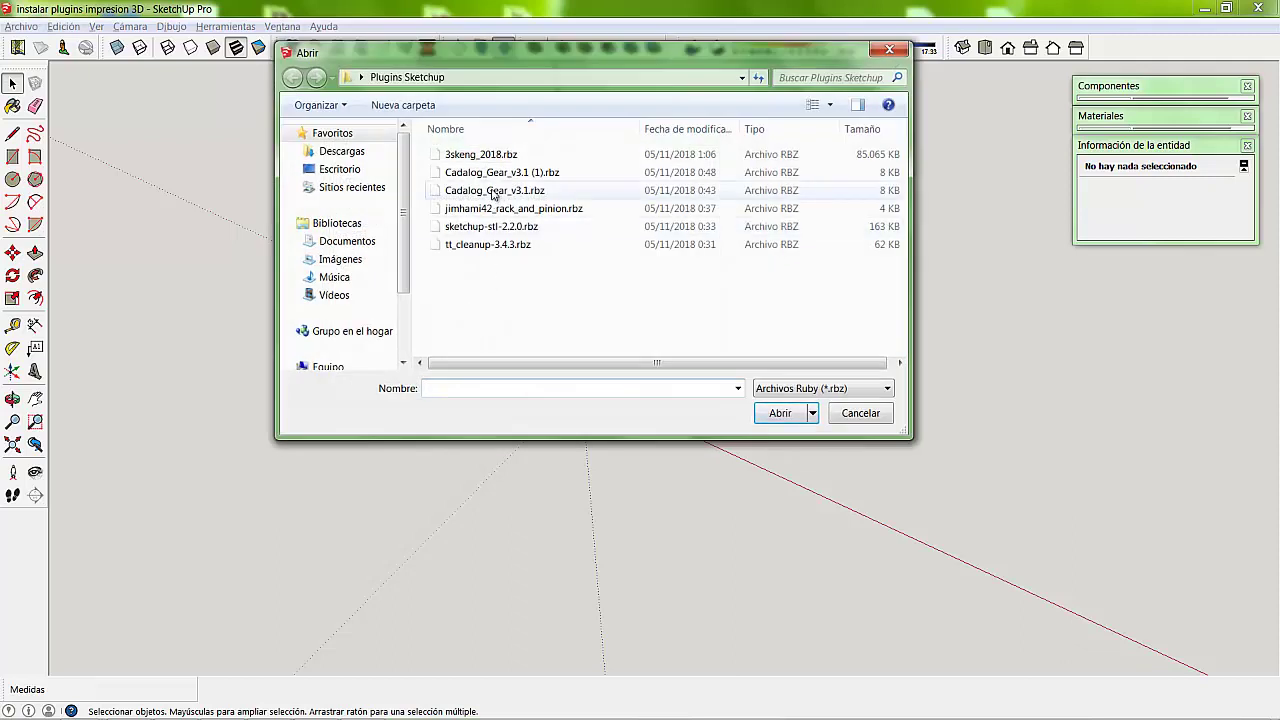
{"action": "left_click", "coordinate": [464, 158]}
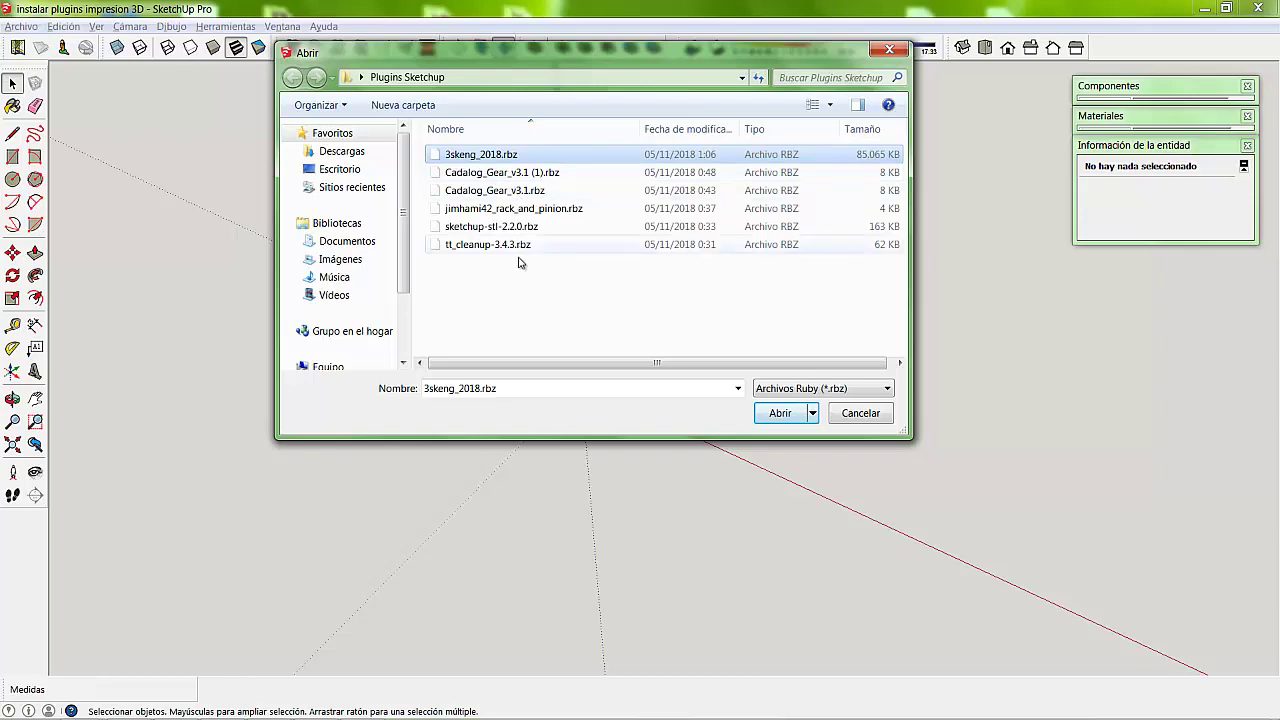
{"action": "left_click", "coordinate": [795, 415]}
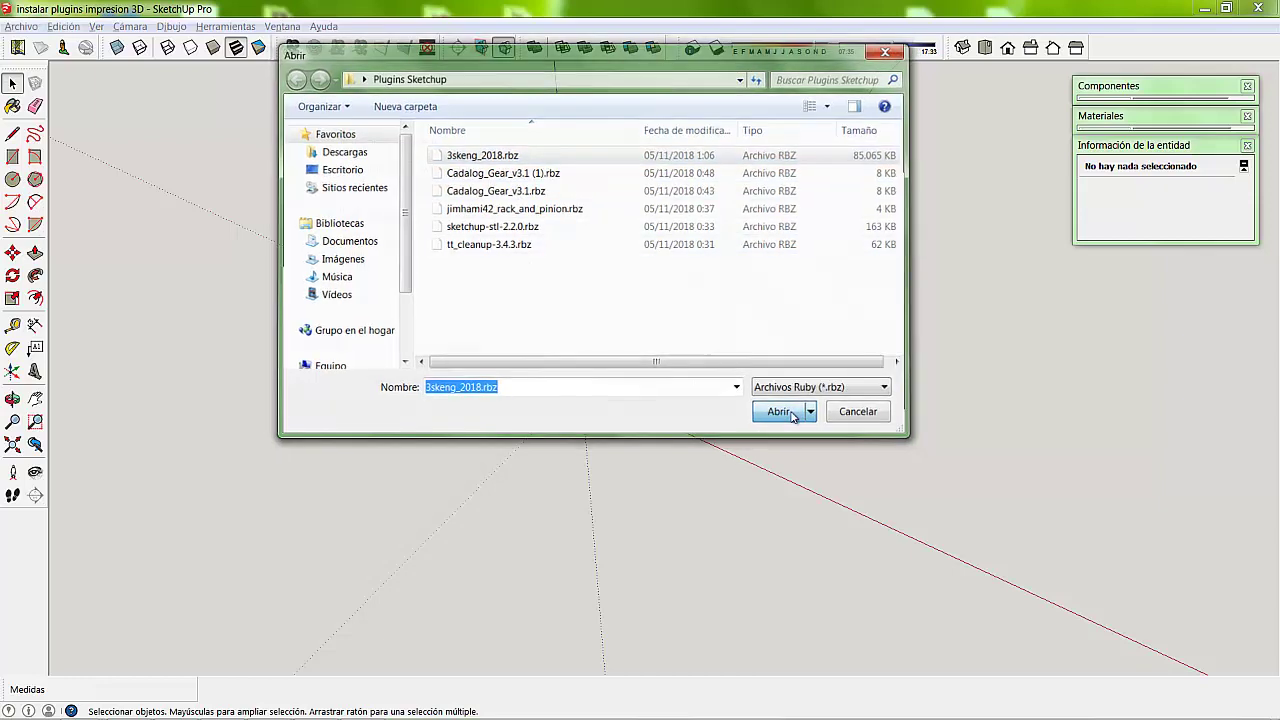
{"action": "left_click", "coordinate": [588, 331]}
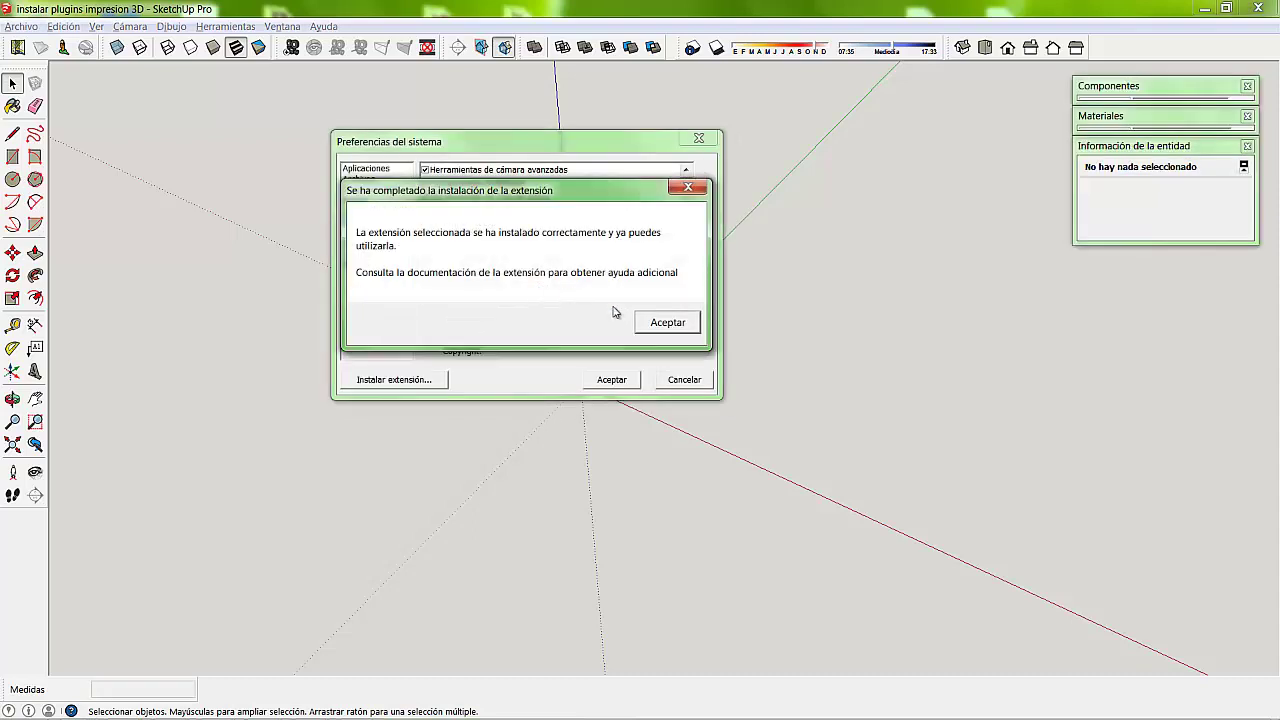
{"action": "left_click", "coordinate": [683, 325]}
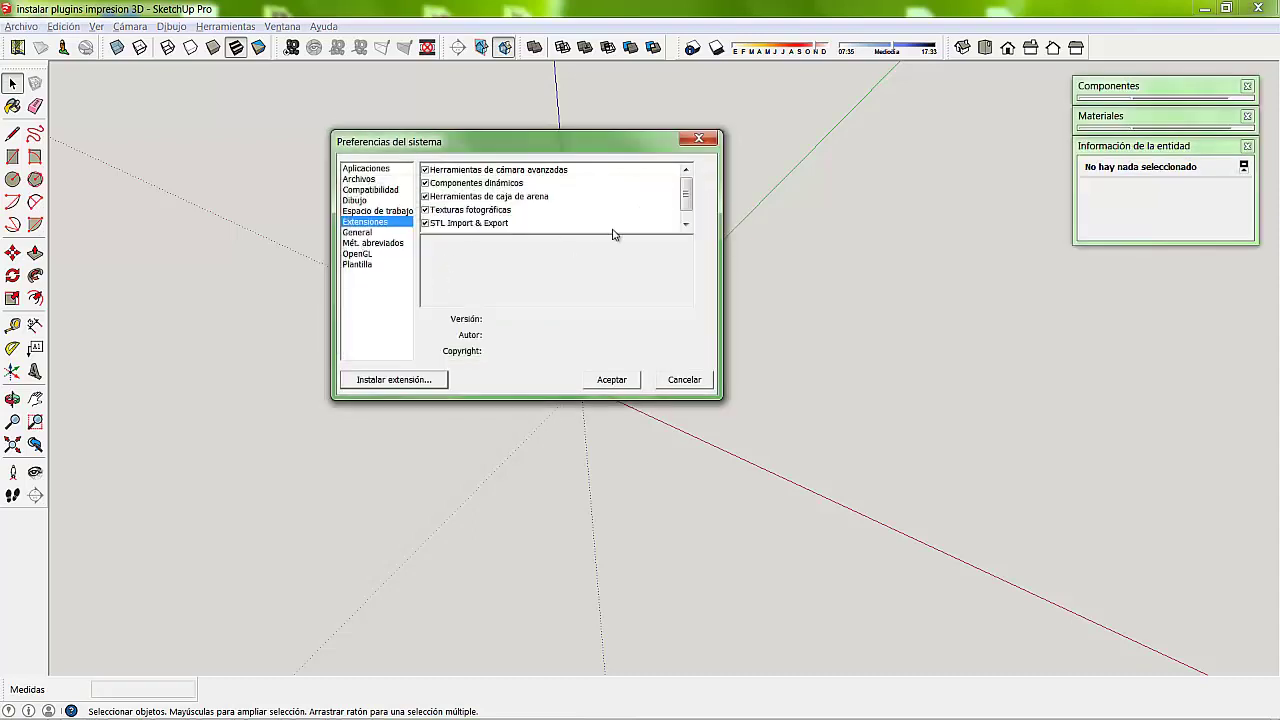
{"action": "scroll", "coordinate": [686, 195], "scroll_direction": "down", "scroll_amount": 1}
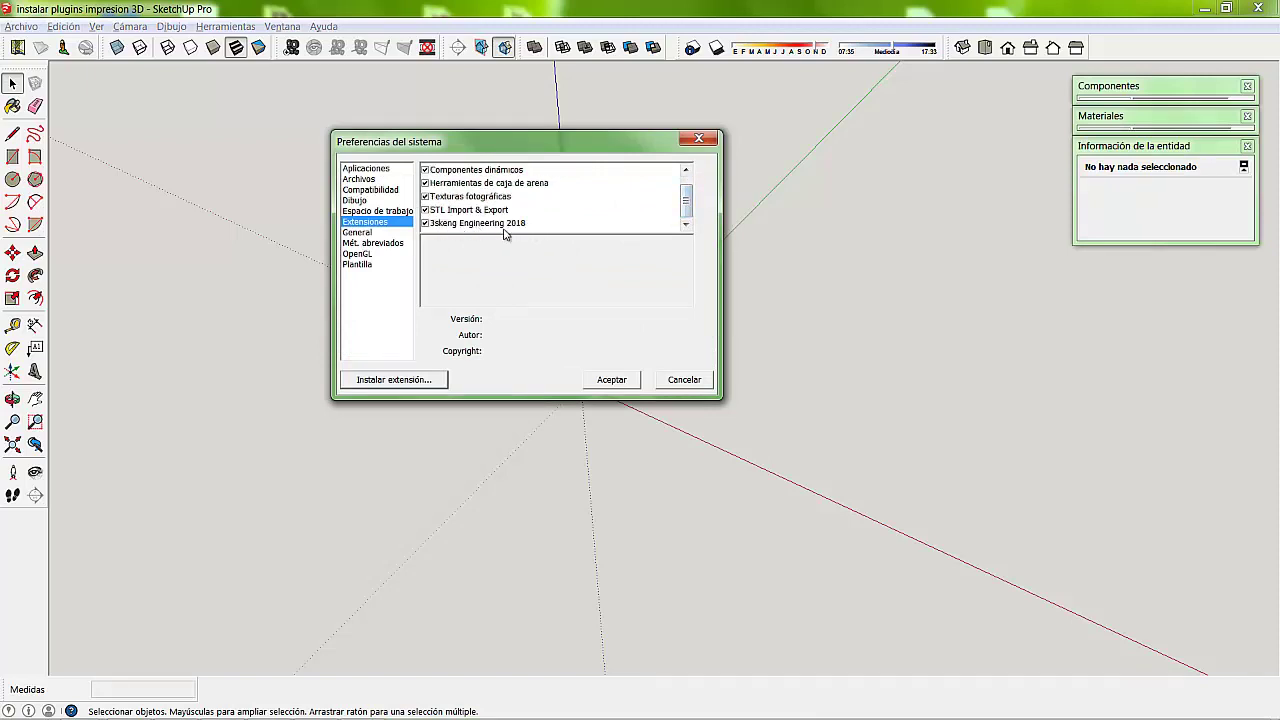
Step: Install the CleanUp extension from tt_cleanup-3.4.3.rbz
{"action": "left_click", "coordinate": [435, 381]}
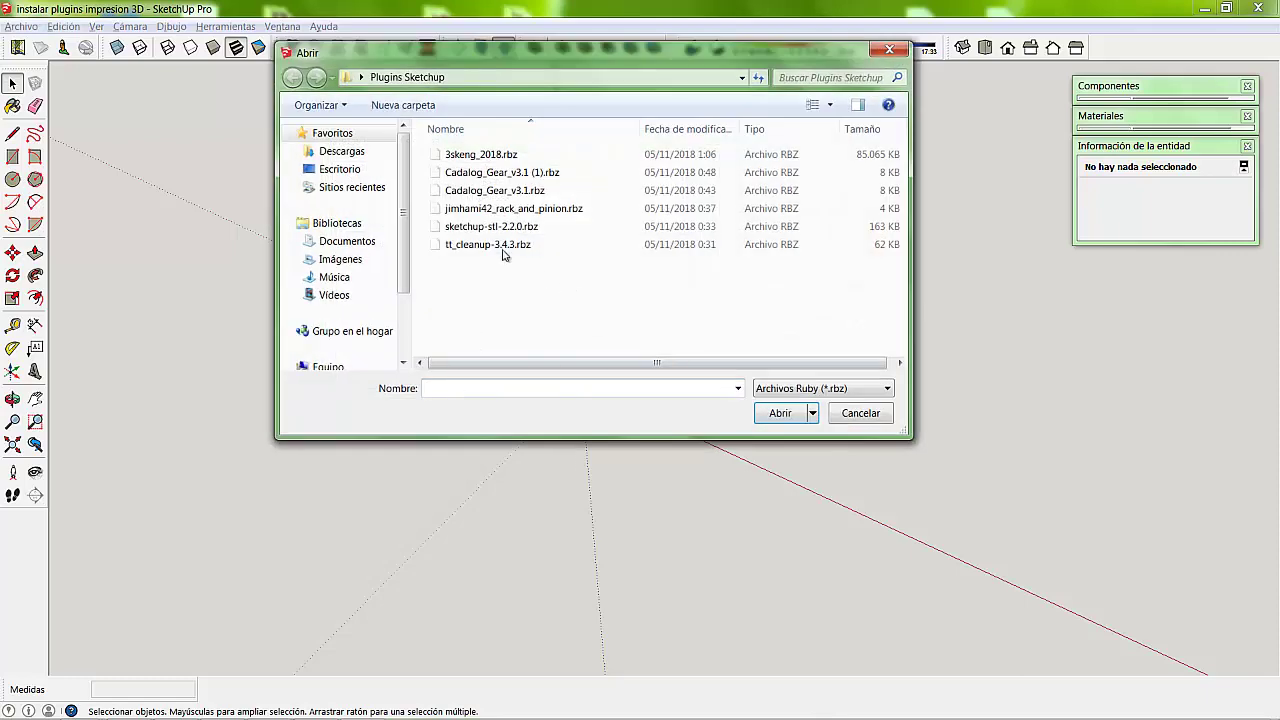
{"action": "left_click", "coordinate": [468, 252]}
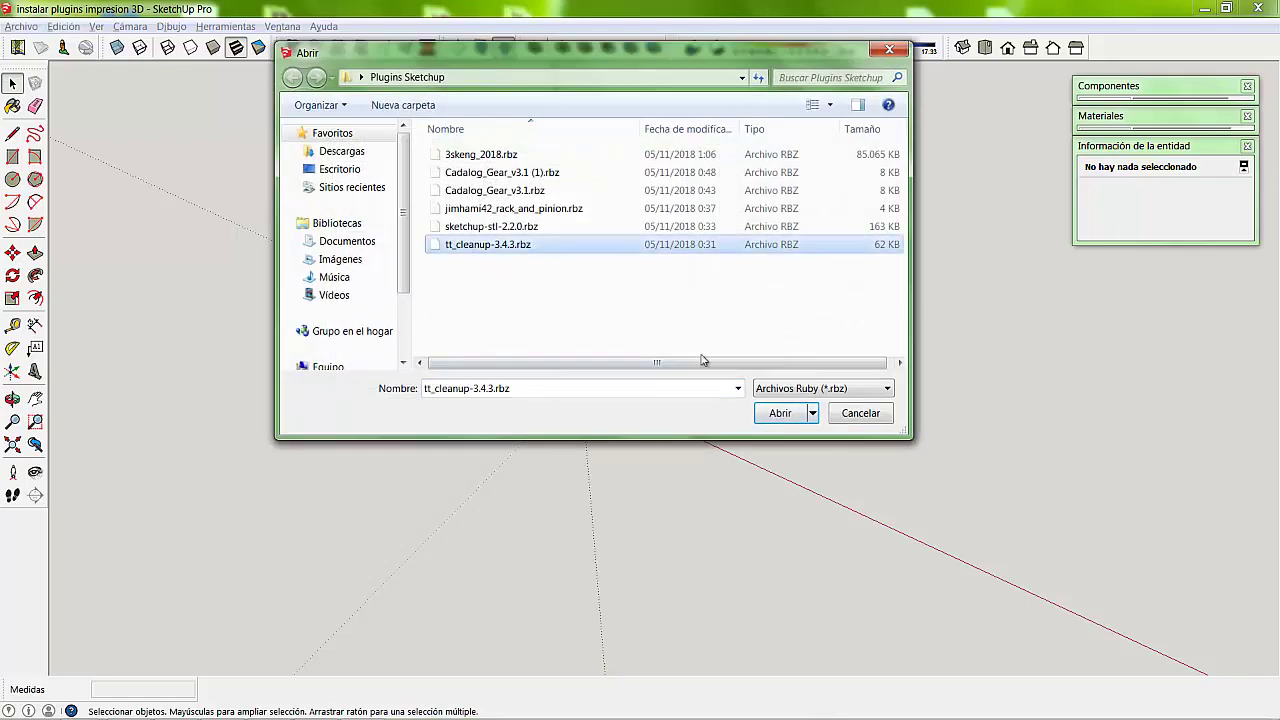
{"action": "left_click", "coordinate": [780, 414]}
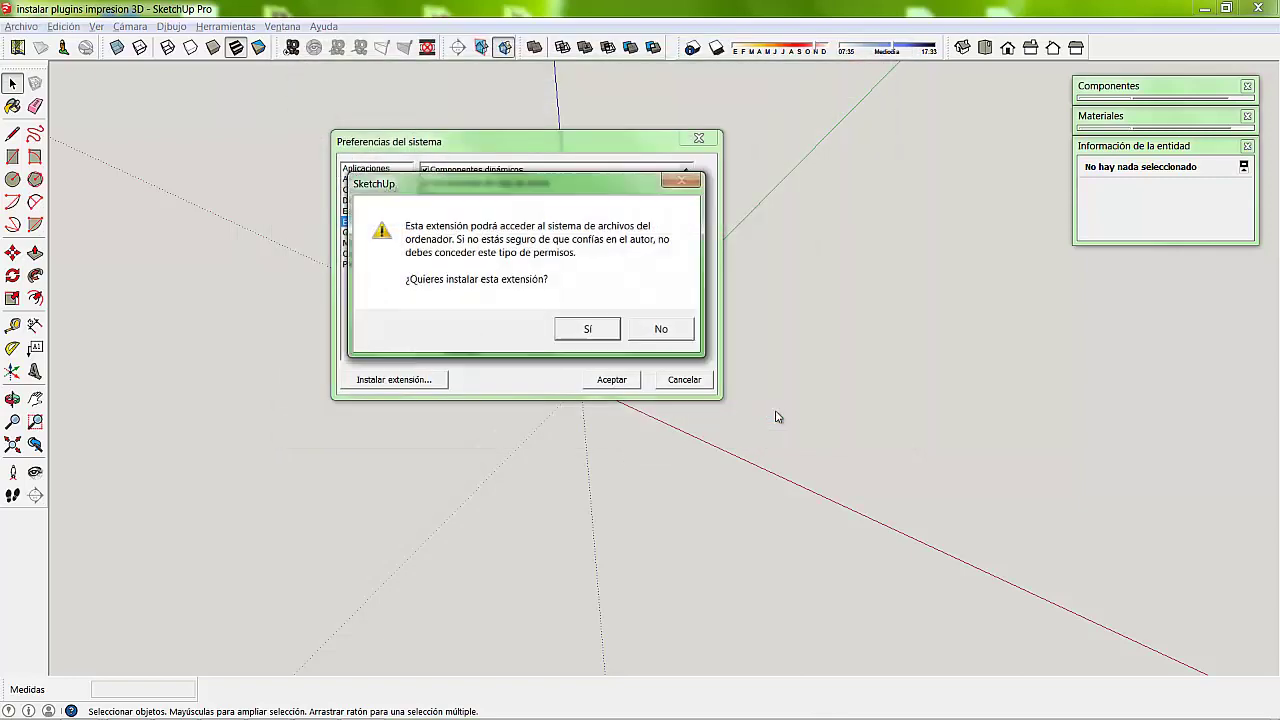
{"action": "left_click", "coordinate": [587, 332]}
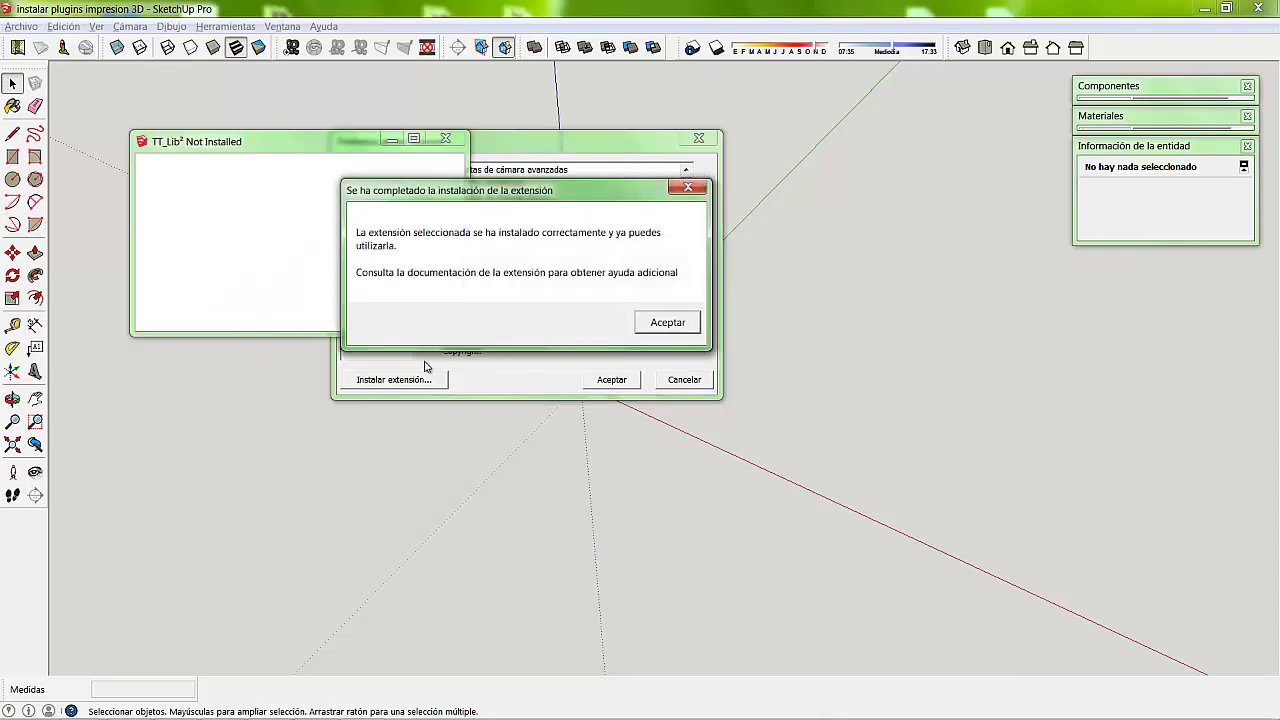
{"action": "left_click", "coordinate": [668, 322]}
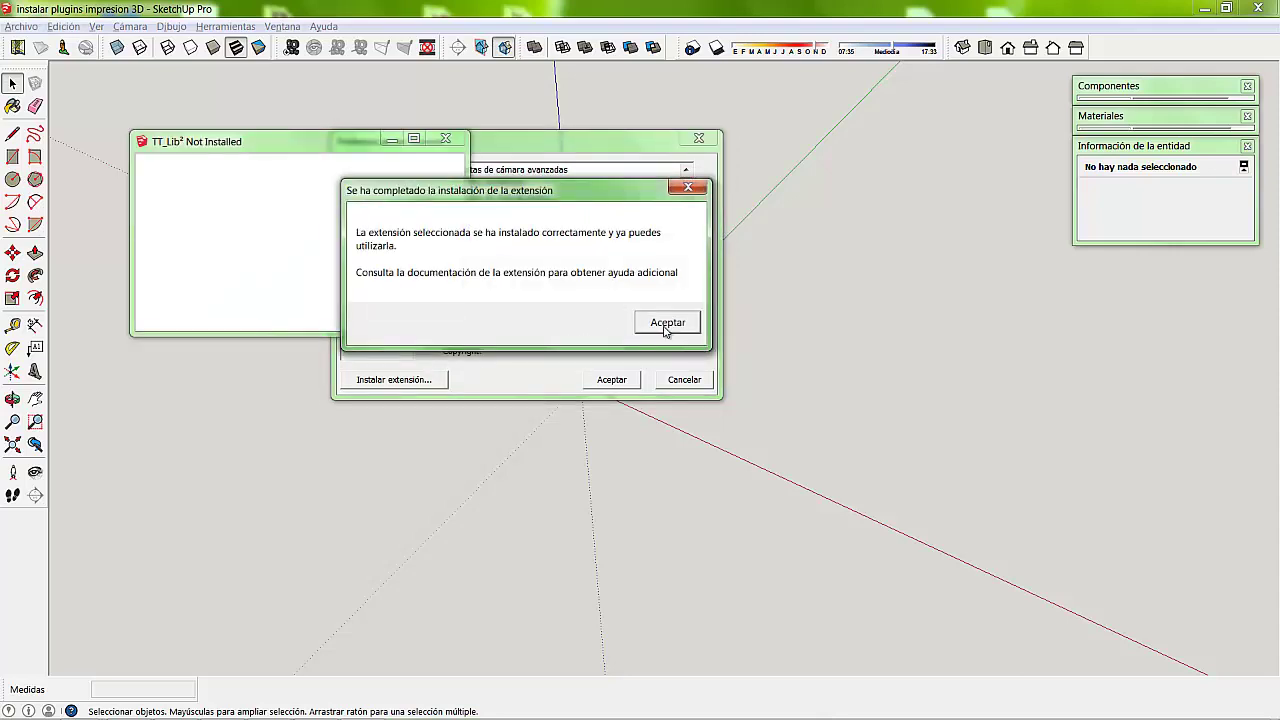
Step: Install the gear extension from Cadalog_Gear_v3.1.rbz
{"action": "left_click", "coordinate": [408, 381]}
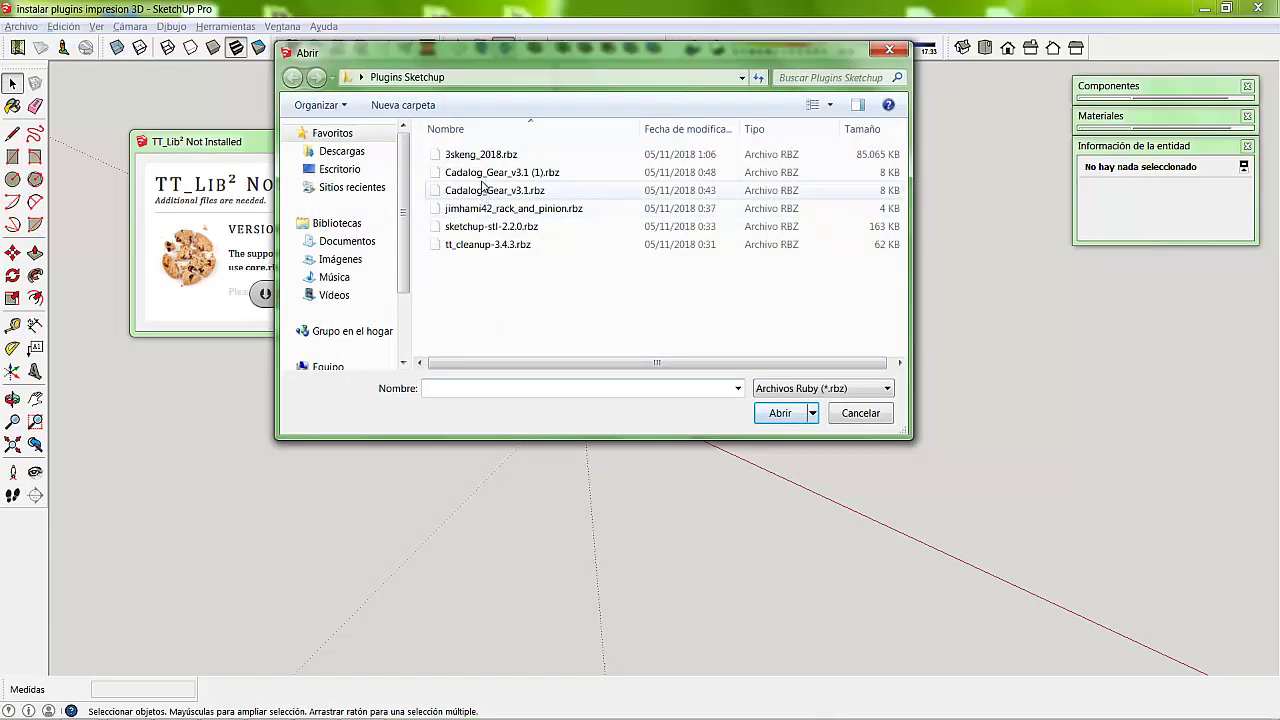
{"action": "left_click", "coordinate": [486, 194]}
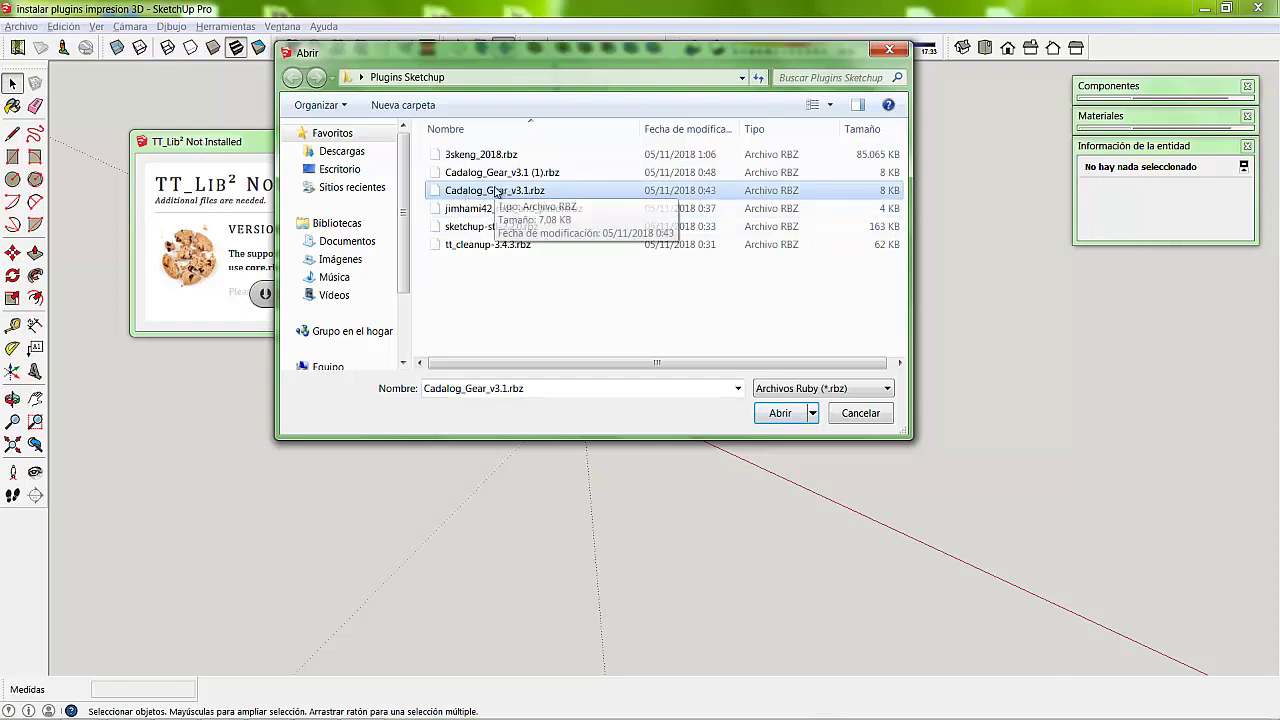
{"action": "mouse_move", "coordinate": [495, 191]}
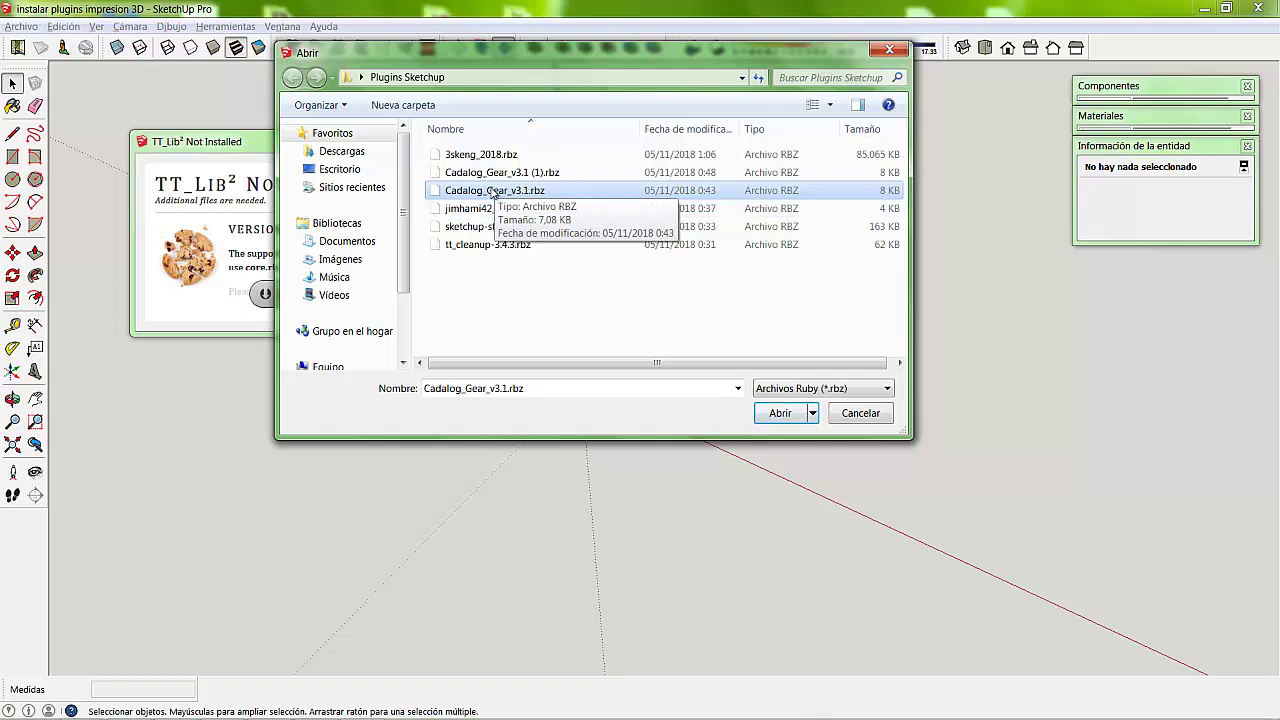
{"action": "left_click", "coordinate": [780, 413]}
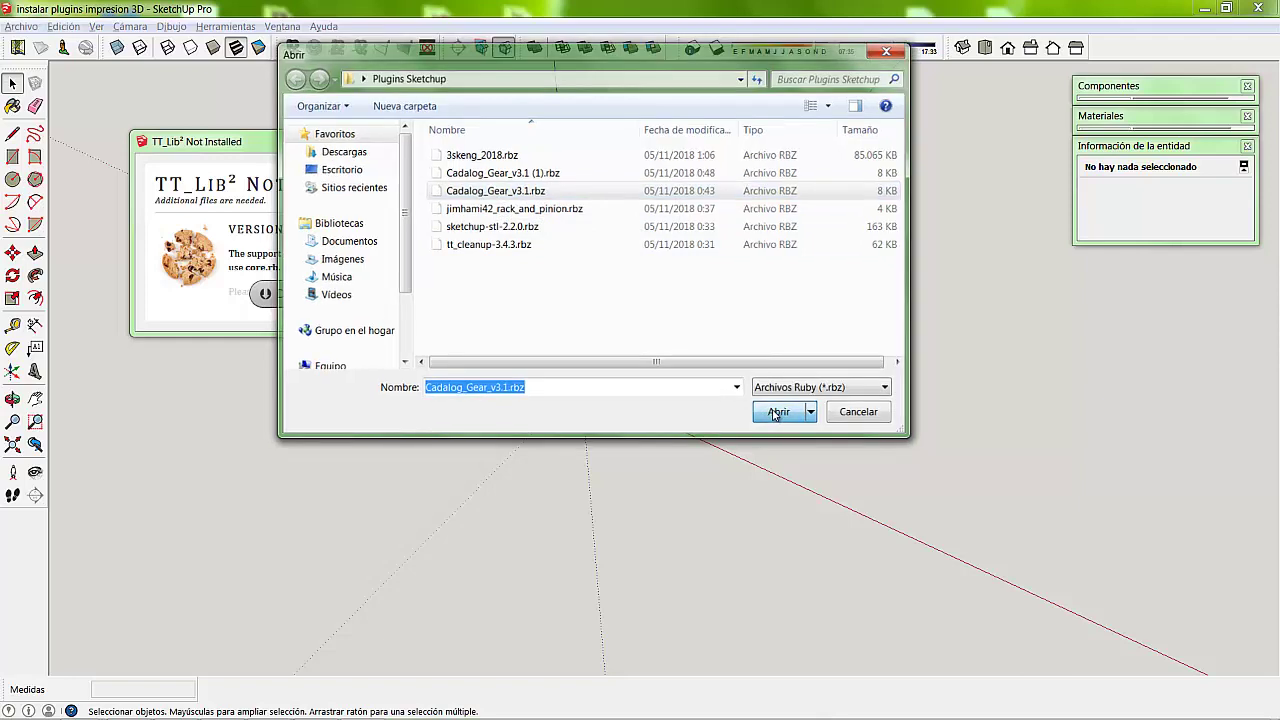
{"action": "left_click", "coordinate": [561, 332]}
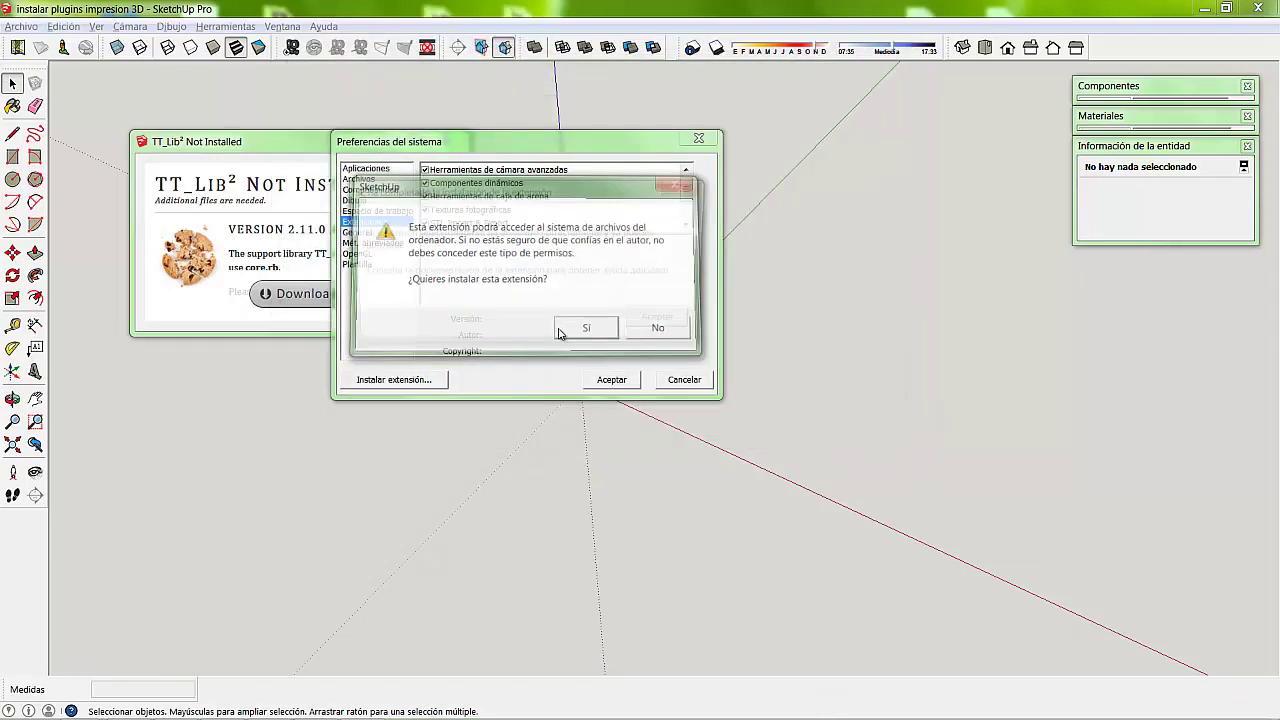
{"action": "left_click", "coordinate": [664, 326]}
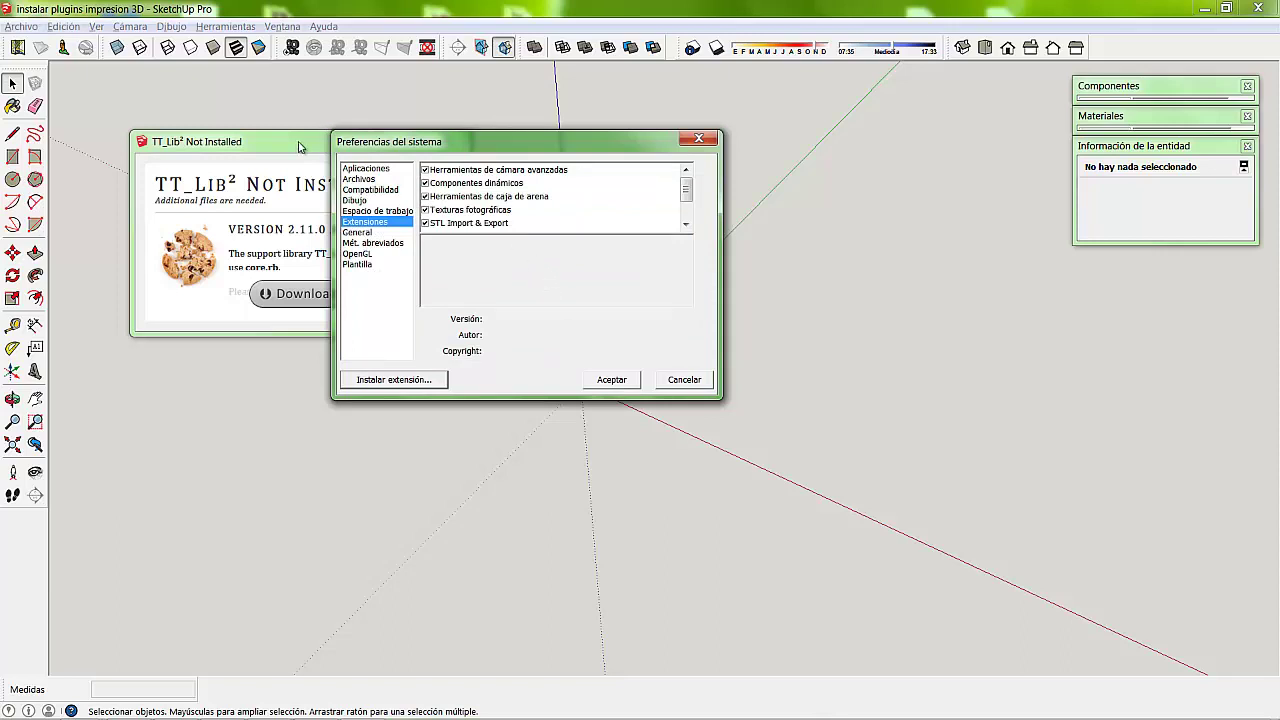
Step: Install TT_Lib_2.12.0_17-10-2018.rbz from Descargas and acknowledge the completion message
{"action": "left_click_drag", "start_coordinate": [464, 144], "coordinate": [609, 146]}
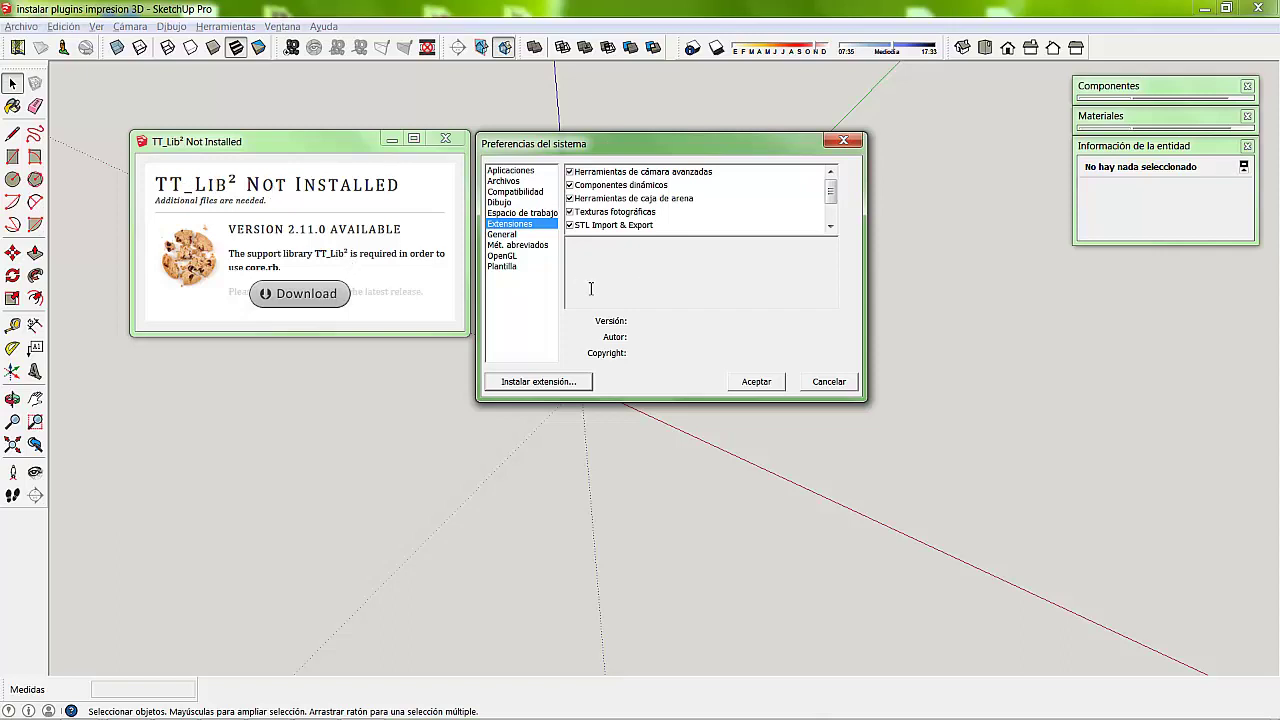
{"action": "left_click", "coordinate": [545, 382]}
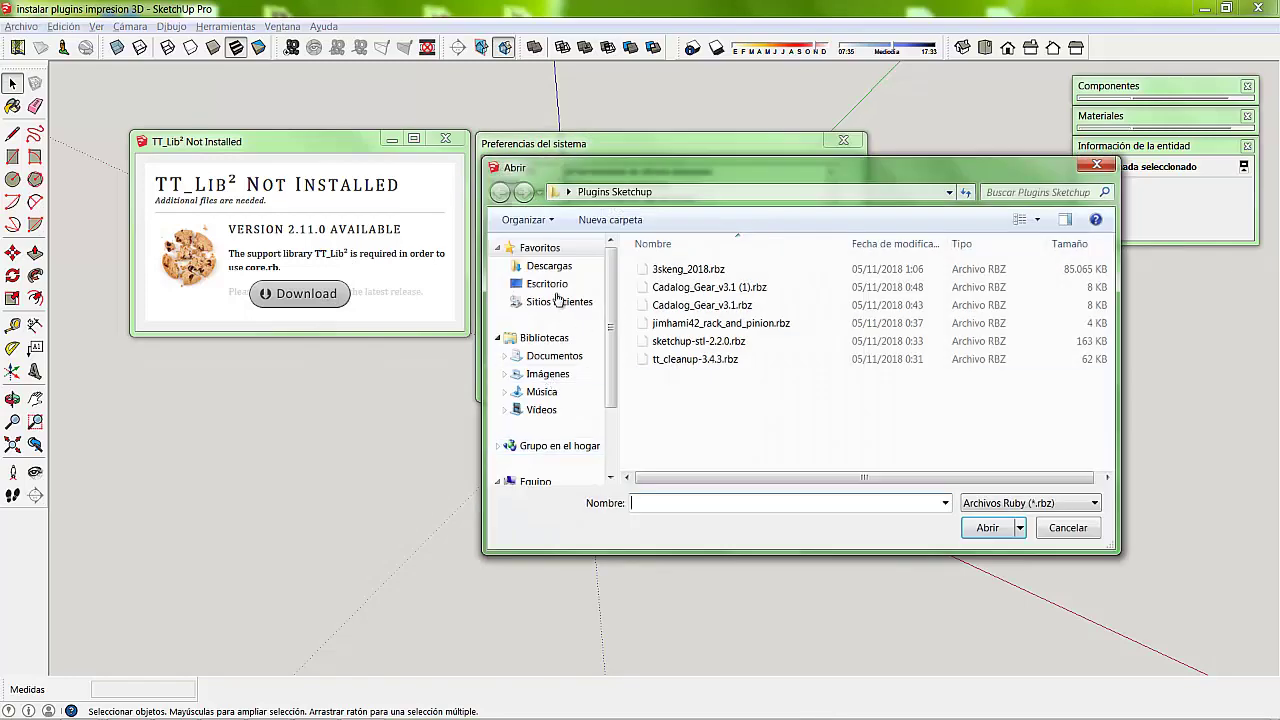
{"action": "left_click", "coordinate": [550, 266]}
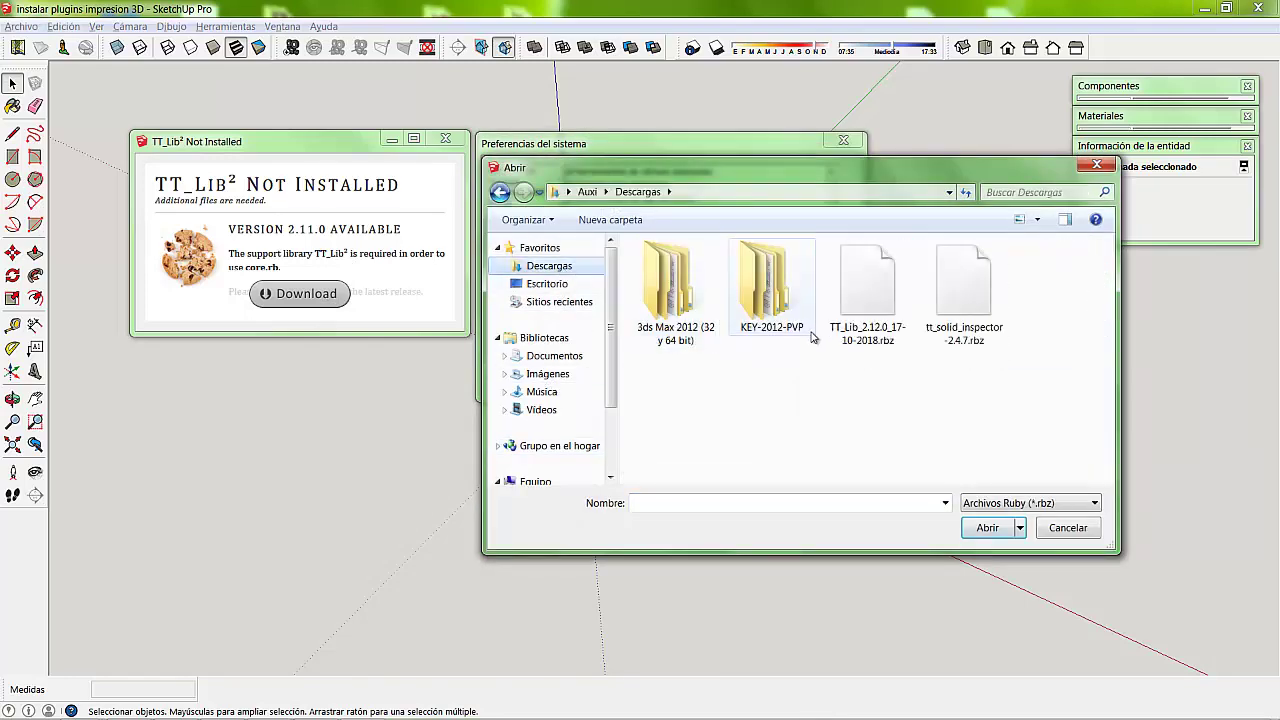
{"action": "left_click", "coordinate": [871, 292]}
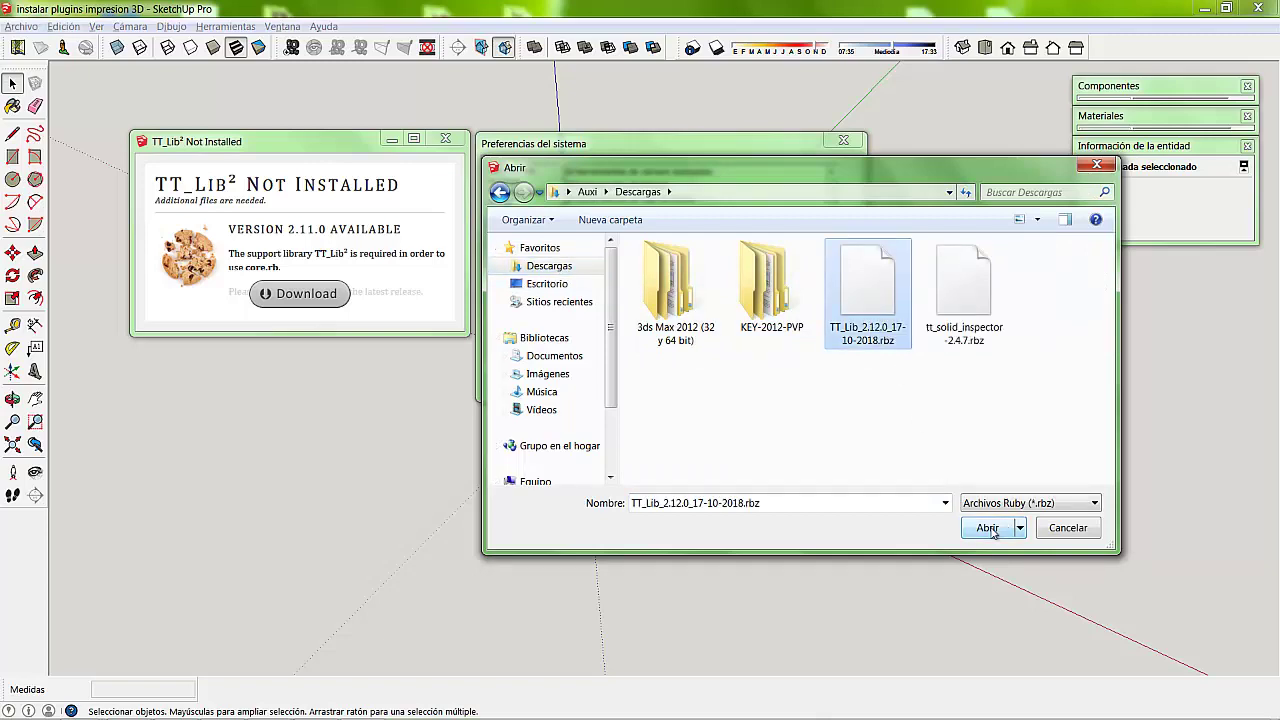
{"action": "left_click", "coordinate": [990, 528]}
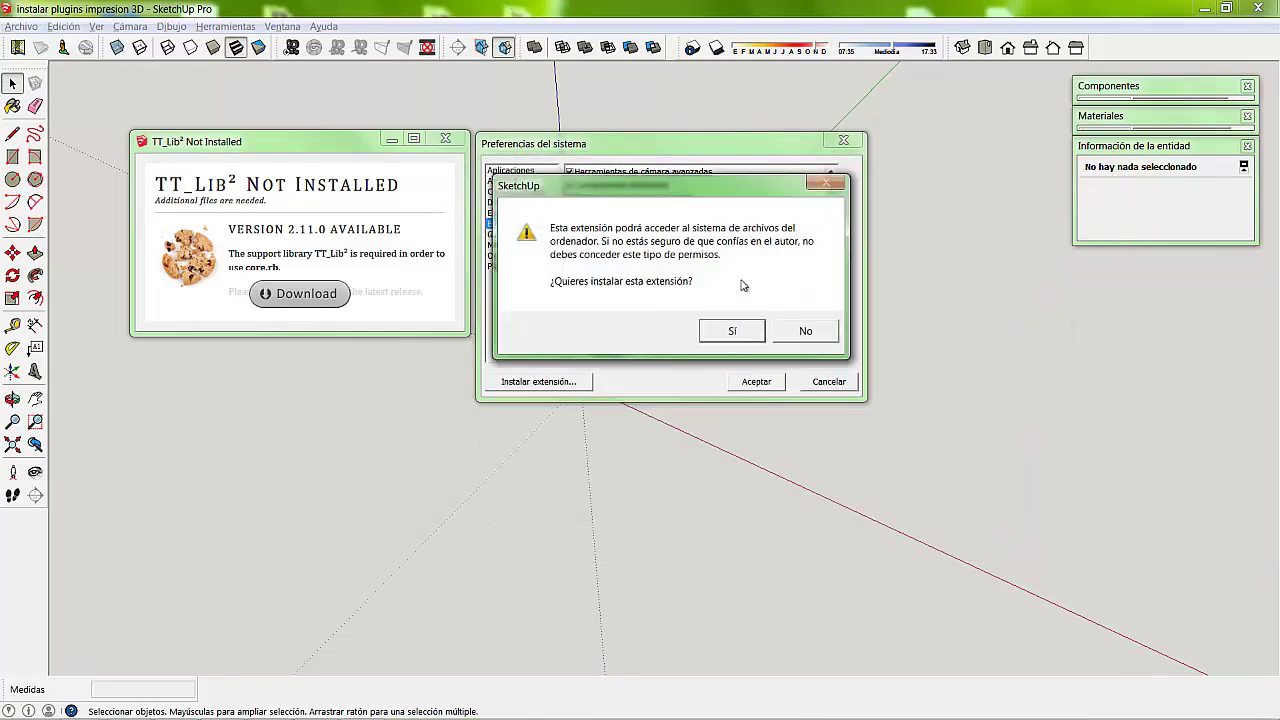
{"action": "left_click", "coordinate": [745, 333]}
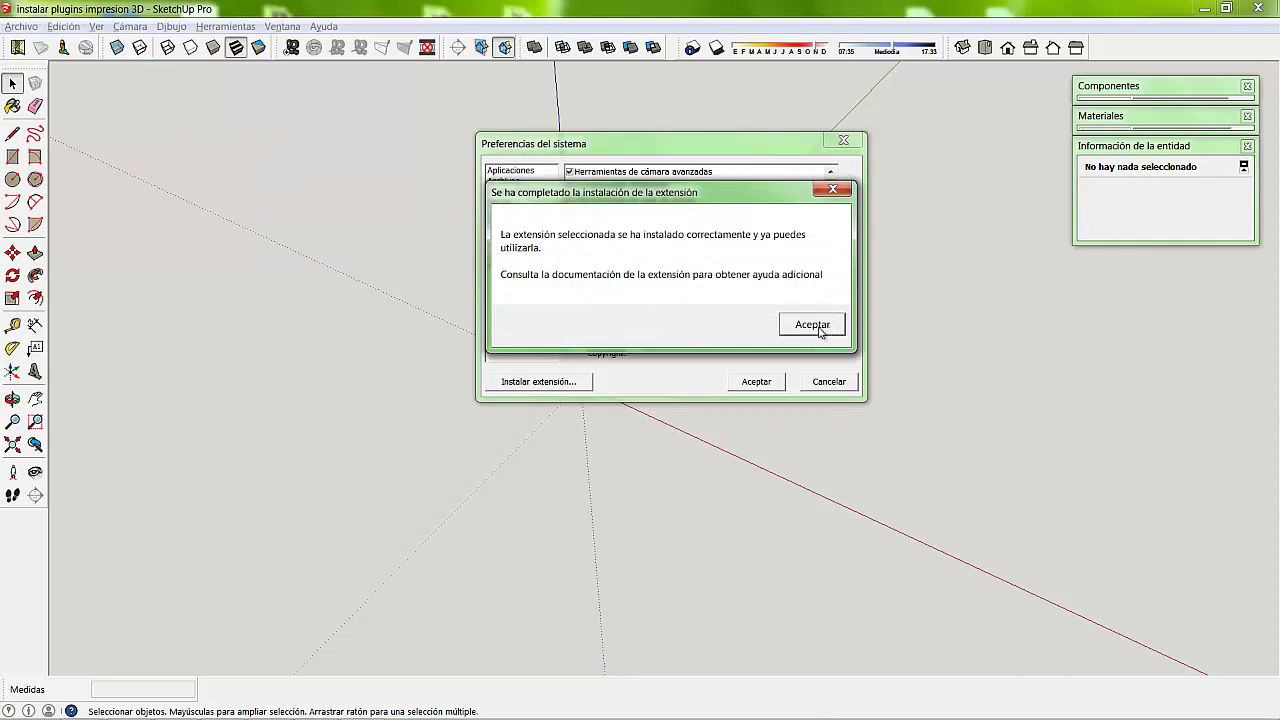
{"action": "mouse_move", "coordinate": [758, 200]}
{"action": "left_mouse_down"}
{"action": "mouse_move", "coordinate": [678, 165]}
{"action": "mouse_move", "coordinate": [740, 180]}
{"action": "left_mouse_up"}
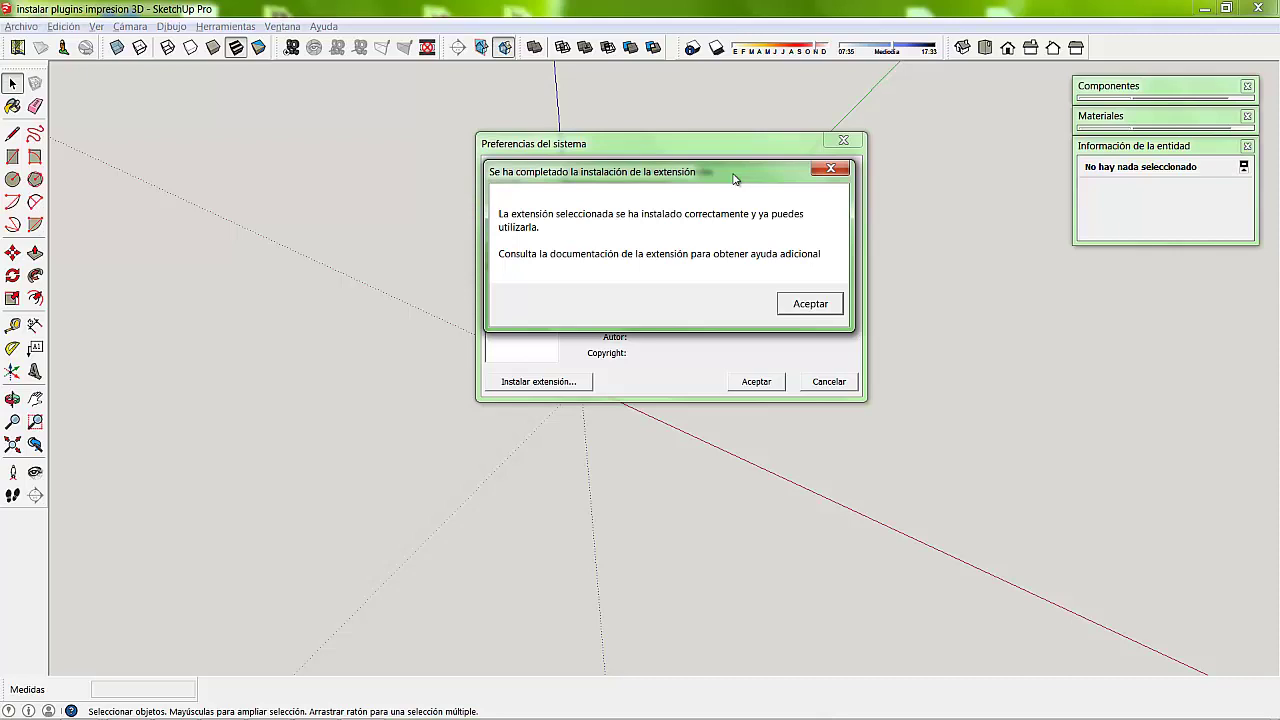
{"action": "left_click_drag", "start_coordinate": [733, 178], "coordinate": [734, 179]}
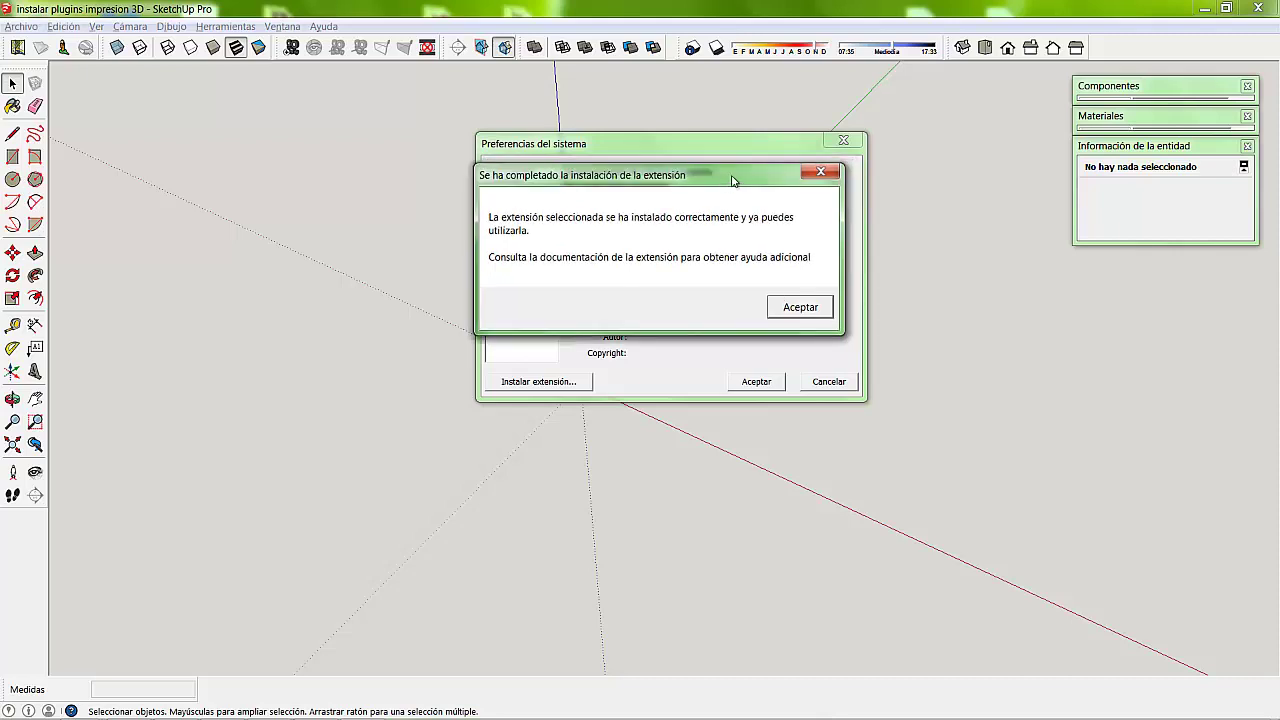
{"action": "left_click", "coordinate": [808, 316]}
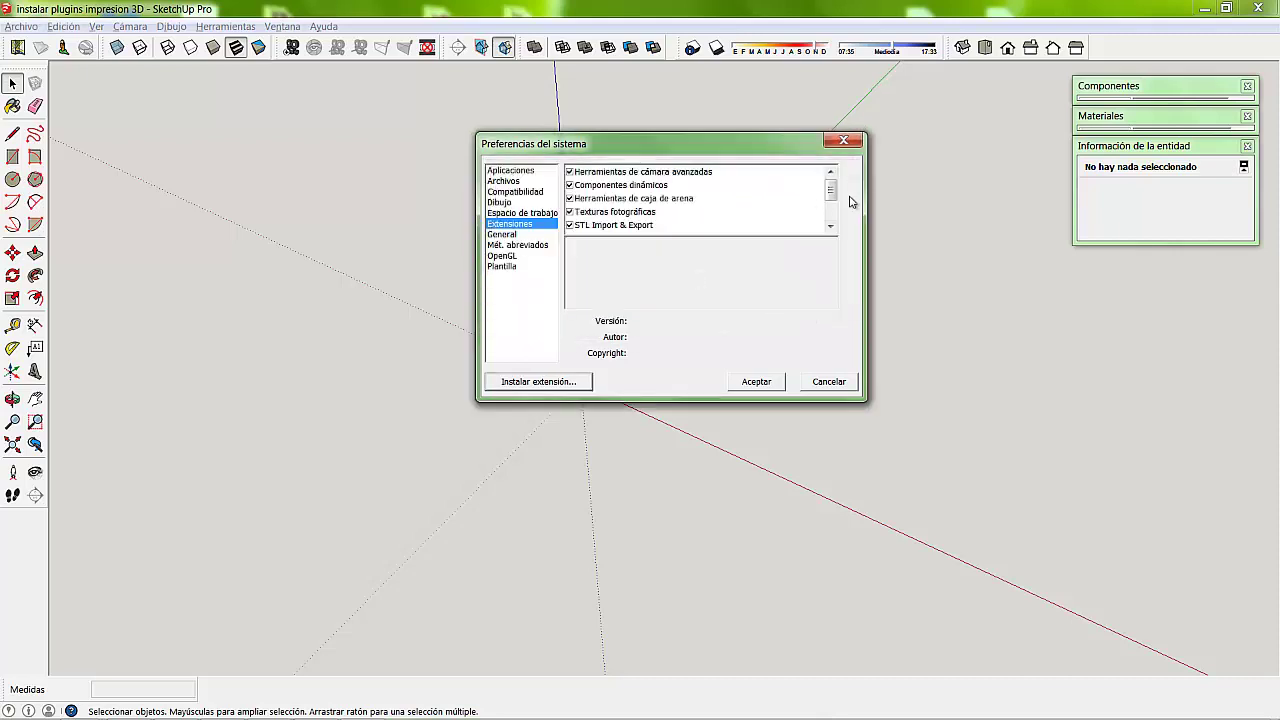
Step: Install tt_solid_inspector-2.4.7.rbz, approving and acknowledging the installation
{"action": "mouse_move", "coordinate": [831, 189]}
{"action": "left_mouse_down"}
{"action": "mouse_move", "coordinate": [831, 207]}
{"action": "mouse_move", "coordinate": [831, 185]}
{"action": "left_mouse_up"}
{"action": "left_click", "coordinate": [567, 388]}
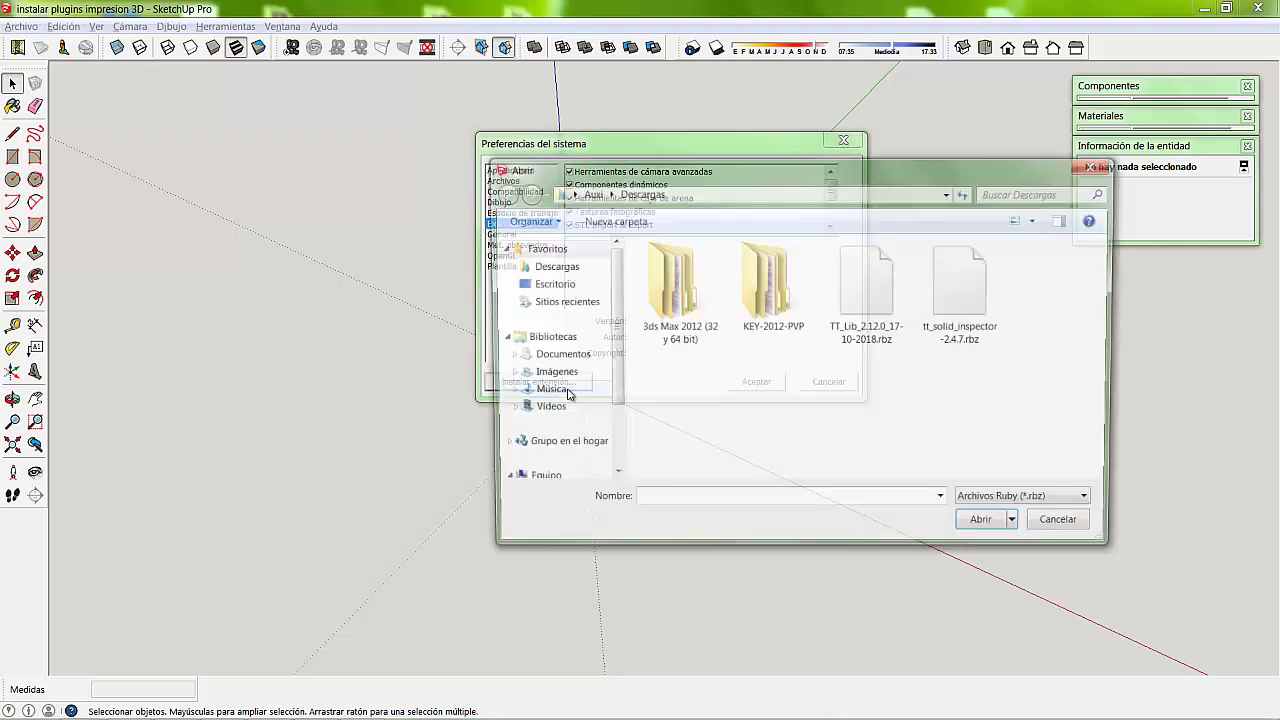
{"action": "left_click", "coordinate": [984, 311]}
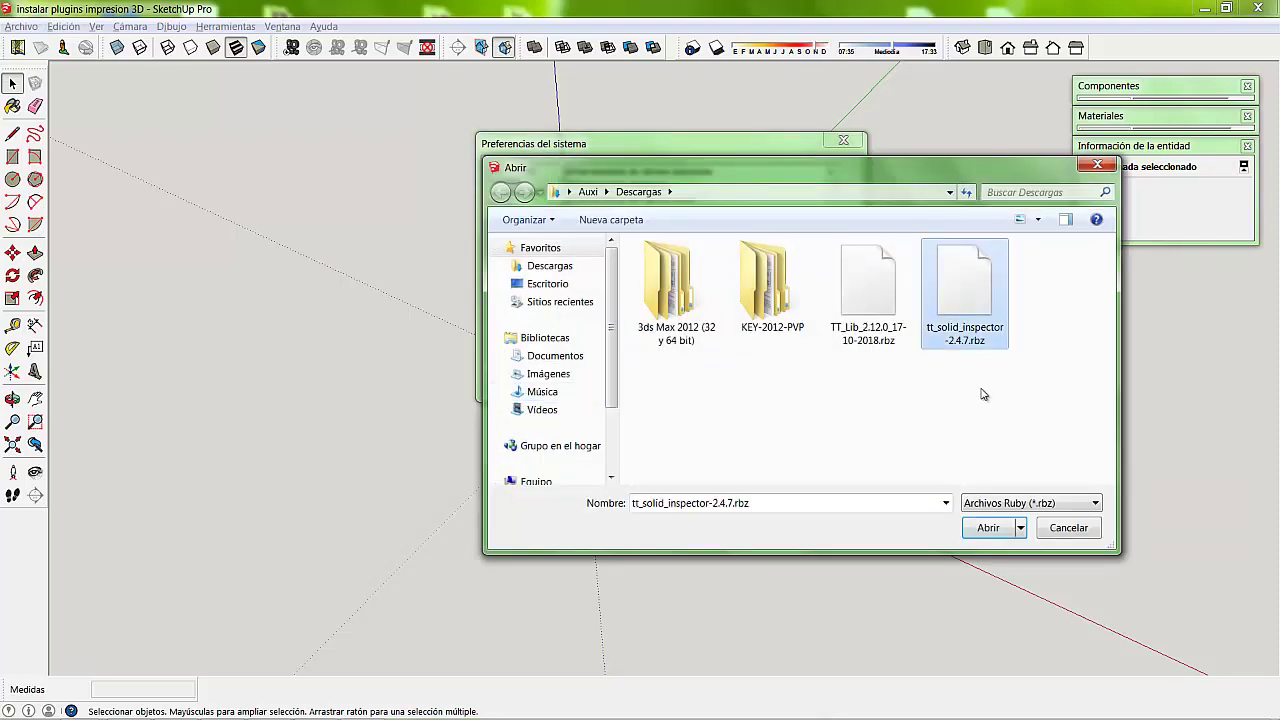
{"action": "double_click", "coordinate": [984, 288]}
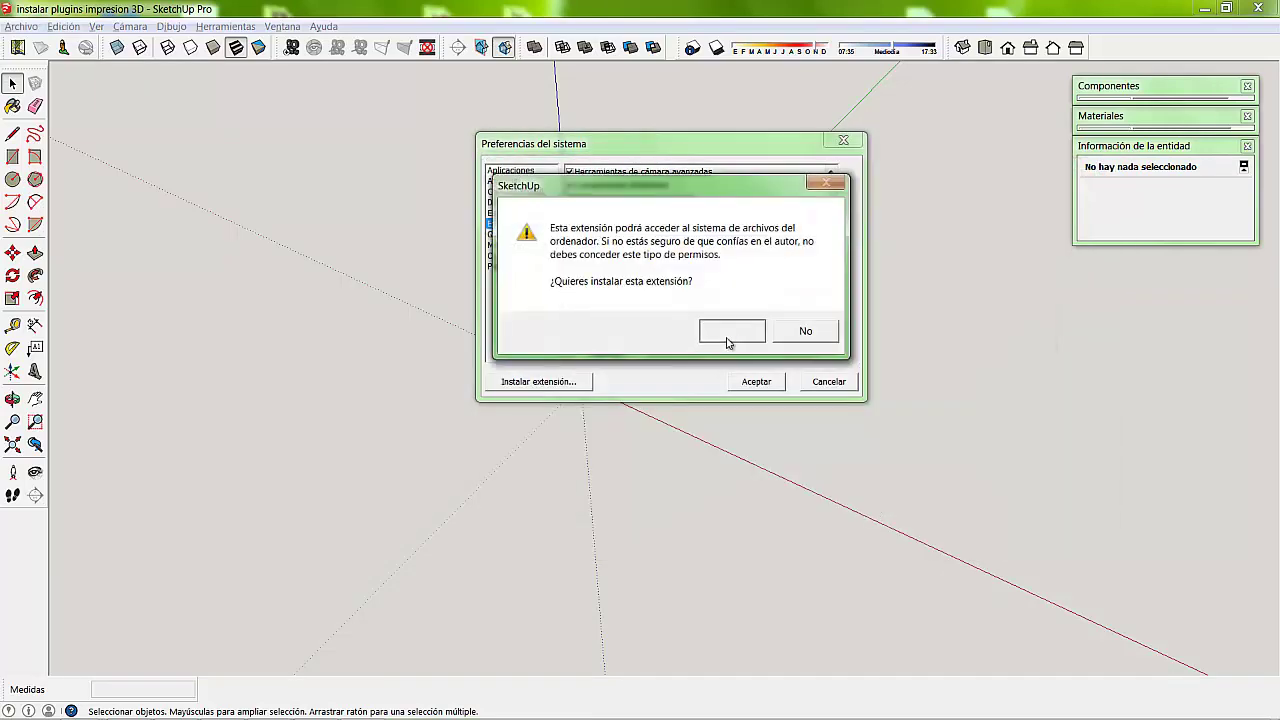
{"action": "left_click", "coordinate": [731, 334]}
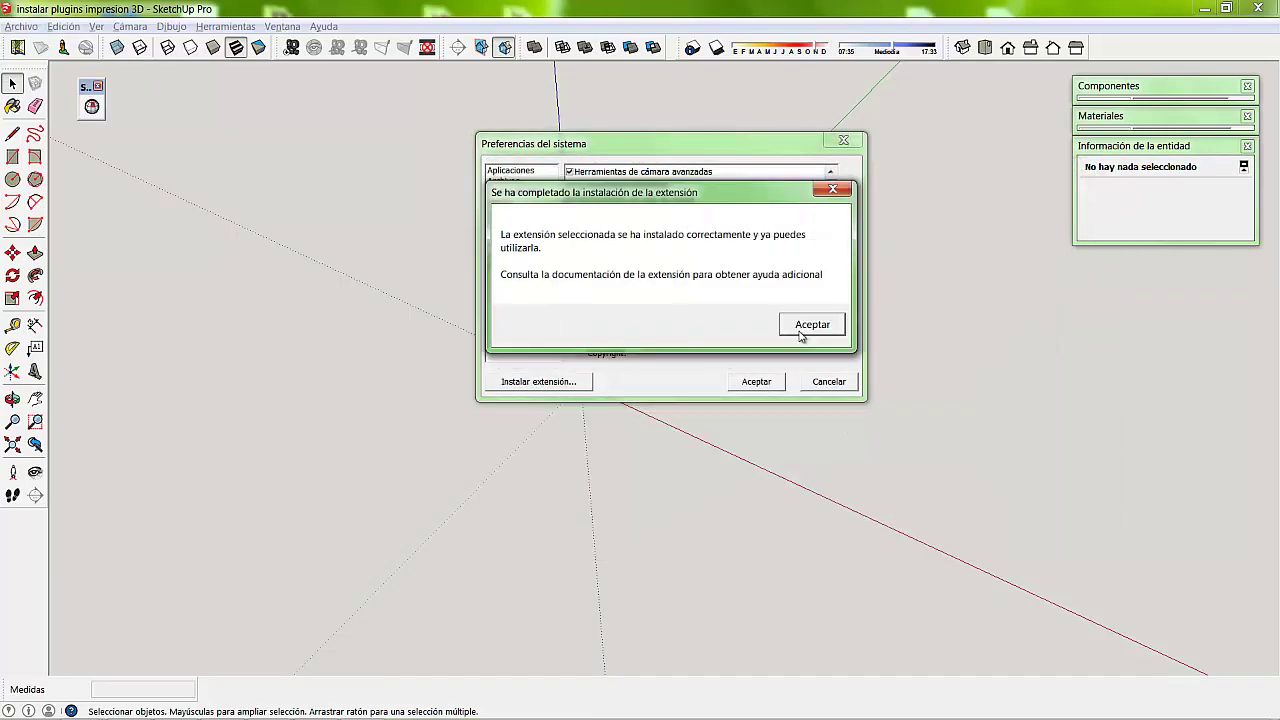
{"action": "left_click", "coordinate": [805, 328]}
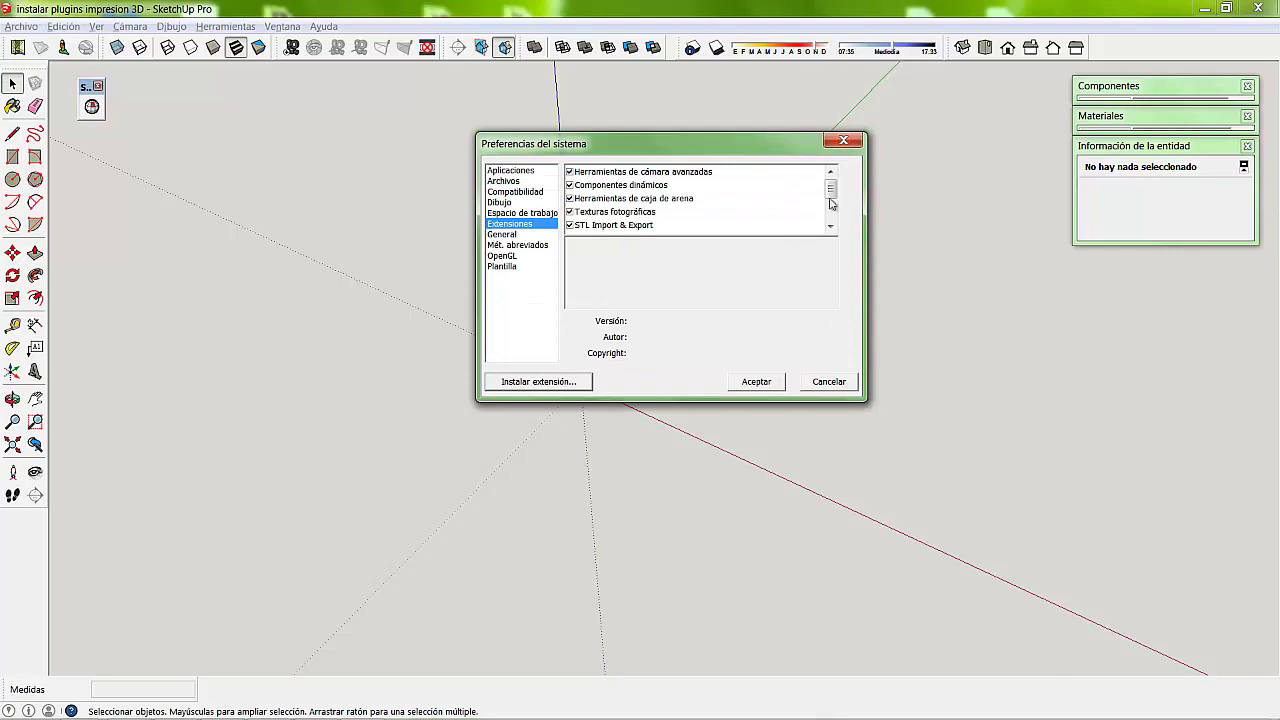
{"action": "left_click_drag", "start_coordinate": [830, 189], "coordinate": [830, 210]}
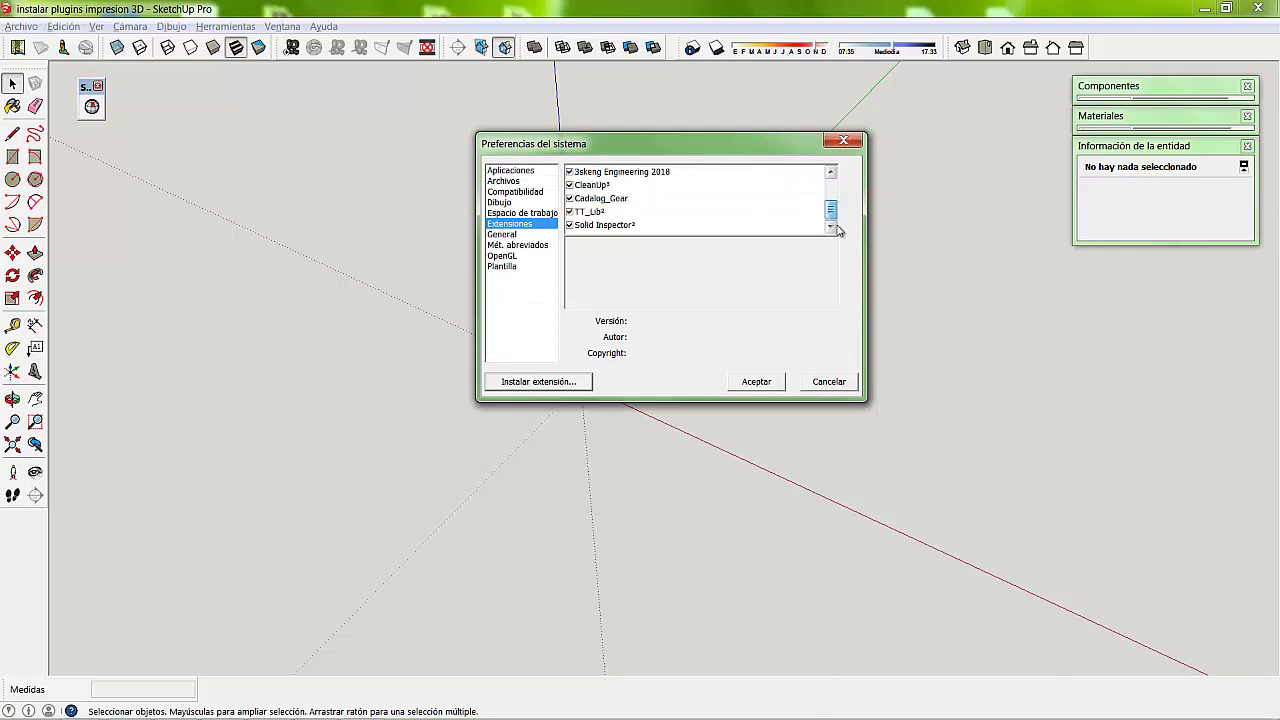
Step: Install jimhami42_rack_and_pinion.rbz from Escritorio > Plugins Sketchup and approve it
{"action": "left_click", "coordinate": [539, 382]}
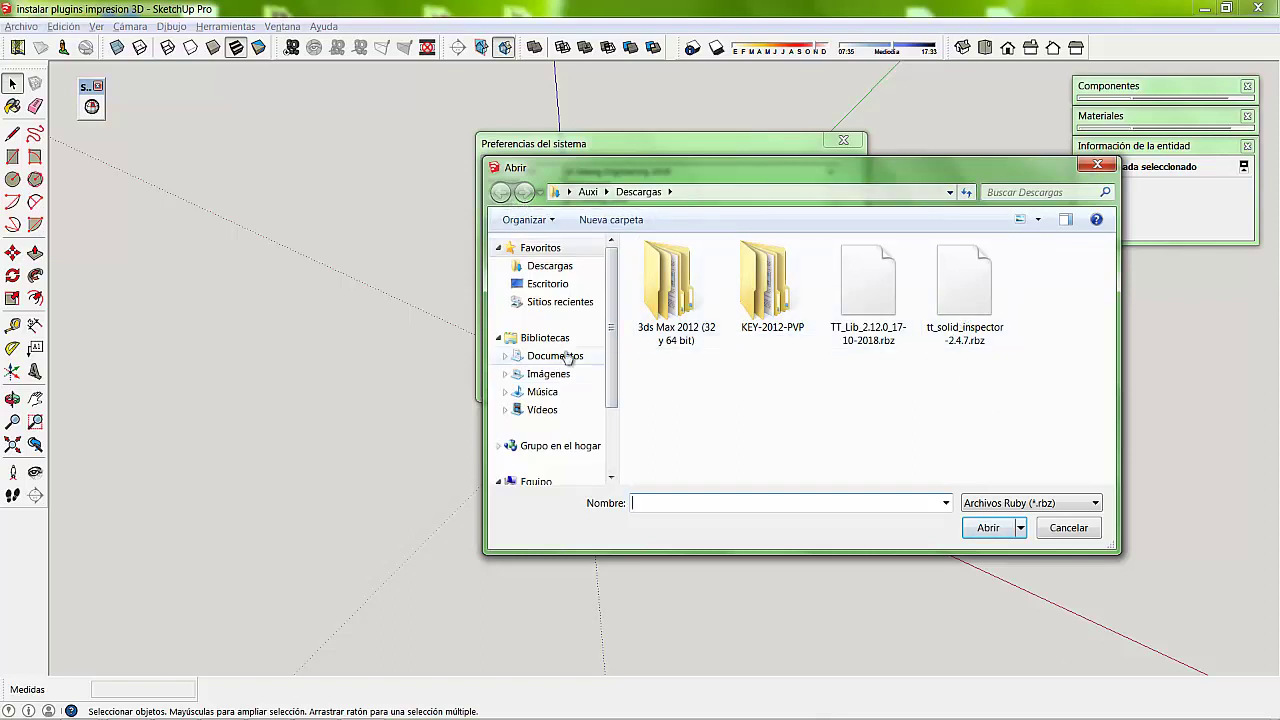
{"action": "left_click", "coordinate": [551, 270]}
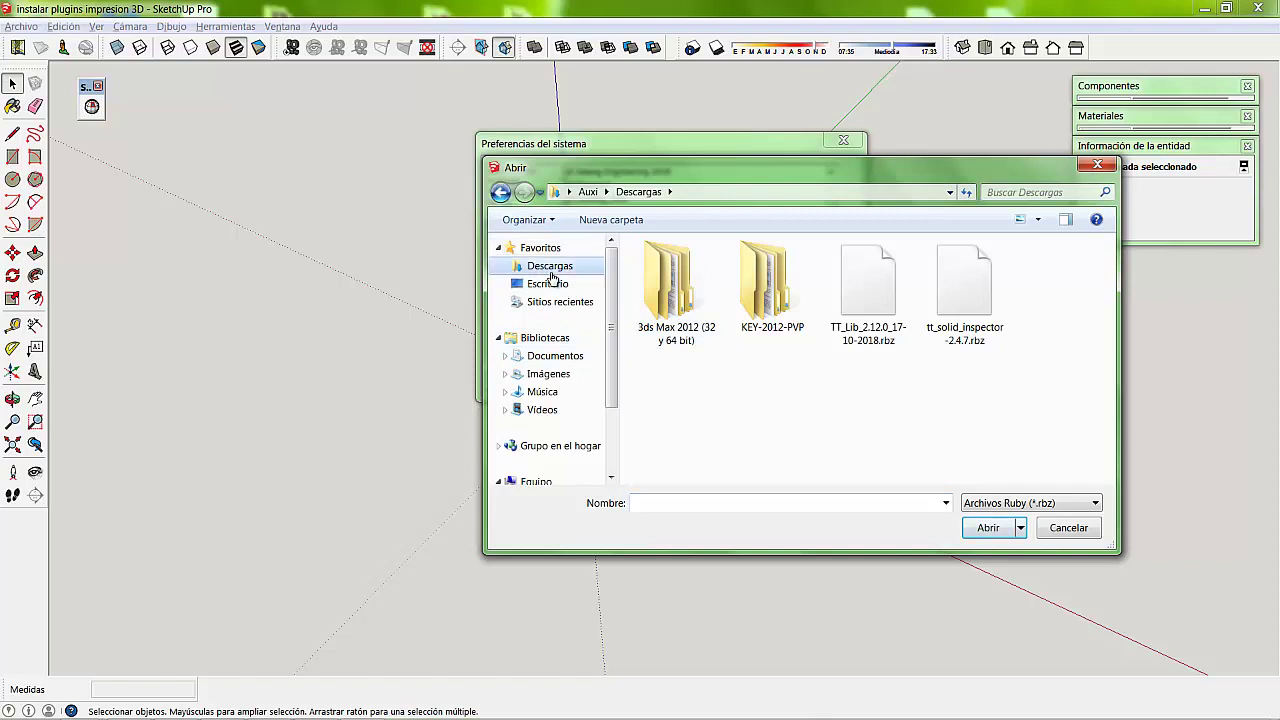
{"action": "left_click", "coordinate": [547, 284]}
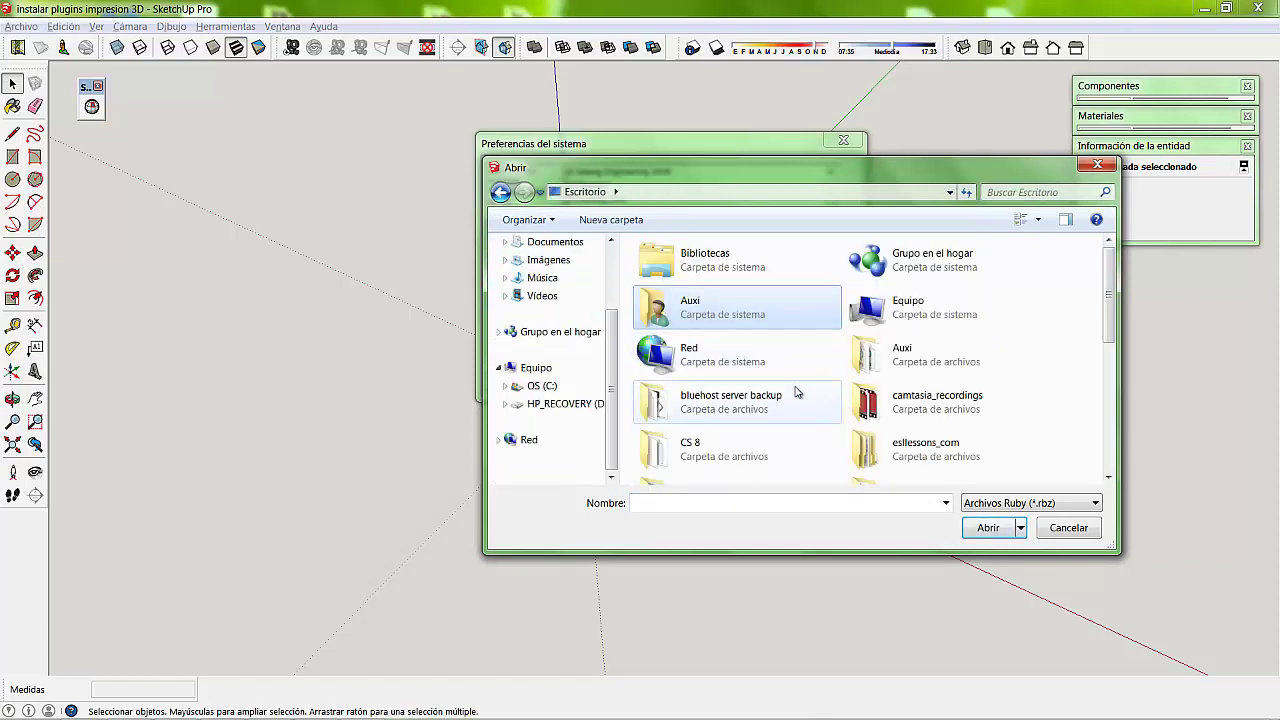
{"action": "scroll", "coordinate": [797, 392], "scroll_direction": "down", "scroll_amount": 3}
{"action": "scroll", "coordinate": [766, 377], "scroll_direction": "down", "scroll_amount": 3}
{"action": "double_click", "coordinate": [718, 318]}
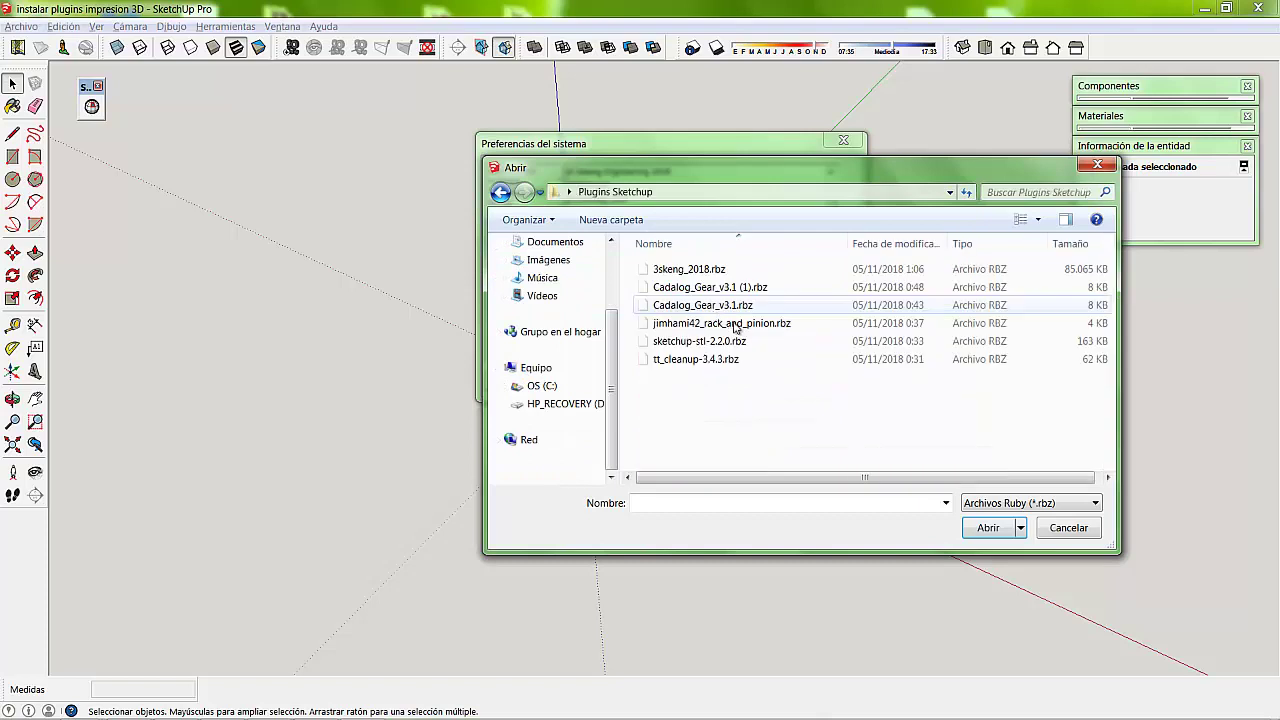
{"action": "left_click", "coordinate": [712, 325]}
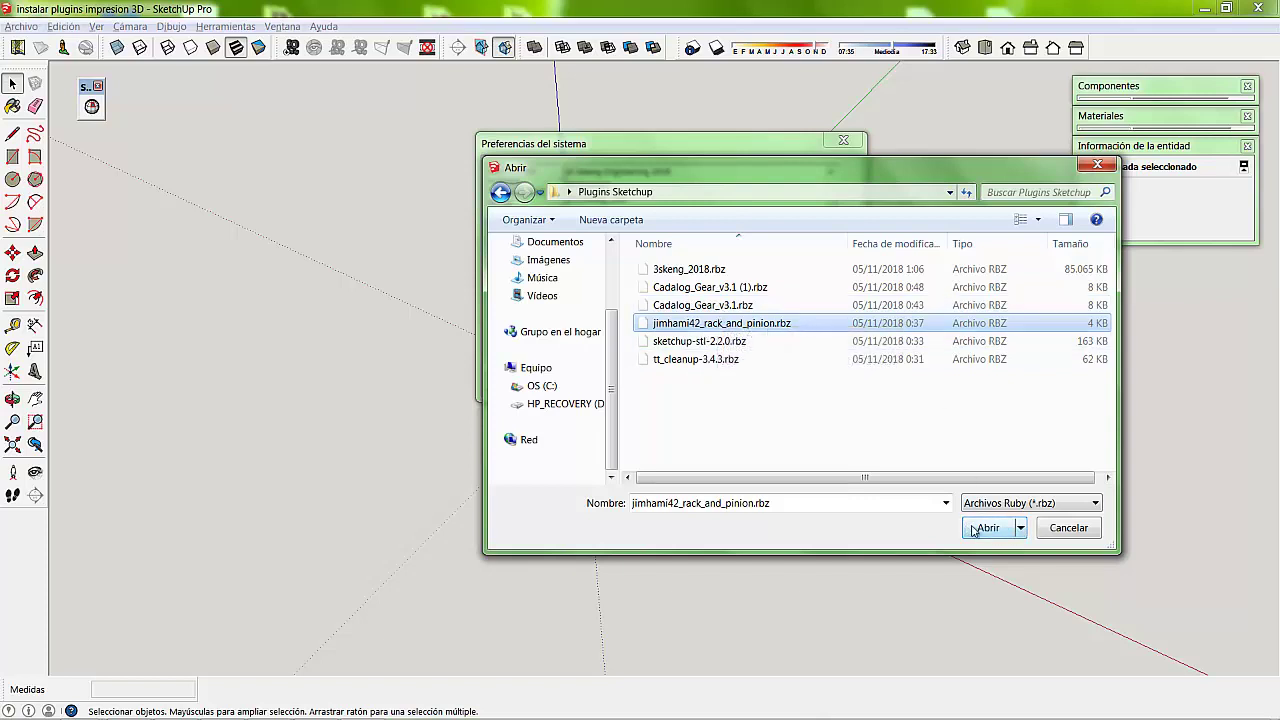
{"action": "left_click", "coordinate": [975, 529]}
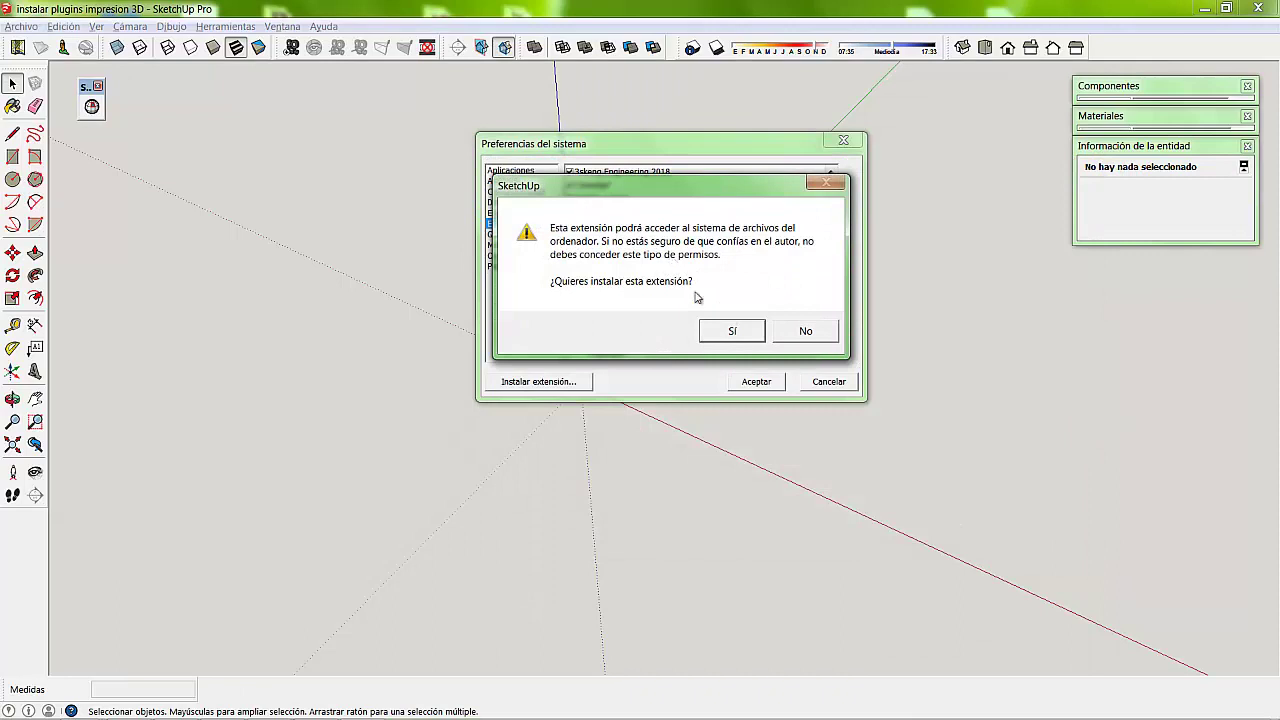
{"action": "left_click", "coordinate": [734, 331]}
Step: Acknowledge the rack-and-pinion installation and review the extensions list
{"action": "left_click", "coordinate": [804, 331]}
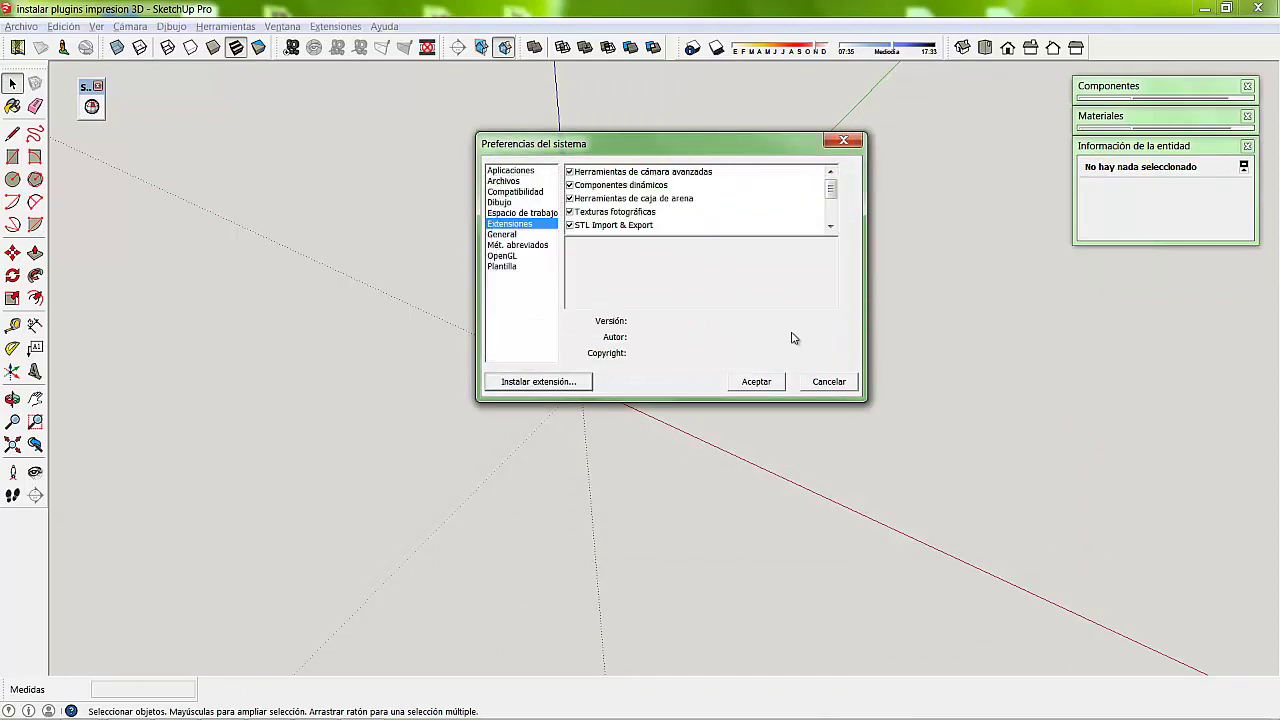
{"action": "scroll", "coordinate": [830, 225], "scroll_direction": "down", "scroll_amount": 2}
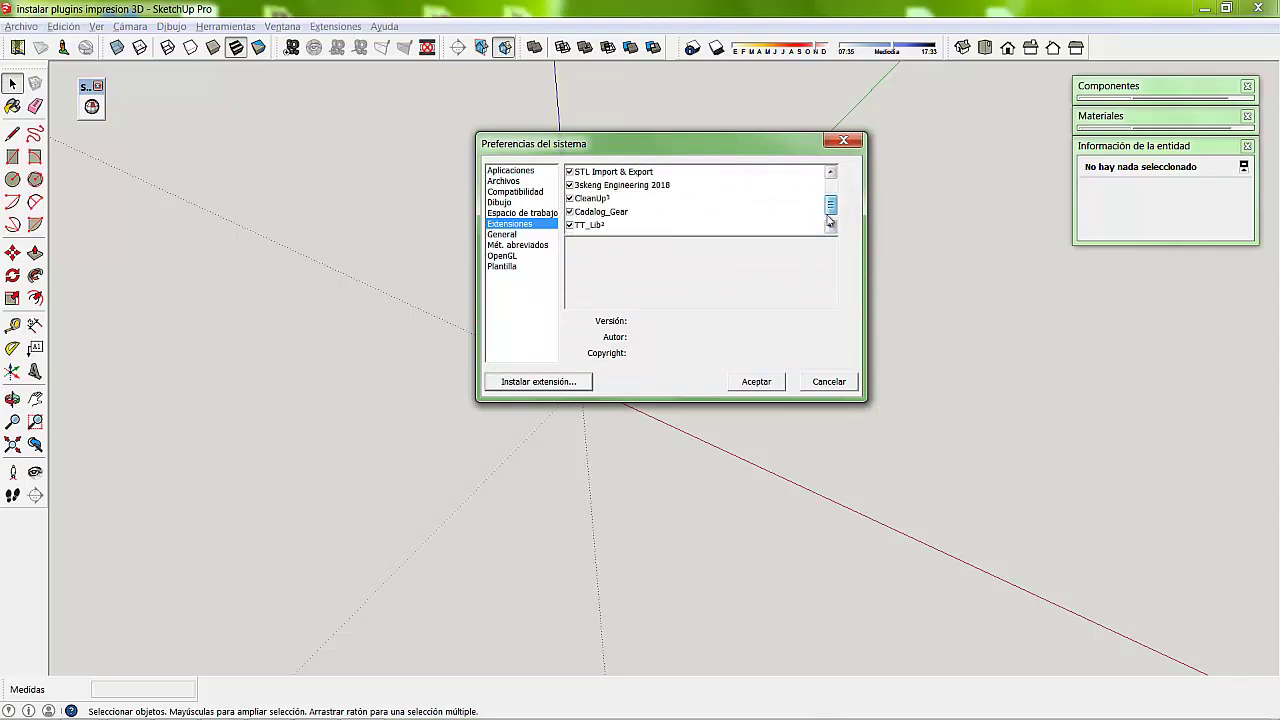
{"action": "scroll", "coordinate": [828, 232], "scroll_direction": "down", "scroll_amount": 1}
{"action": "left_click_drag", "start_coordinate": [831, 212], "coordinate": [835, 186]}
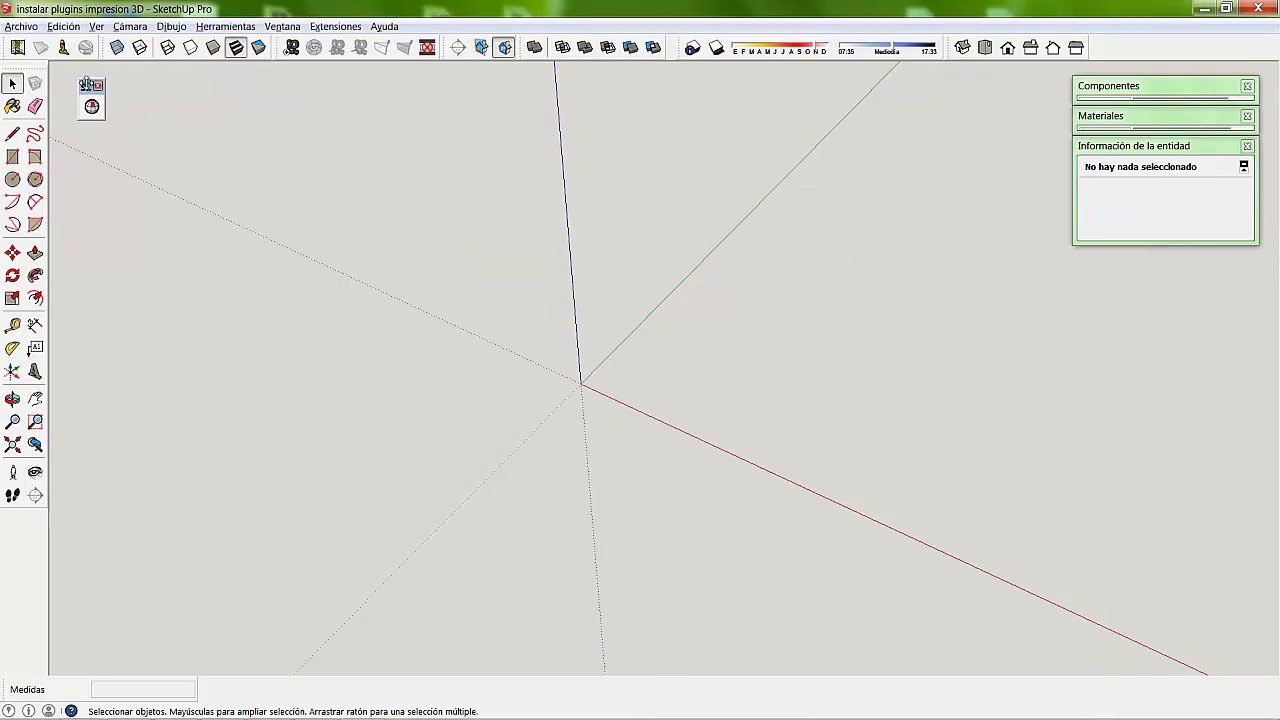
Step: Dock the floating Solid Inspector² toolbar at the end of the top toolbar row
{"action": "left_click_drag", "start_coordinate": [89, 86], "coordinate": [186, 182]}
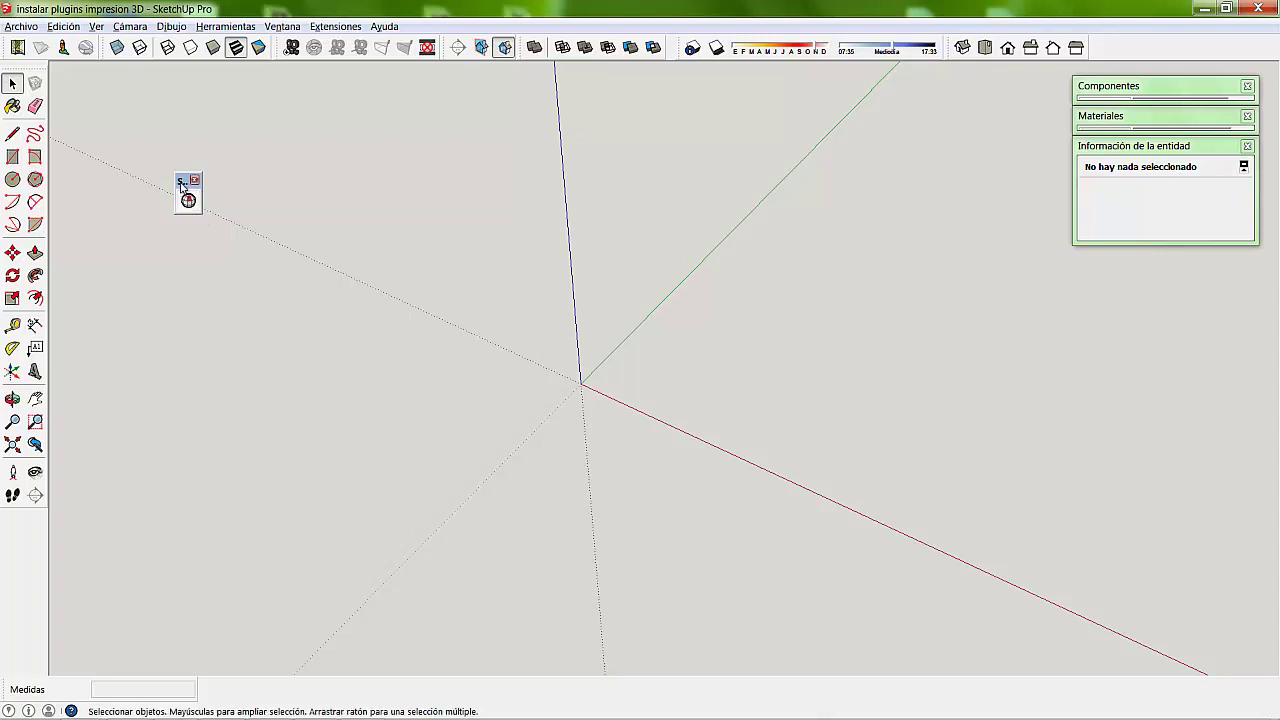
{"action": "left_click_drag", "start_coordinate": [184, 181], "coordinate": [7, 527]}
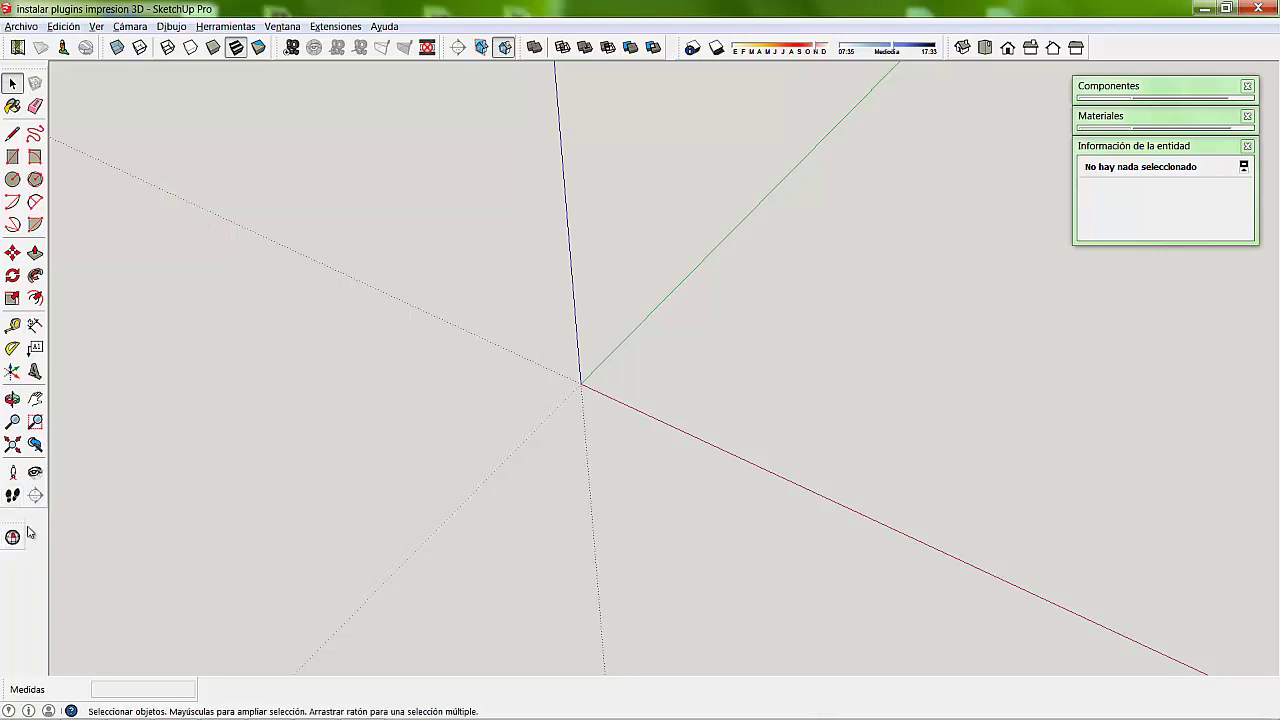
{"action": "left_click_drag", "start_coordinate": [8, 522], "coordinate": [1097, 46]}
Step: Browse the Herramientas menu for the command to reopen preferences
{"action": "left_click", "coordinate": [226, 26]}
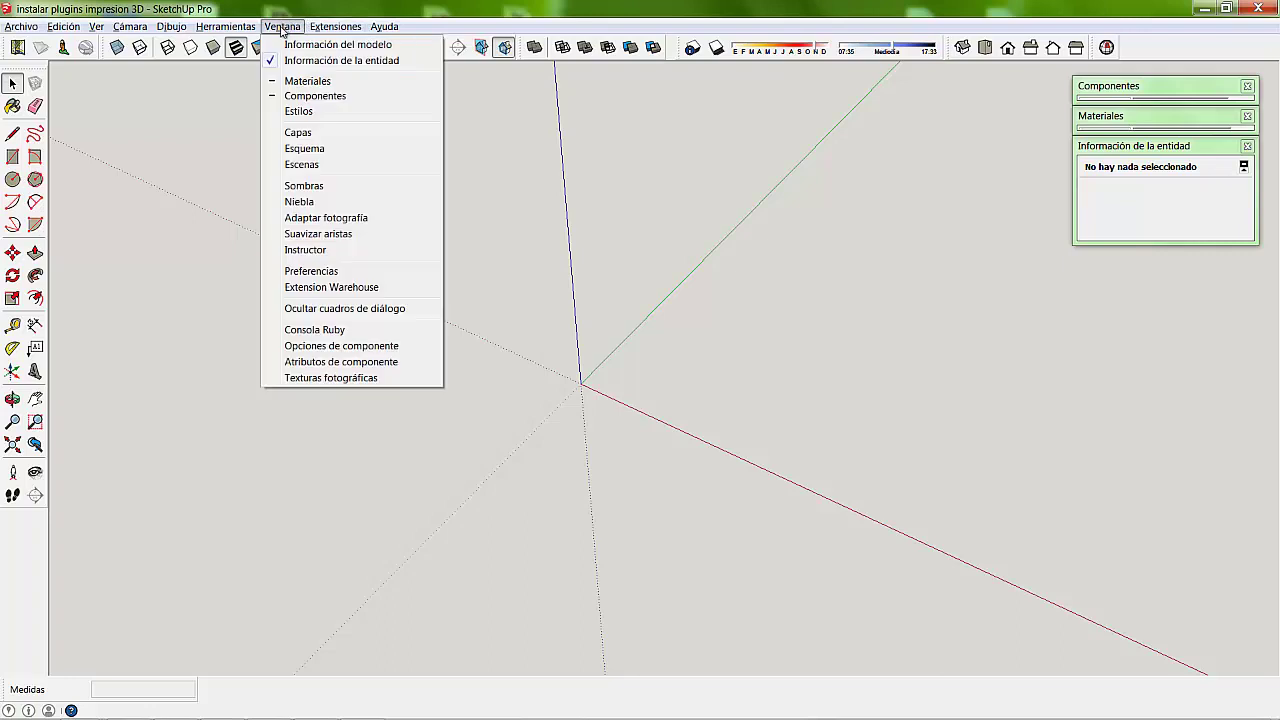
{"action": "mouse_move", "coordinate": [282, 26]}
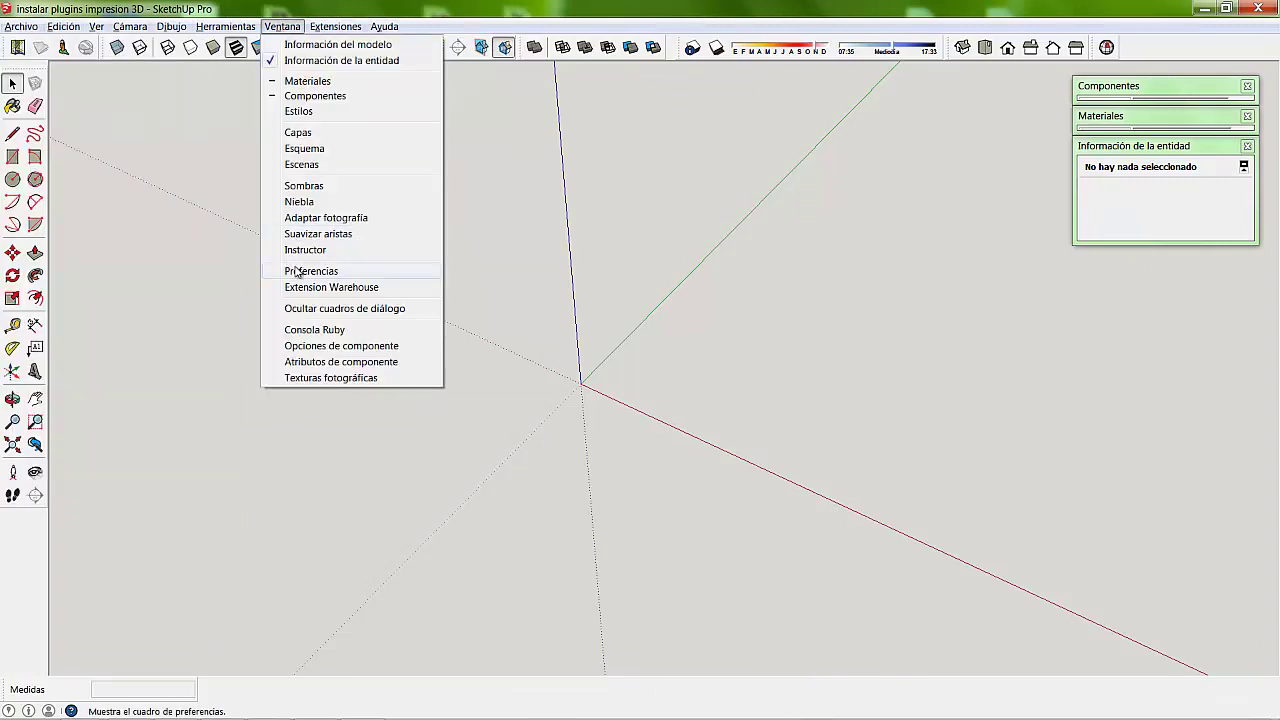
Step: Reopen Preferencias and install RoundCorner_v3.2g.rbz from Descargas, approving the install
{"action": "left_click", "coordinate": [300, 270]}
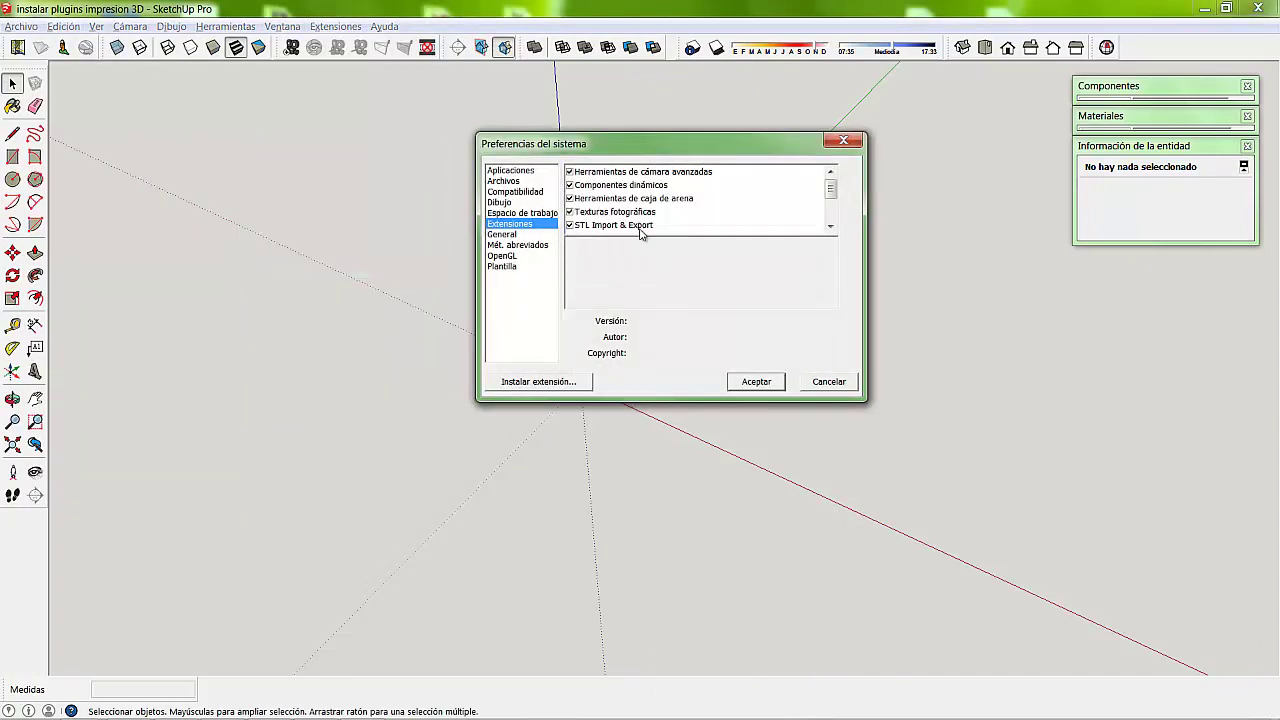
{"action": "left_click_drag", "start_coordinate": [829, 192], "coordinate": [830, 218]}
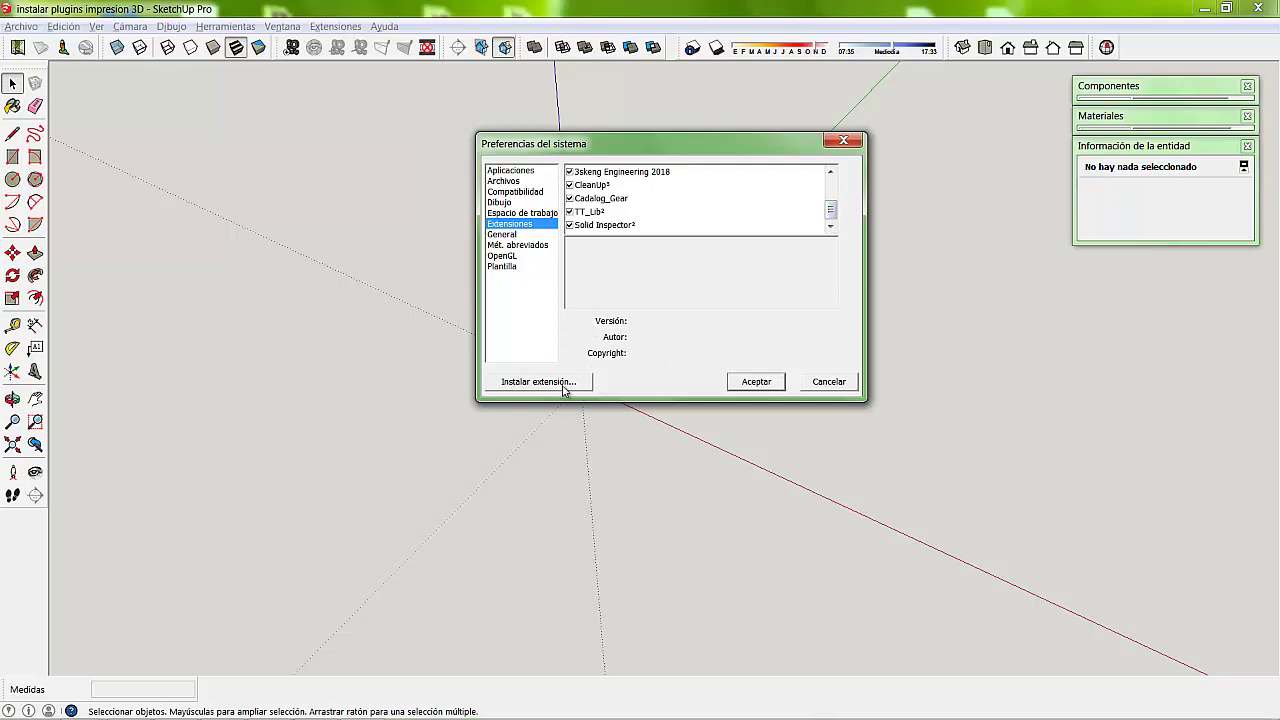
{"action": "left_click", "coordinate": [564, 388]}
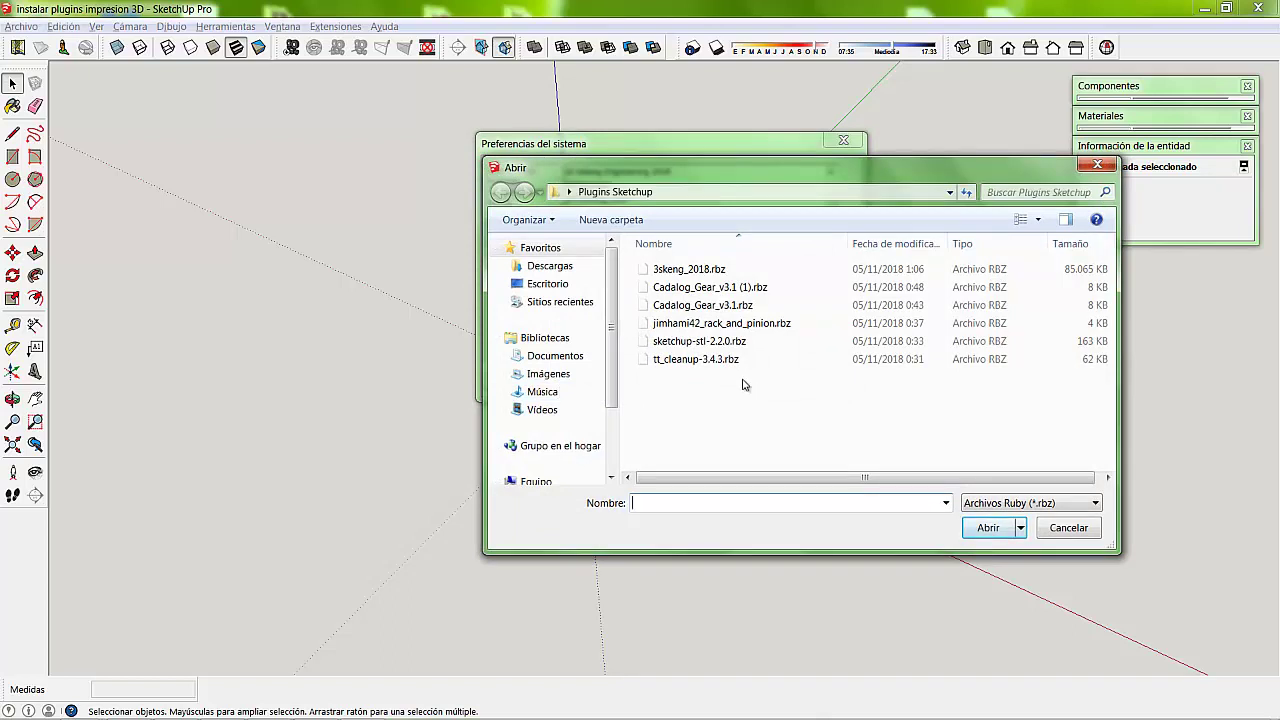
{"action": "left_click", "coordinate": [575, 269]}
{"action": "left_click", "coordinate": [549, 266]}
{"action": "left_click", "coordinate": [887, 301]}
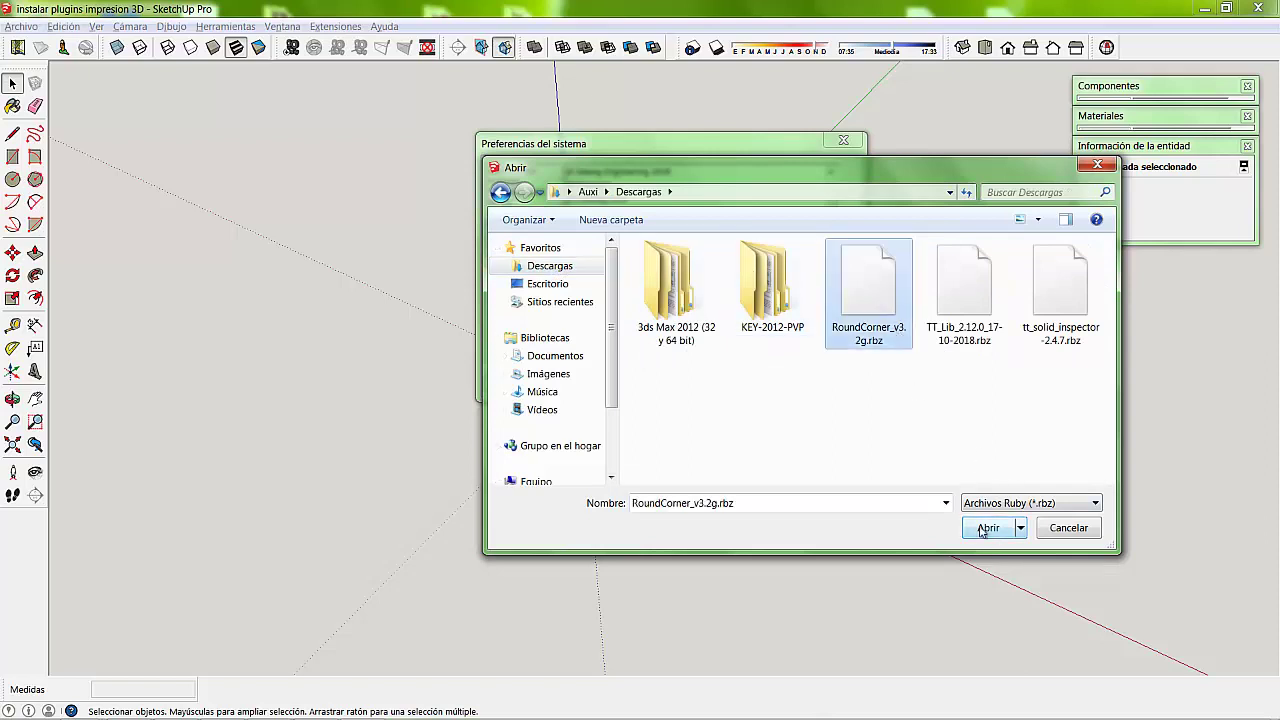
{"action": "left_click", "coordinate": [985, 528]}
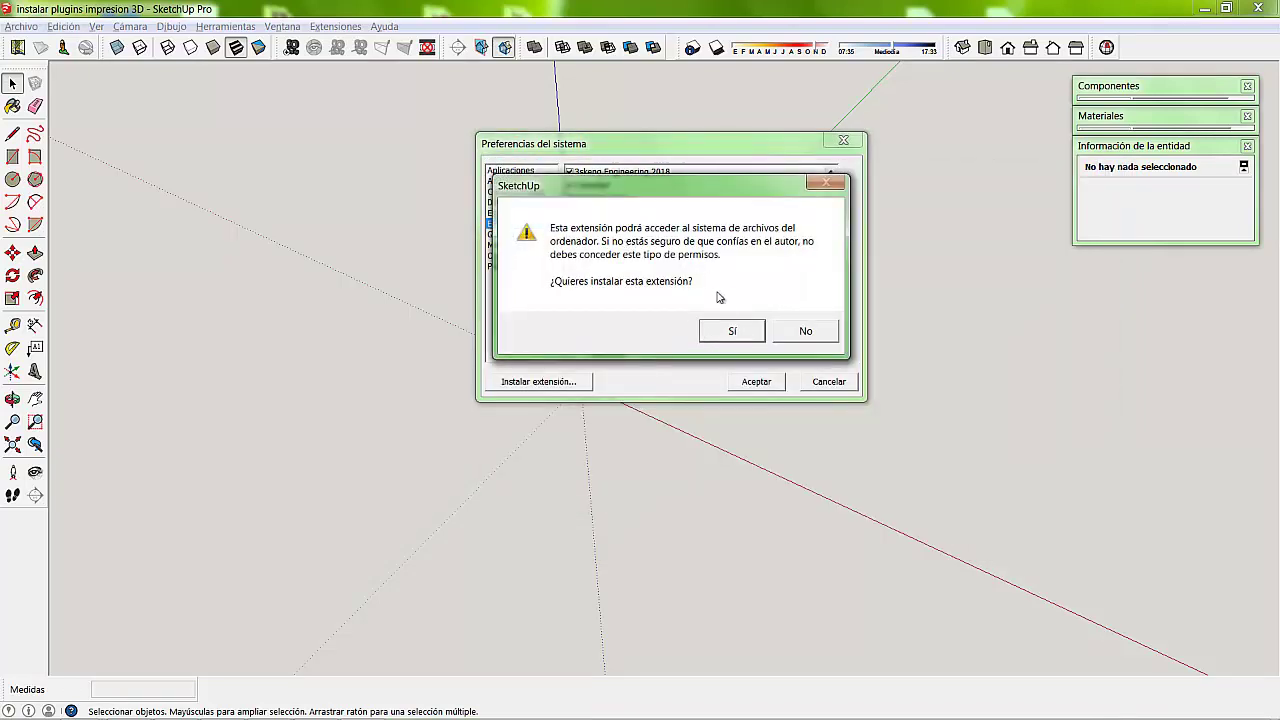
{"action": "left_click", "coordinate": [731, 334]}
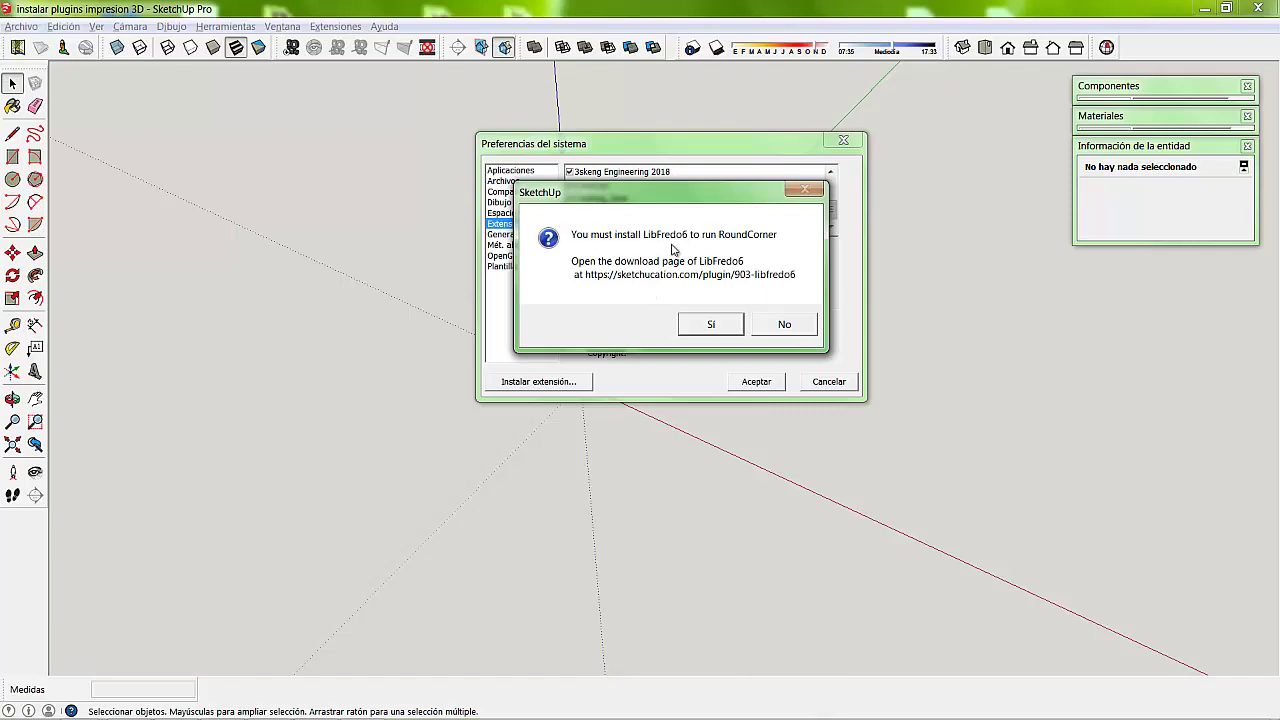
Step: Install LibFredo6_v8.6k.rbz from Descargas as an extension, then close the preferences
{"action": "left_click", "coordinate": [714, 326]}
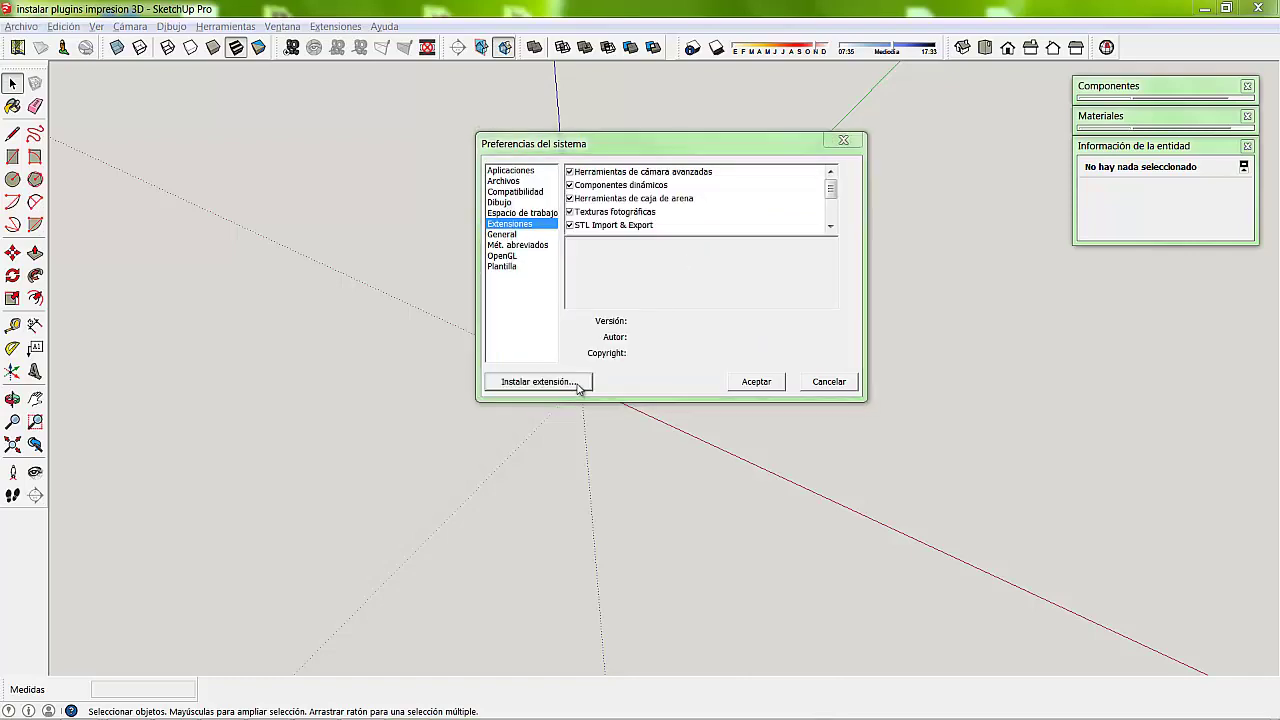
{"action": "left_click", "coordinate": [584, 386]}
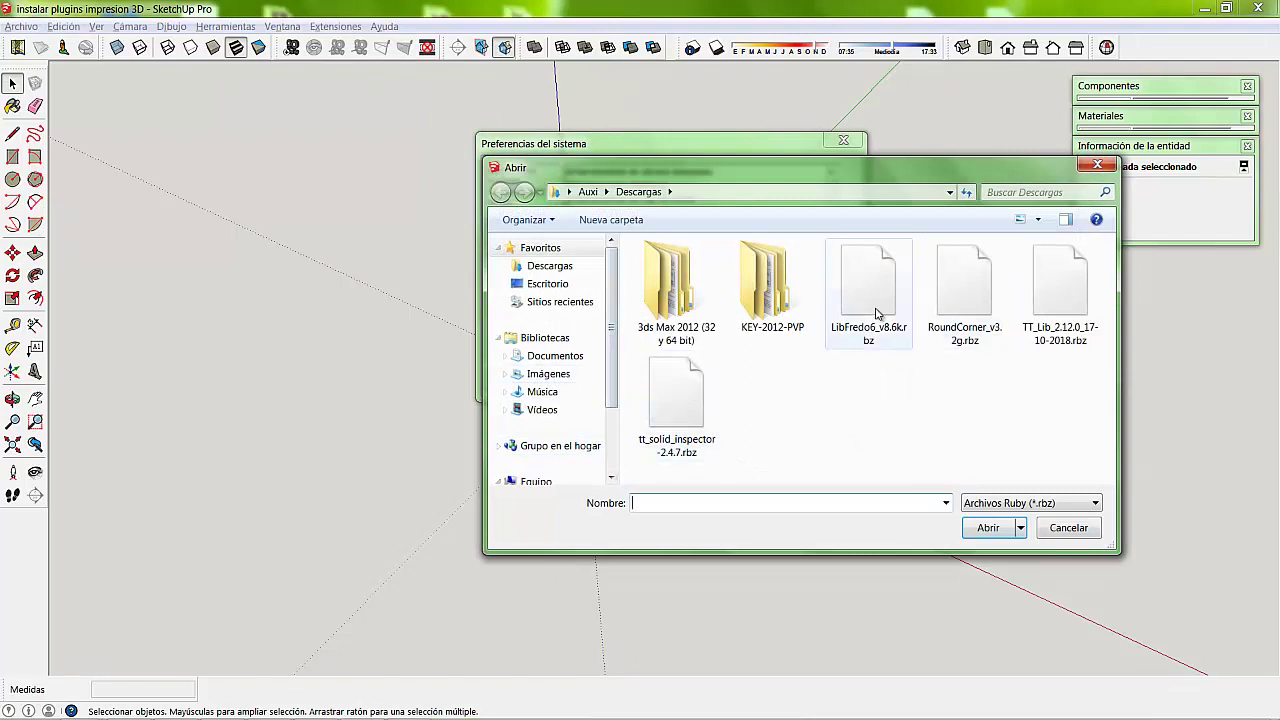
{"action": "left_click", "coordinate": [876, 313]}
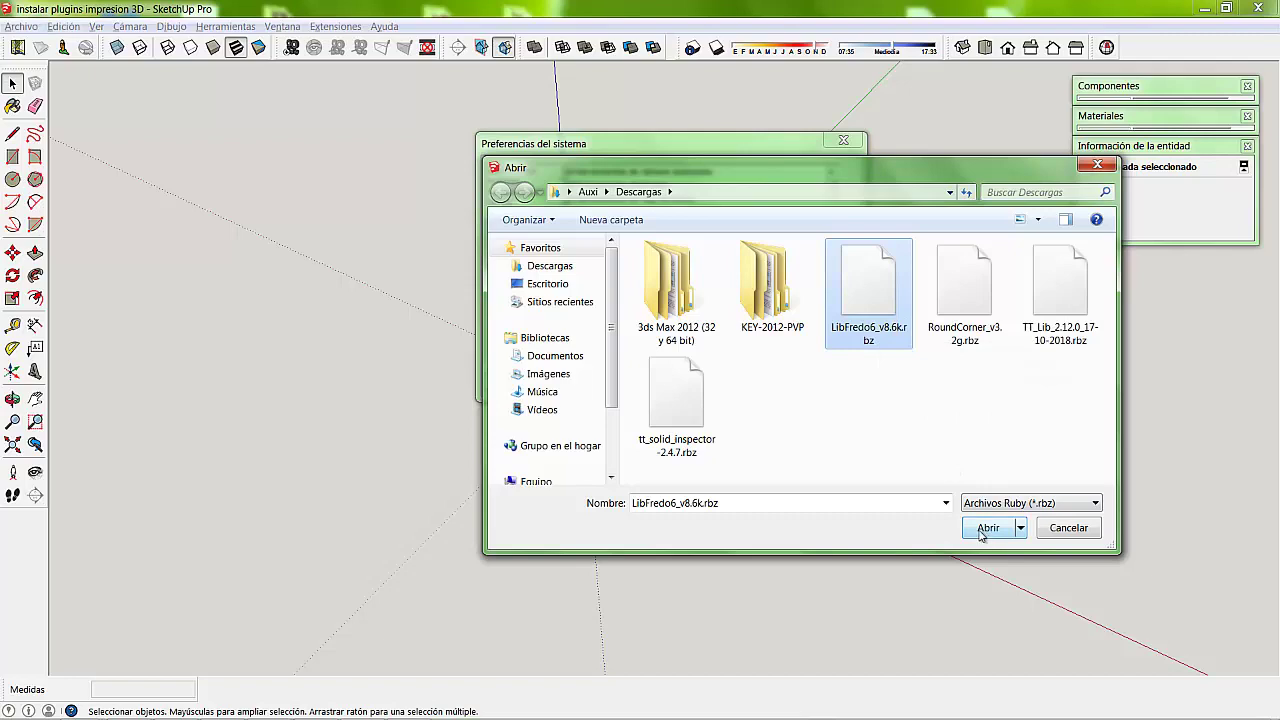
{"action": "left_click", "coordinate": [981, 530]}
{"action": "left_click", "coordinate": [737, 333]}
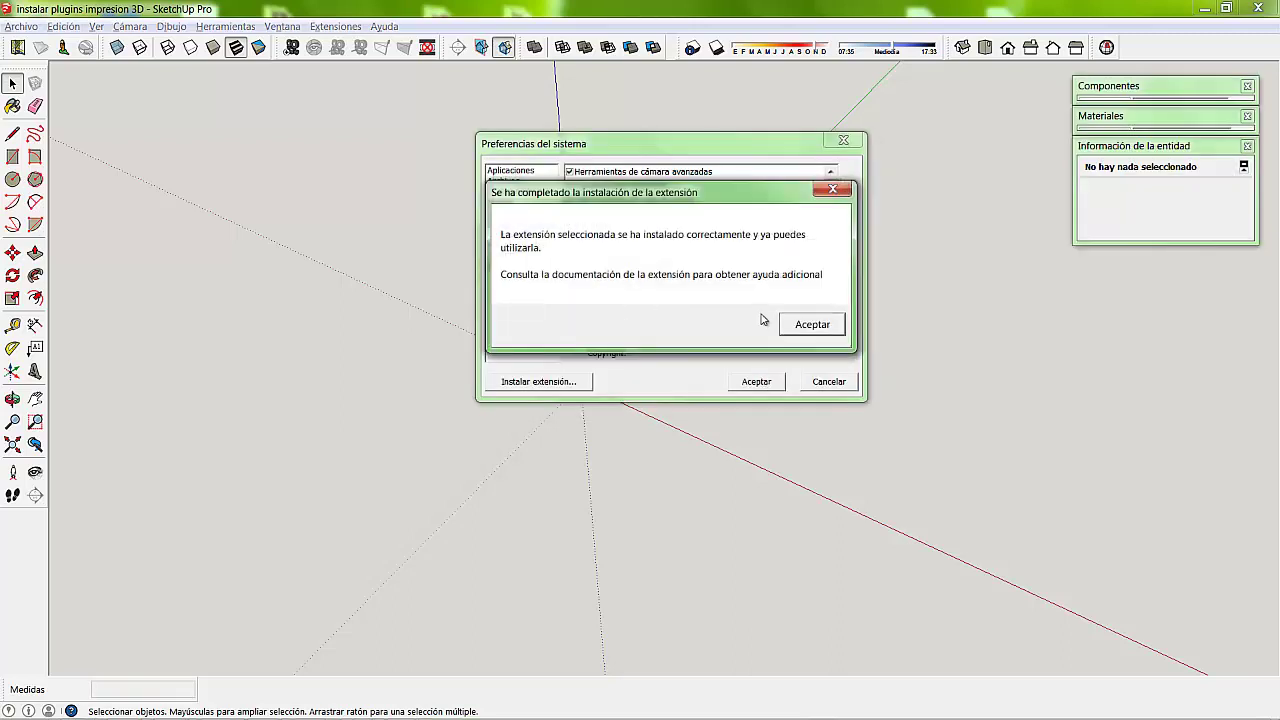
{"action": "left_click", "coordinate": [806, 324]}
{"action": "left_click", "coordinate": [762, 381]}
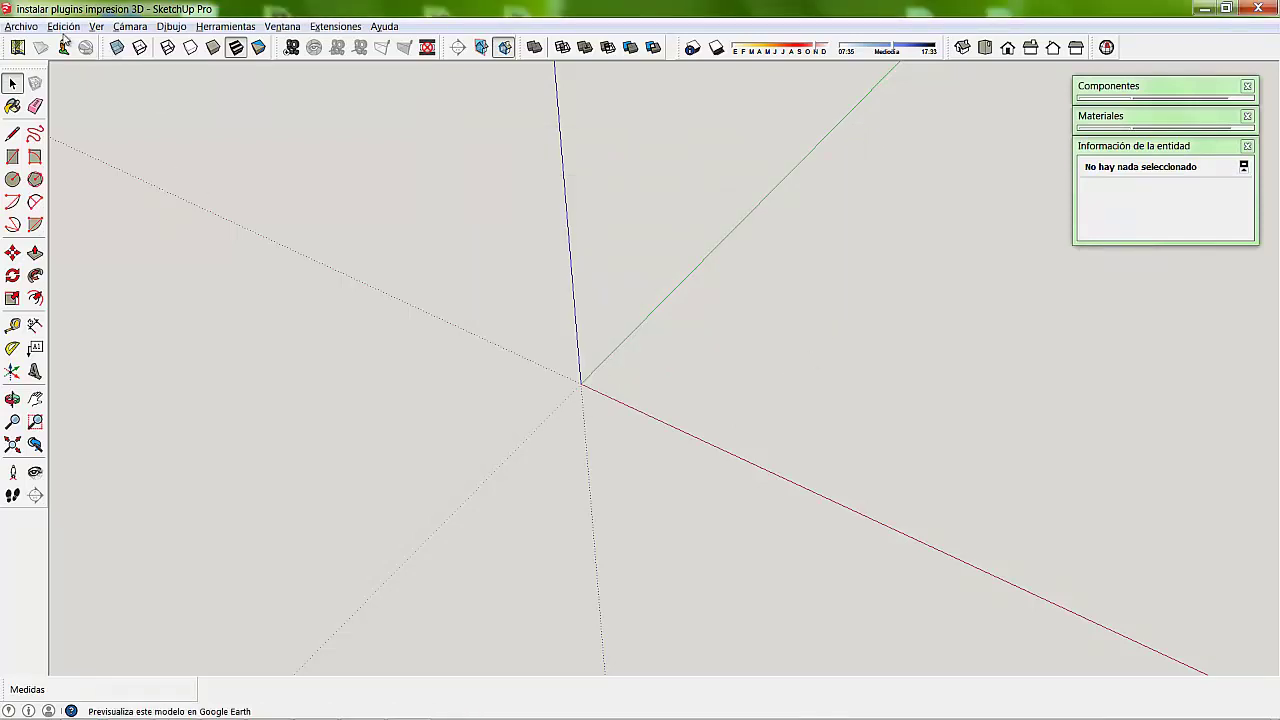
Step: Close the Fredo6 update reminder and dock the Round Corner toolbar in the top toolbar row
{"action": "left_click", "coordinate": [186, 27]}
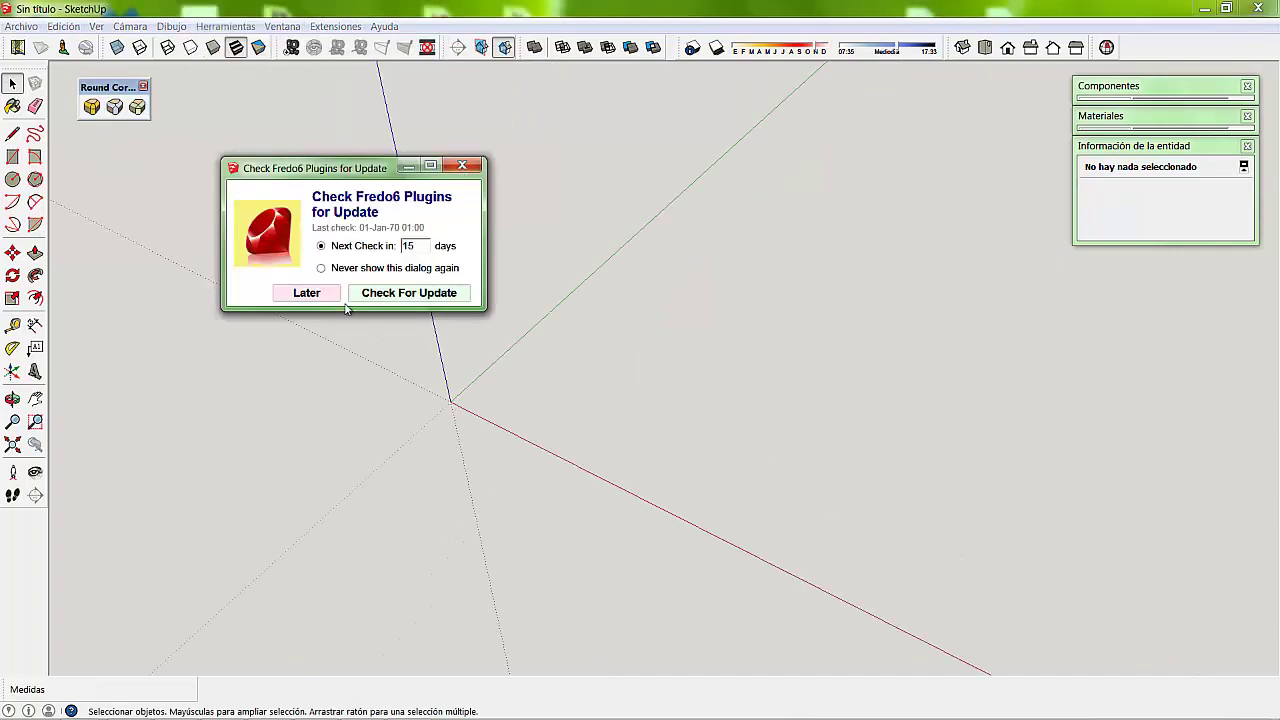
{"action": "left_click", "coordinate": [463, 167]}
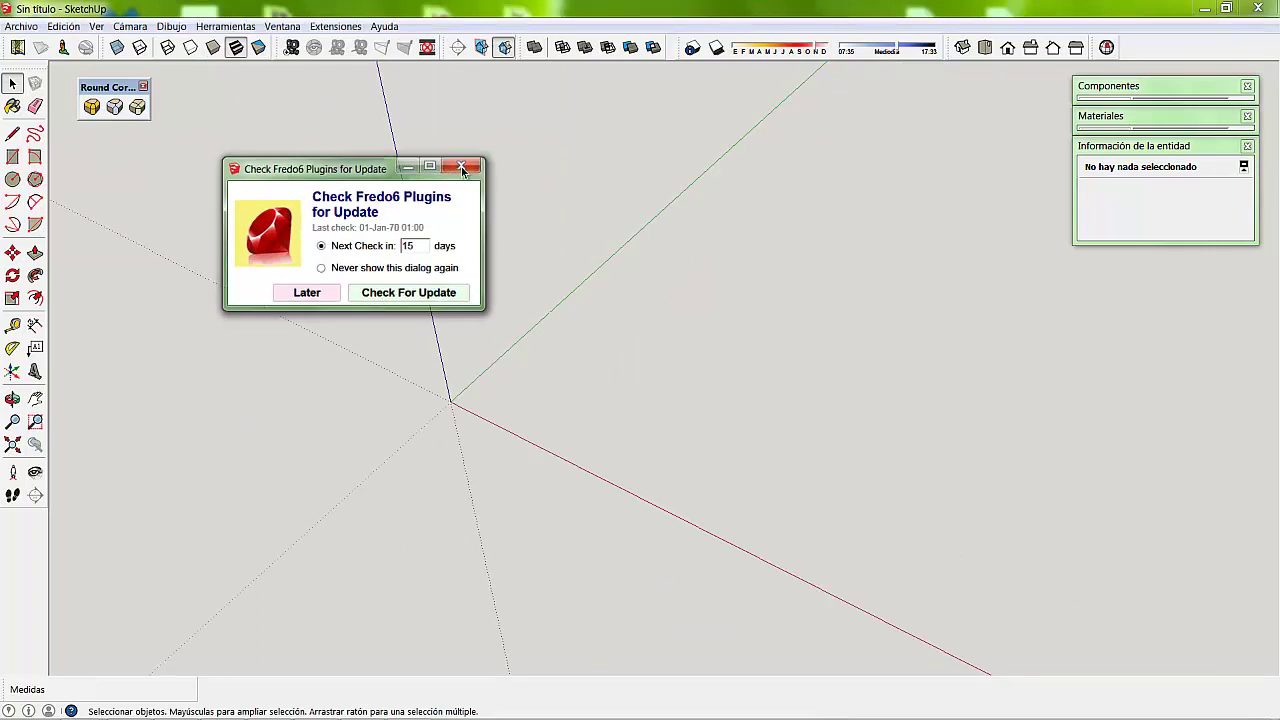
{"action": "left_click_drag", "start_coordinate": [116, 88], "coordinate": [412, 189]}
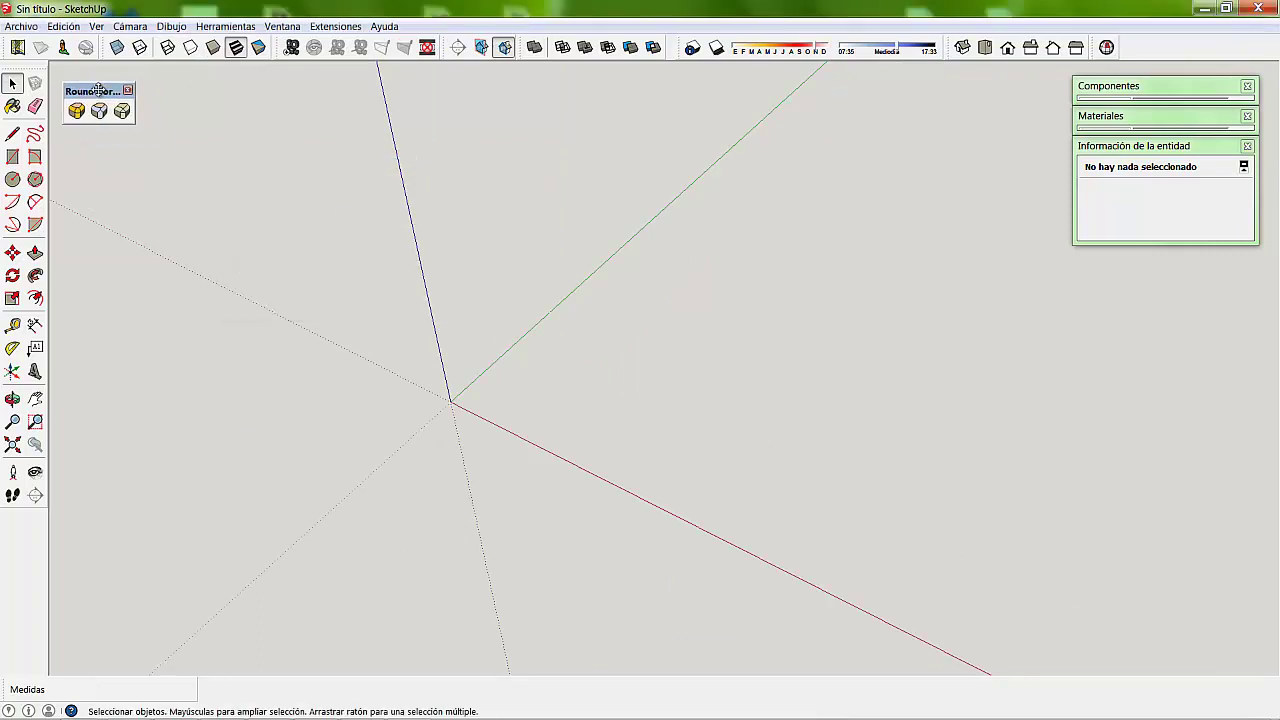
{"action": "left_click_drag", "start_coordinate": [288, 188], "coordinate": [603, 294]}
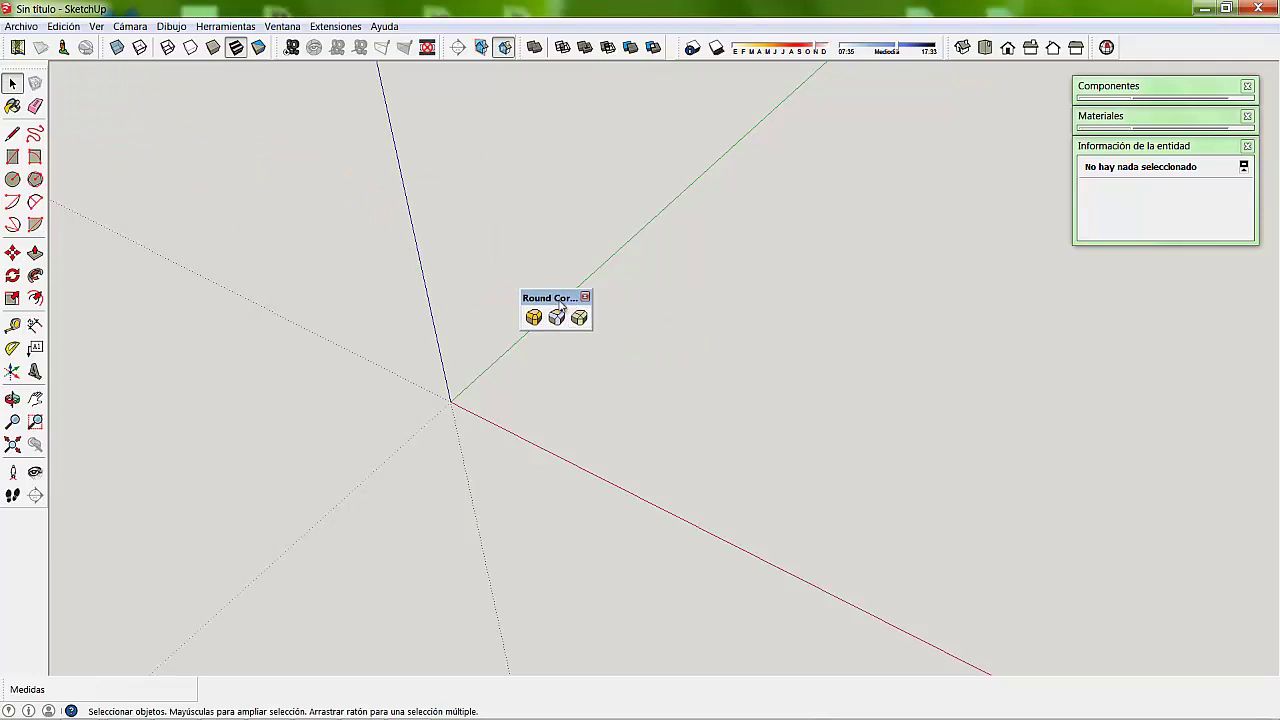
{"action": "mouse_move", "coordinate": [560, 300]}
{"action": "left_mouse_down"}
{"action": "mouse_move", "coordinate": [236, 188]}
{"action": "mouse_move", "coordinate": [1136, 42]}
{"action": "left_mouse_up"}
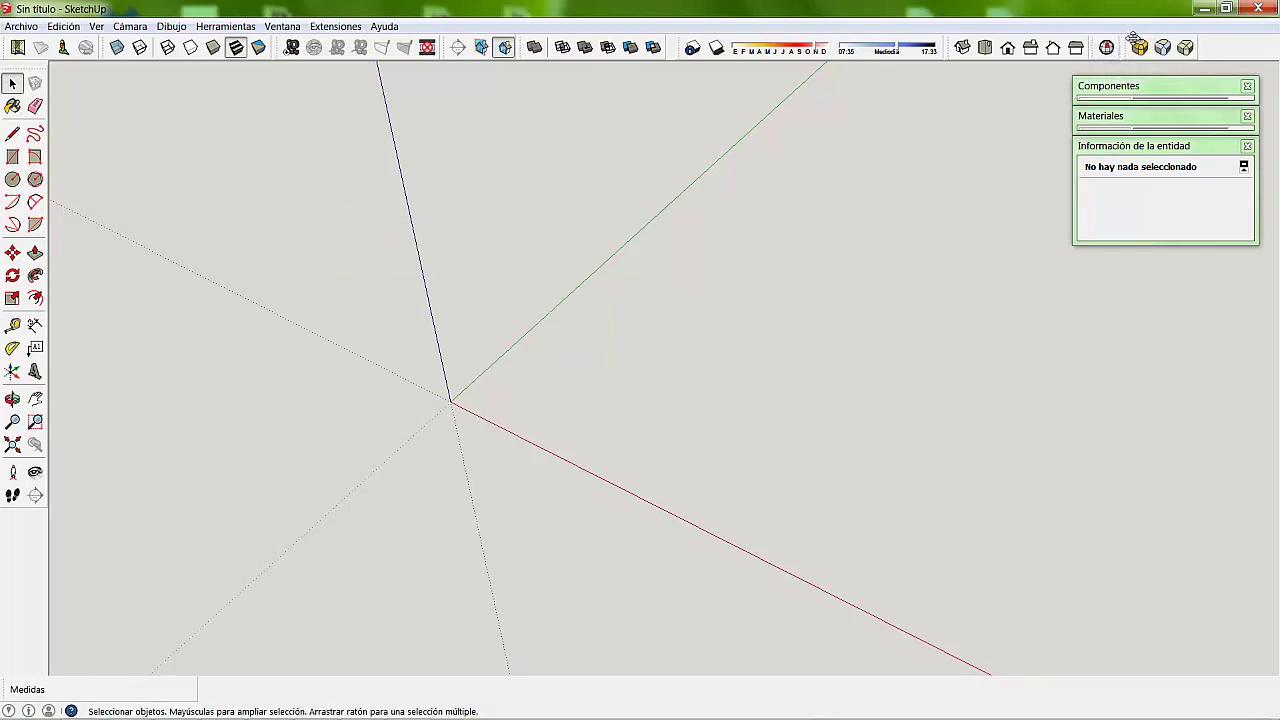
{"action": "left_click", "coordinate": [24, 26]}
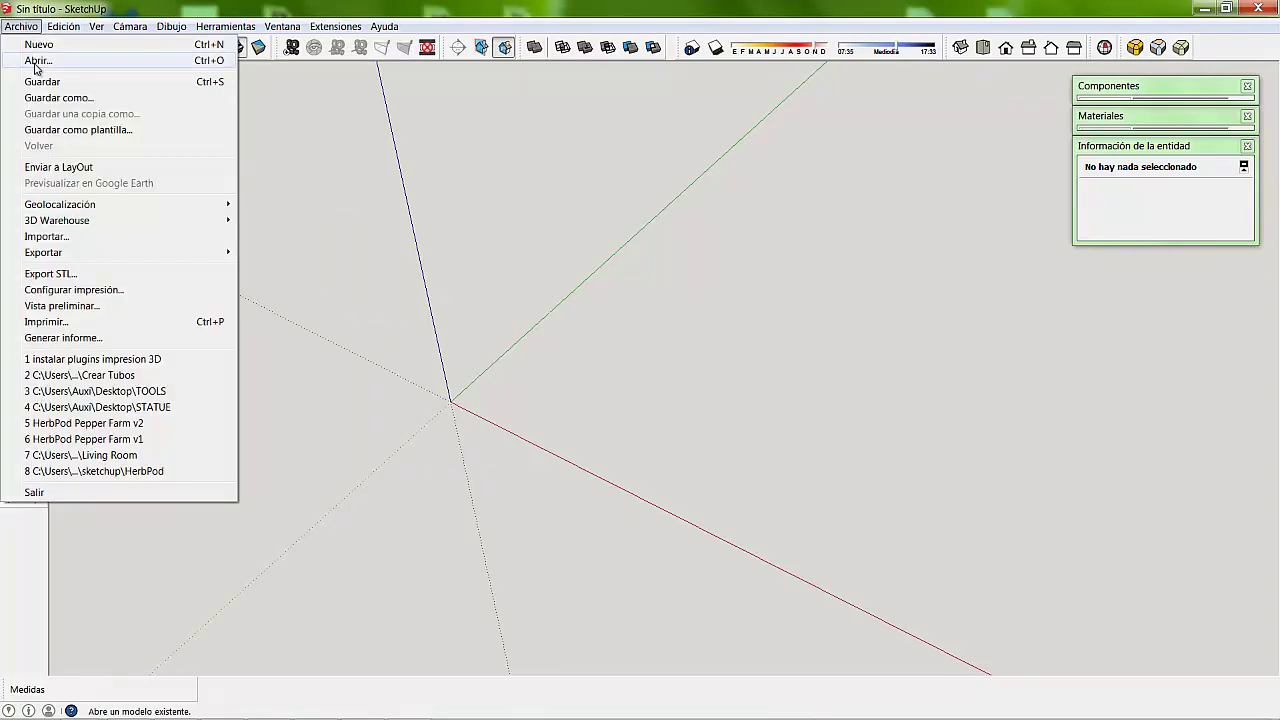
{"action": "left_click", "coordinate": [113, 359]}
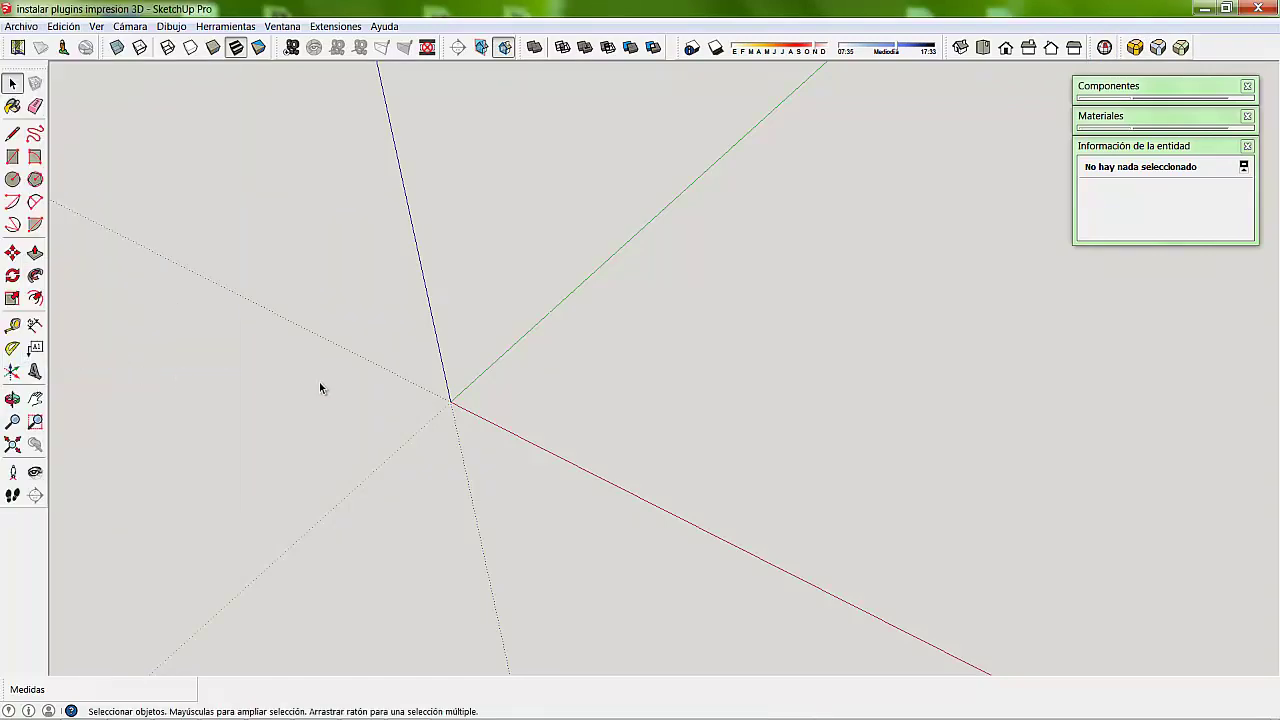
{"action": "left_click", "coordinate": [30, 26]}
{"action": "left_click", "coordinate": [48, 84]}
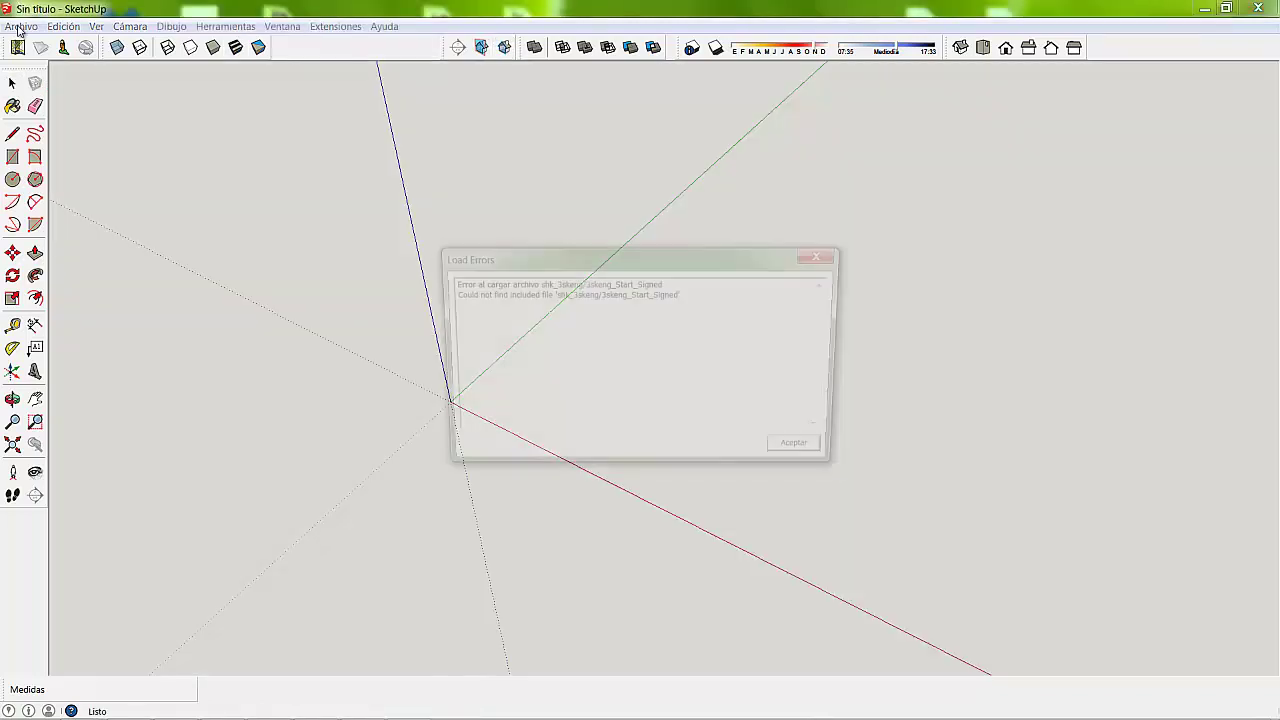
{"action": "left_click", "coordinate": [808, 453]}
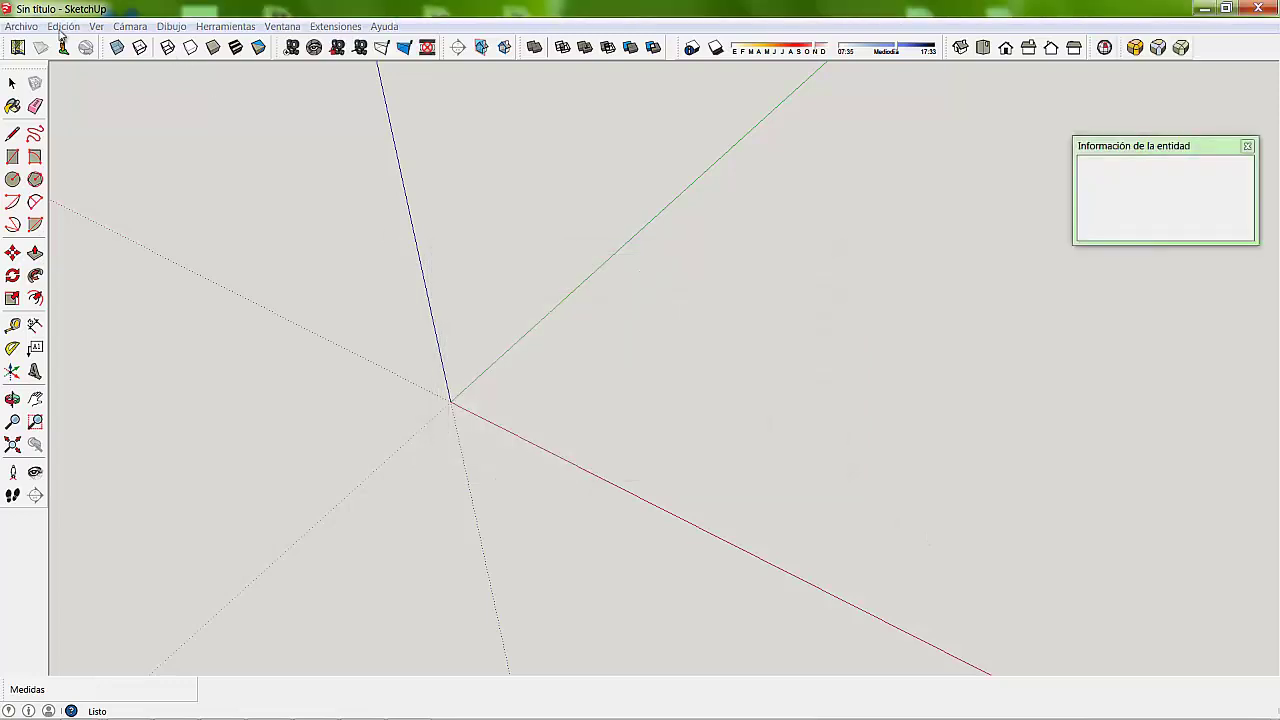
{"action": "left_click", "coordinate": [36, 27]}
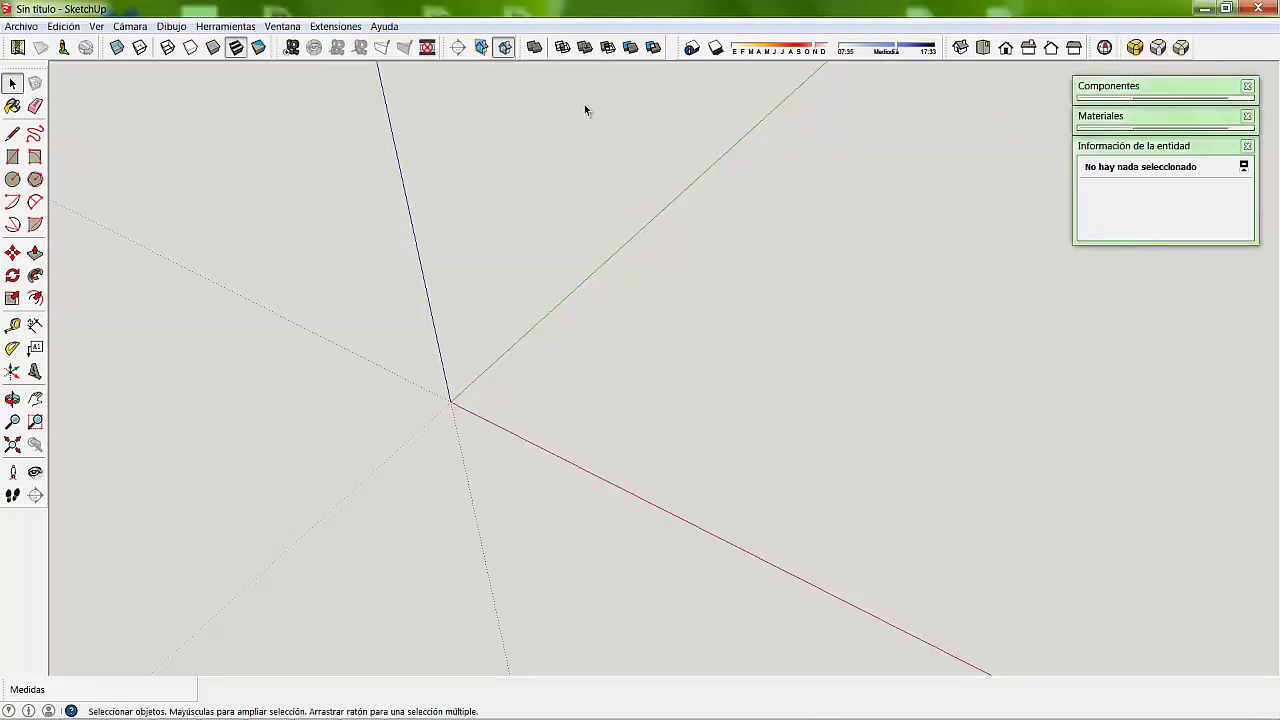
{"action": "left_click", "coordinate": [322, 30]}
{"action": "mouse_move", "coordinate": [282, 26]}
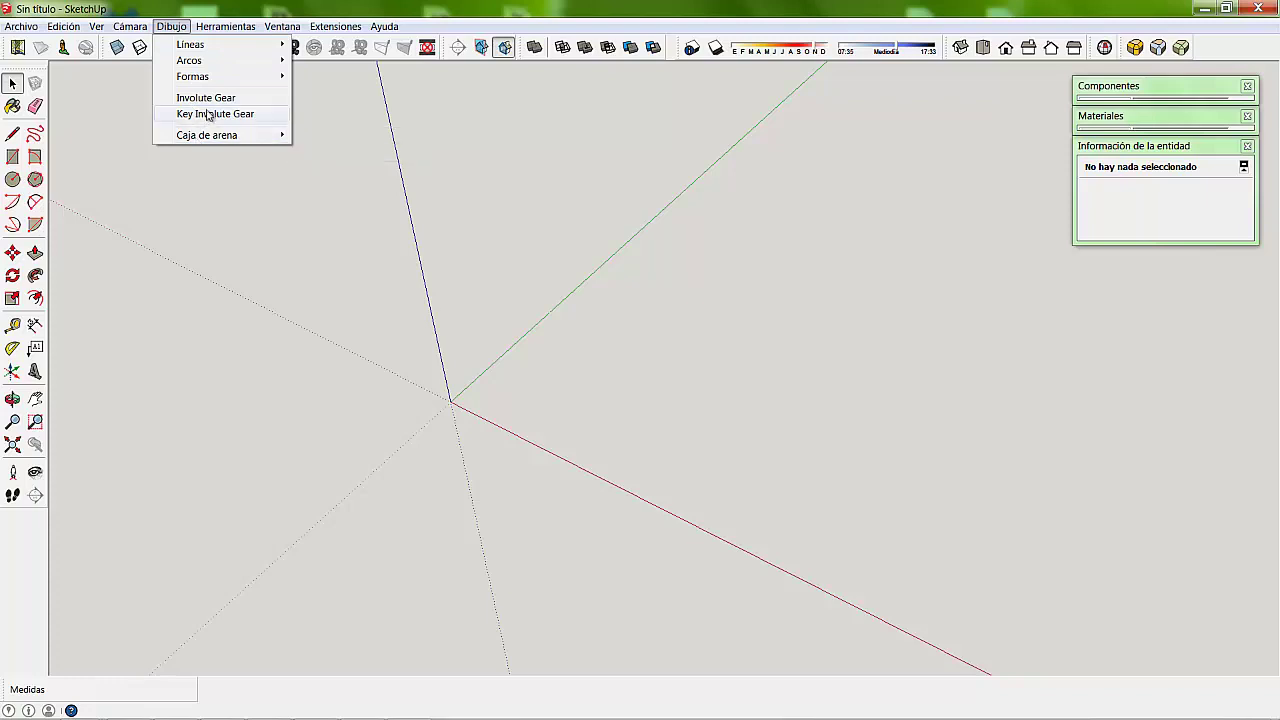
{"action": "mouse_move", "coordinate": [384, 26]}
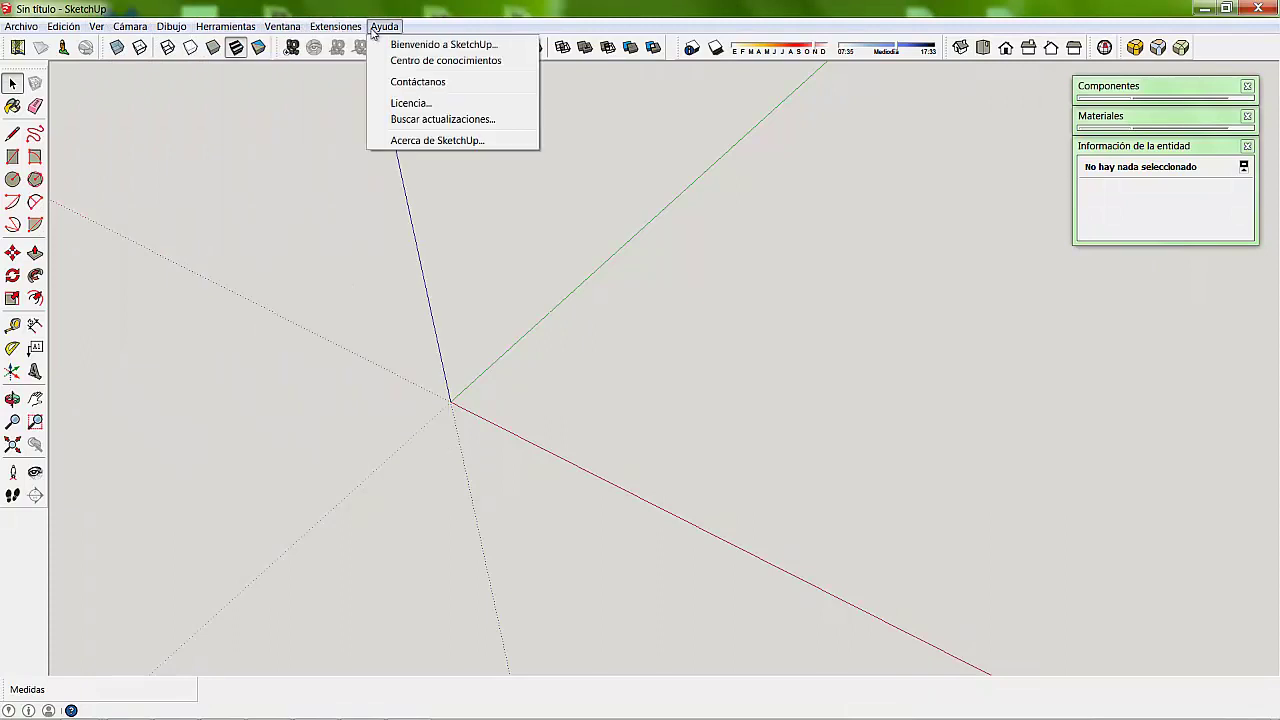
Step: Uncheck 3skeng Engineering 2018 in Preferencias > Extensiones and accept the warning
{"action": "left_click", "coordinate": [430, 380]}
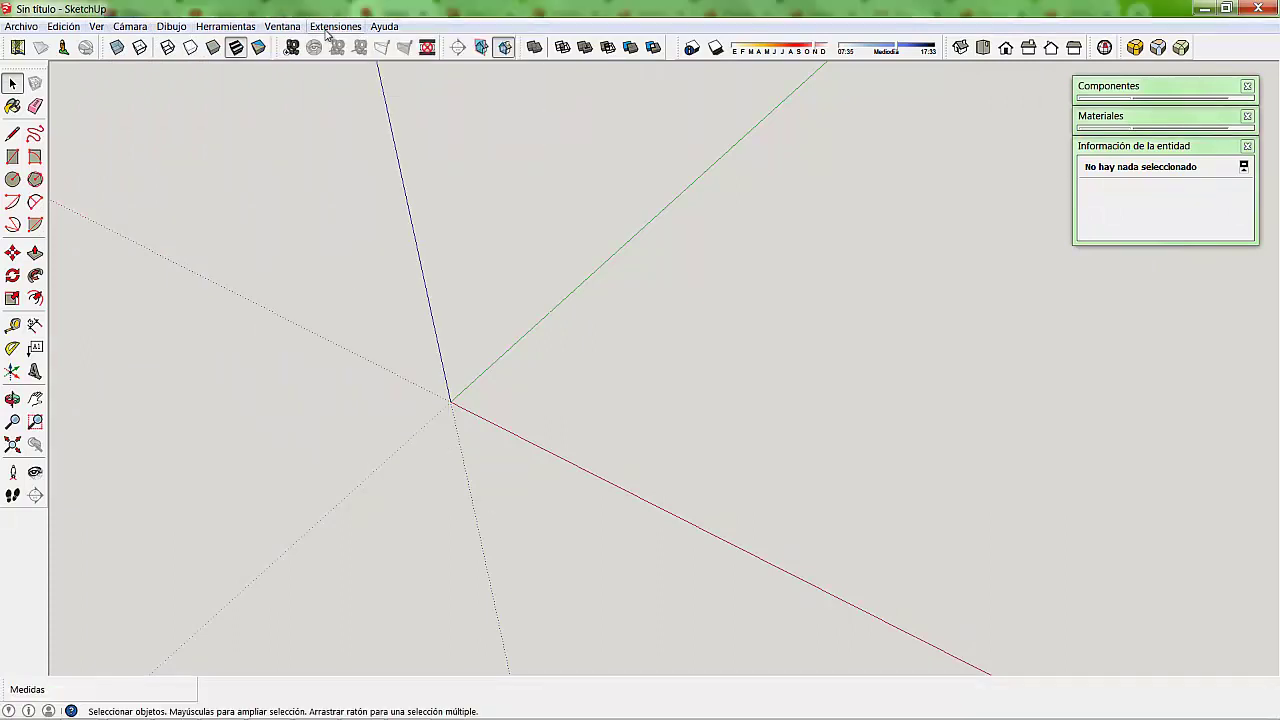
{"action": "left_click", "coordinate": [328, 28]}
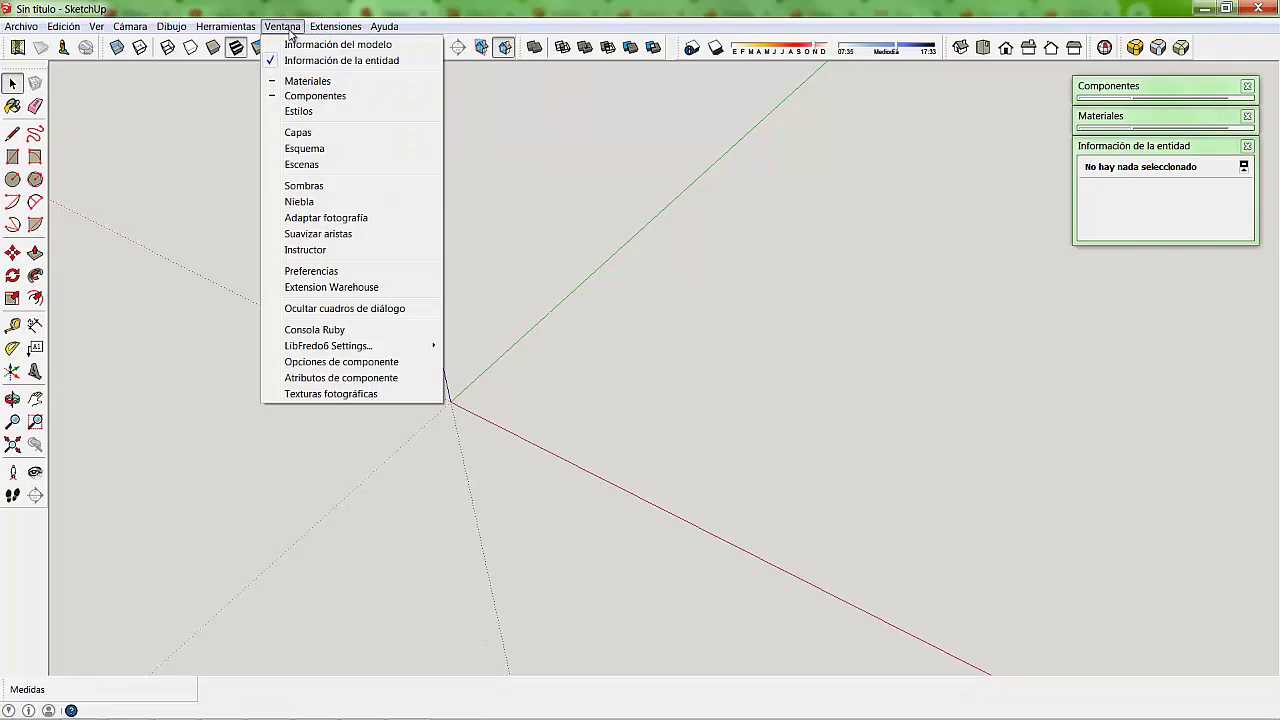
{"action": "left_click", "coordinate": [300, 271]}
{"action": "left_click", "coordinate": [520, 224]}
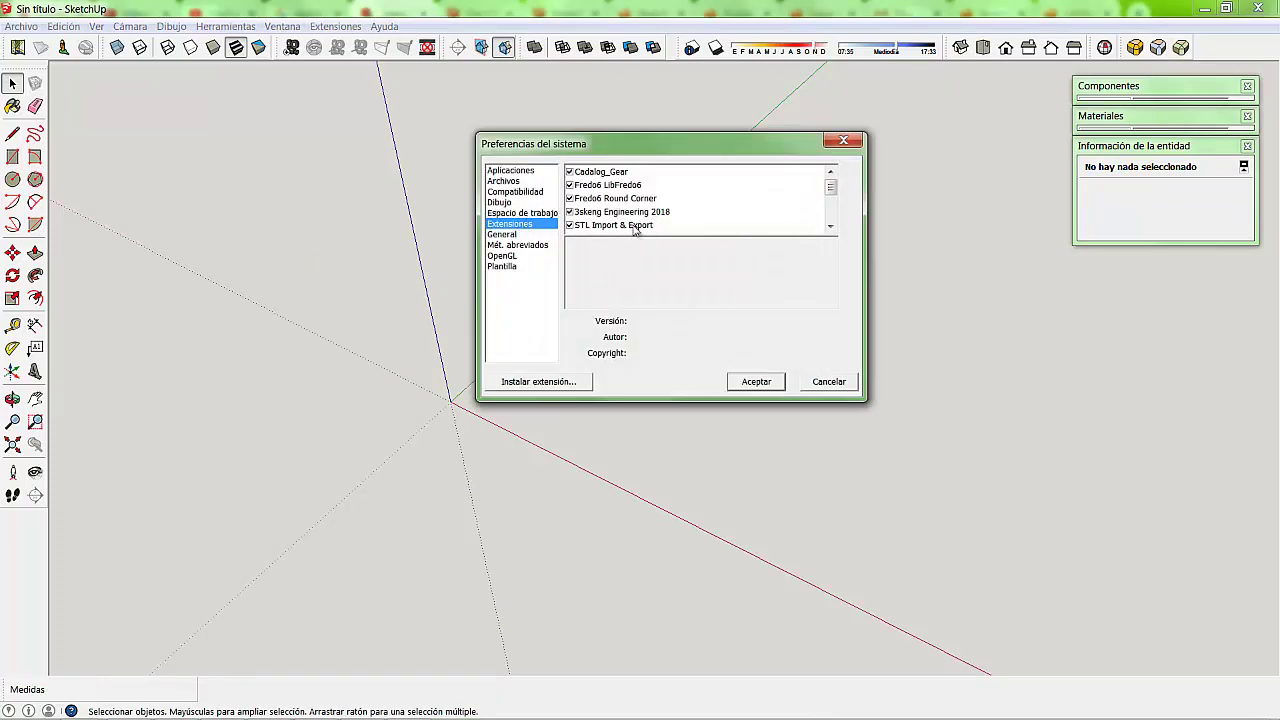
{"action": "left_click", "coordinate": [597, 215]}
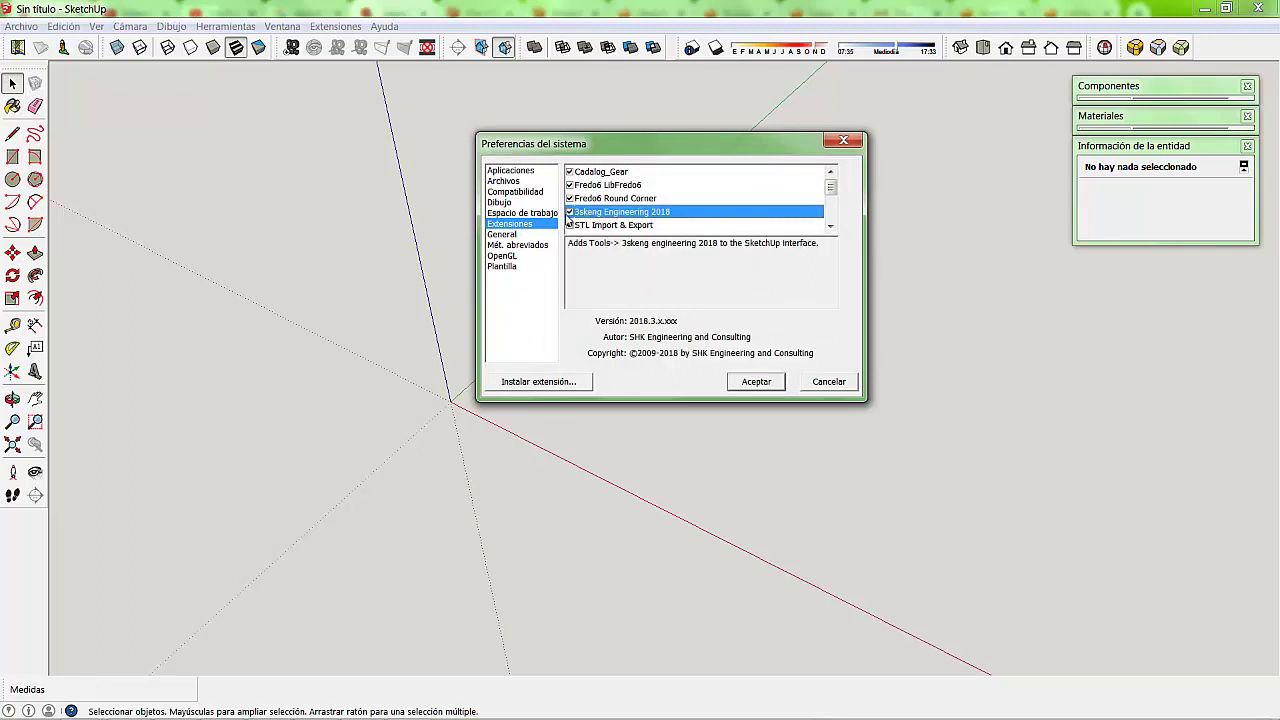
{"action": "left_click", "coordinate": [570, 213]}
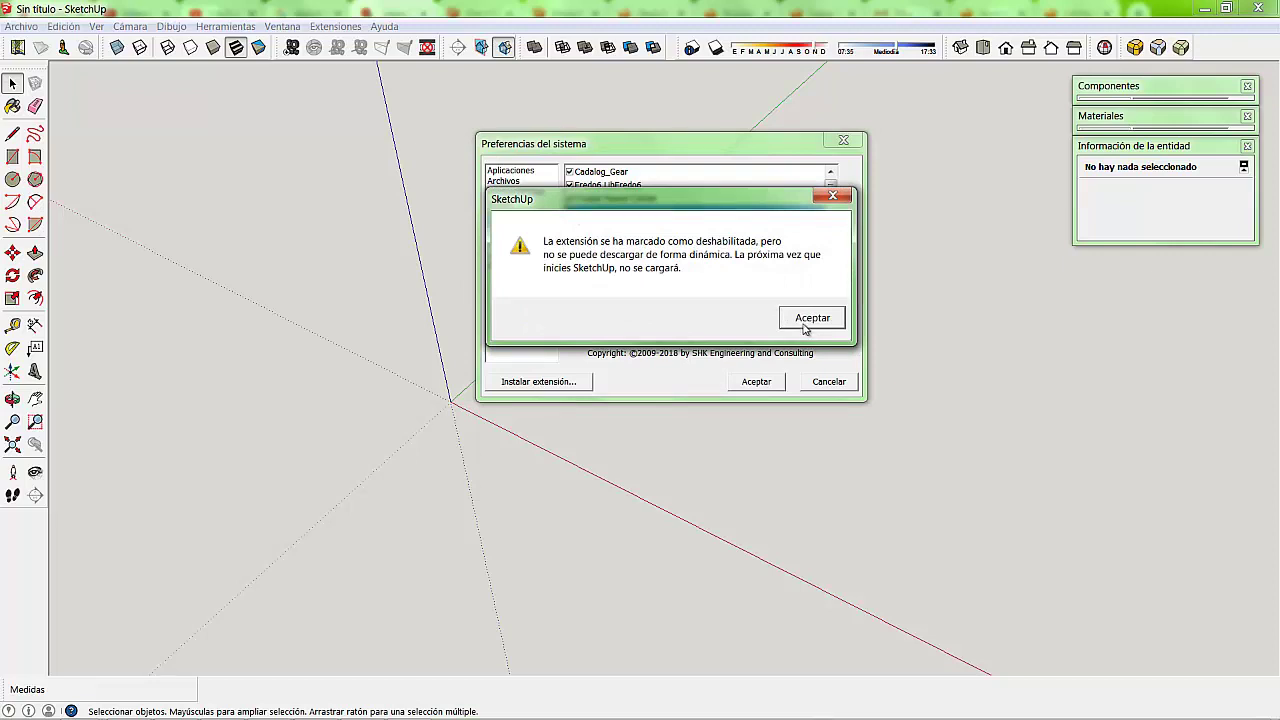
{"action": "left_click", "coordinate": [806, 322]}
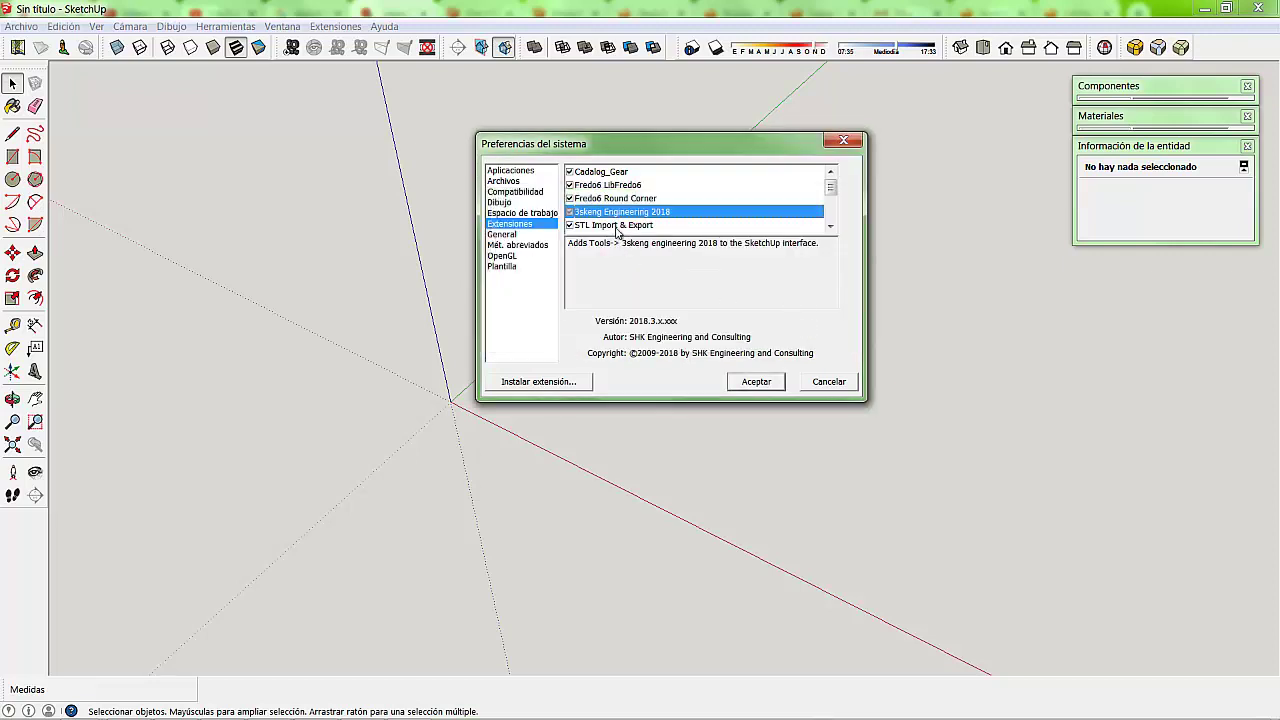
{"action": "left_click", "coordinate": [766, 384]}
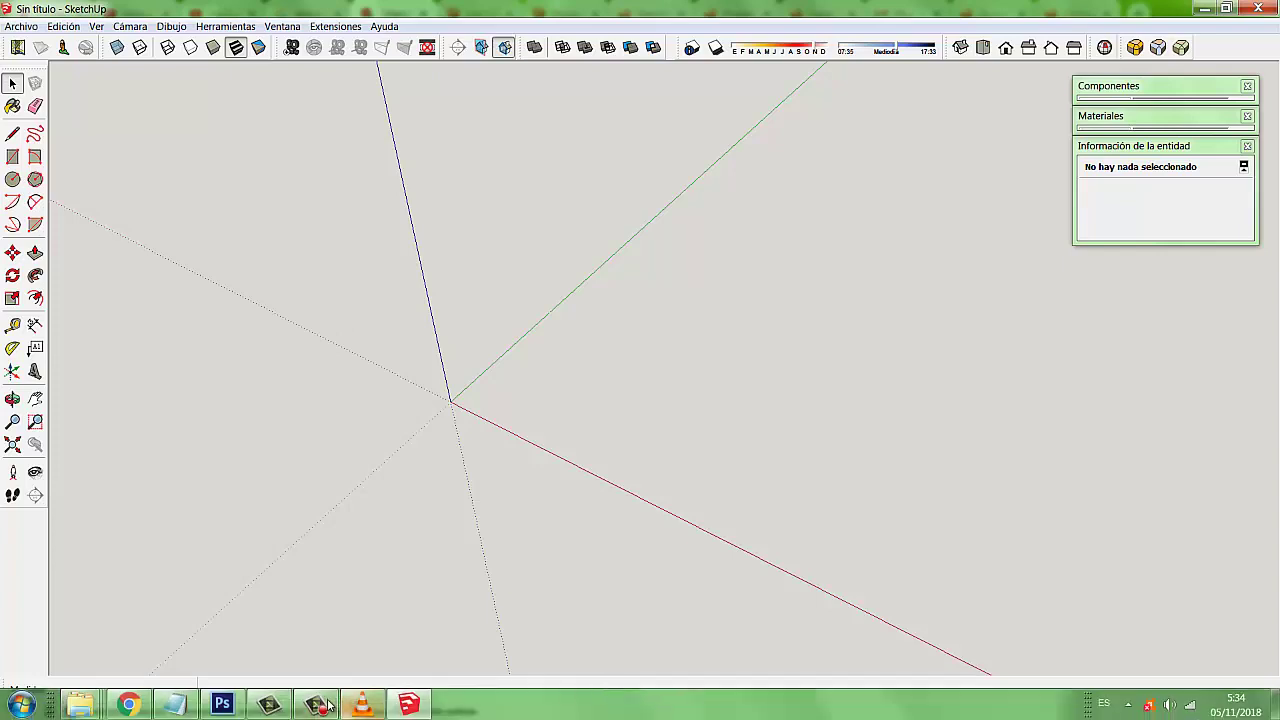
{"action": "left_click", "coordinate": [330, 705]}
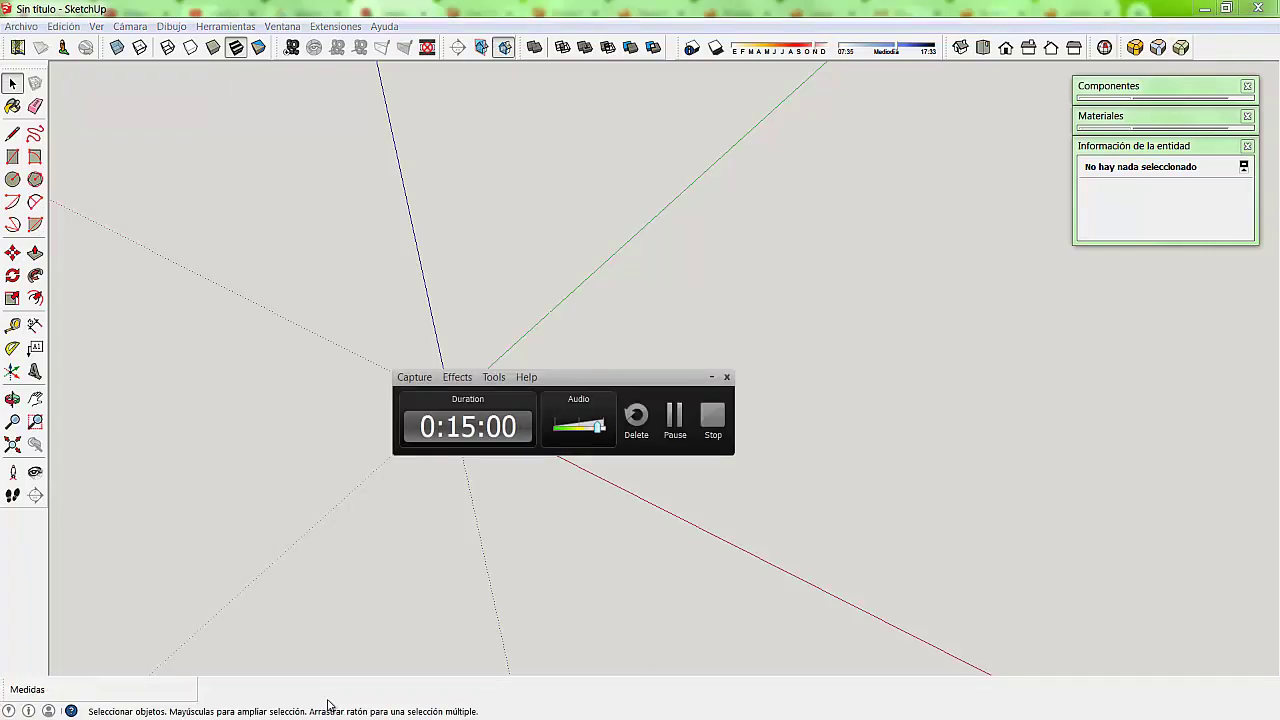
Step: Draw a rectangle starting at the axis origin
{"action": "left_click", "coordinate": [711, 377]}
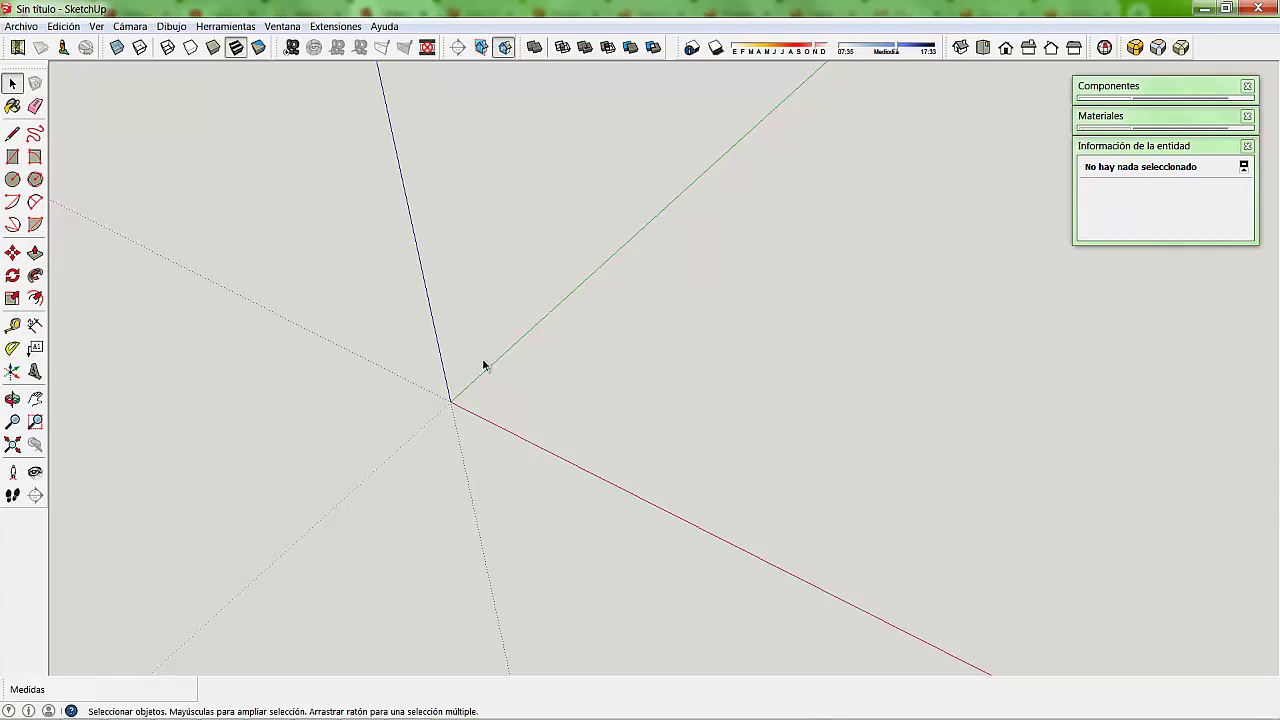
{"action": "left_click", "coordinate": [14, 158]}
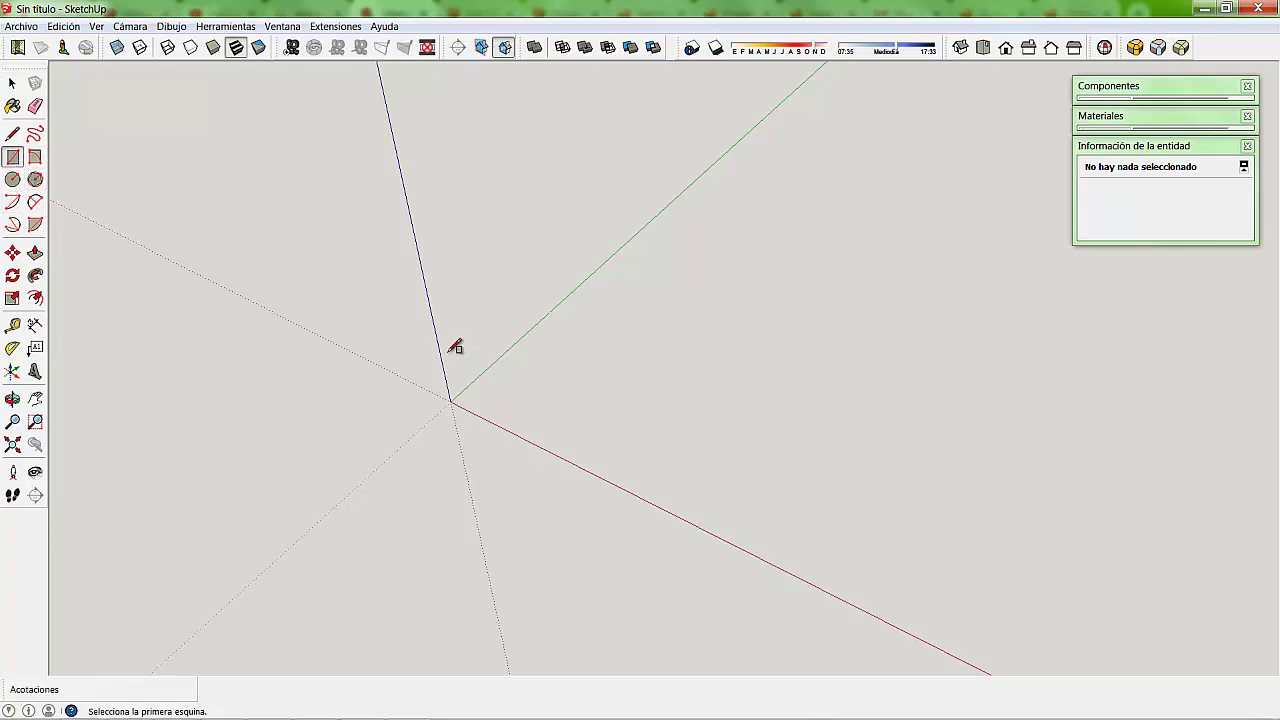
{"action": "left_click", "coordinate": [450, 402]}
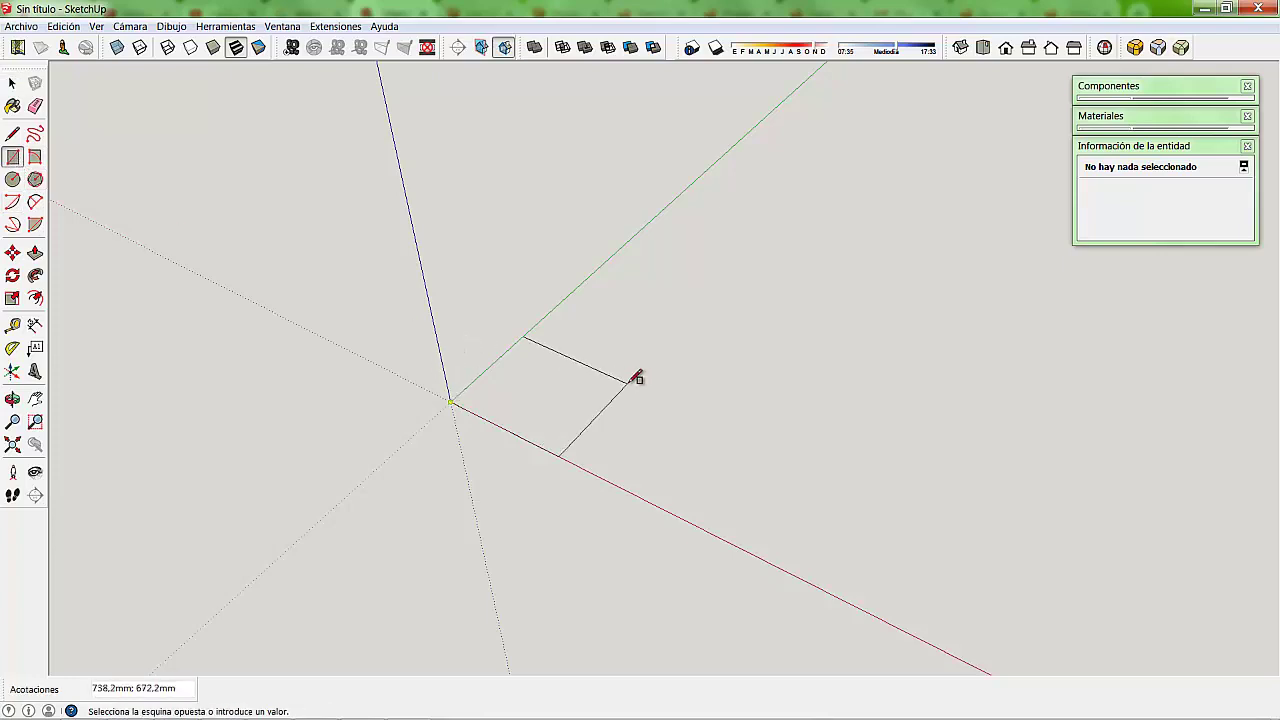
{"action": "left_click", "coordinate": [628, 383]}
{"action": "left_click", "coordinate": [12, 83]}
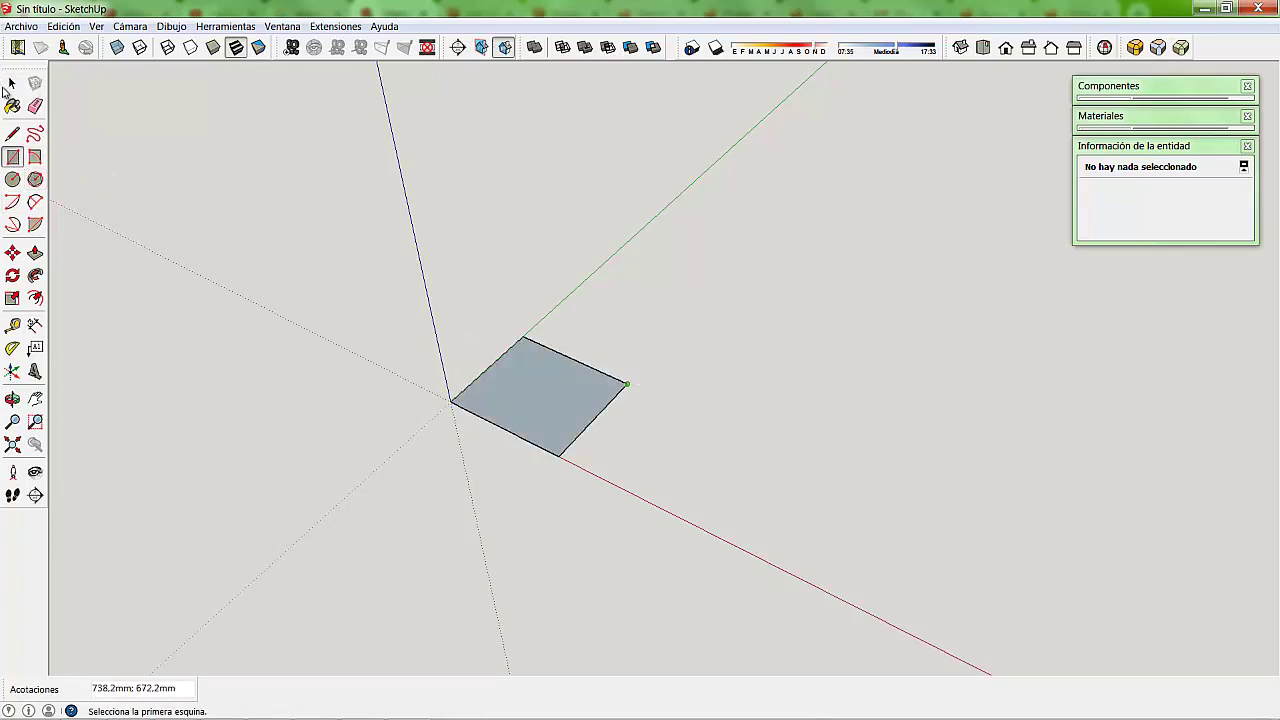
Step: Push/pull the rectangle up about 1004,6 mm into a box
{"action": "left_click", "coordinate": [526, 385]}
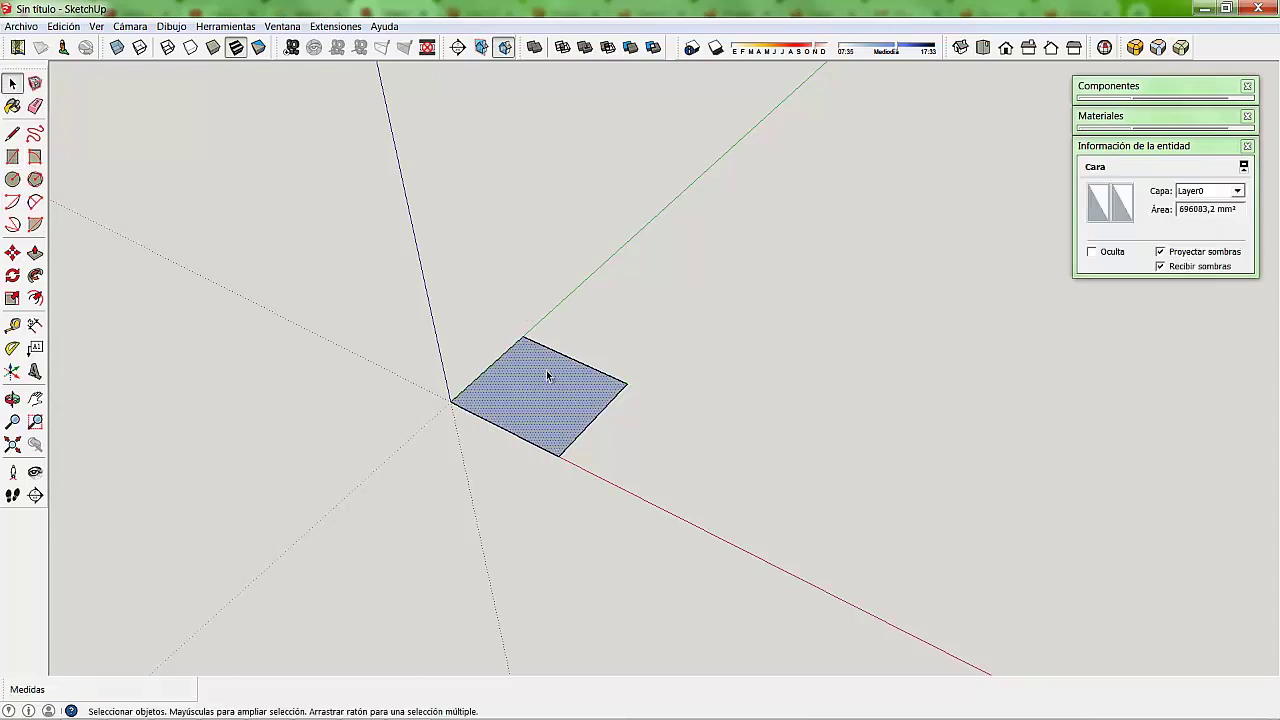
{"action": "left_click", "coordinate": [35, 252]}
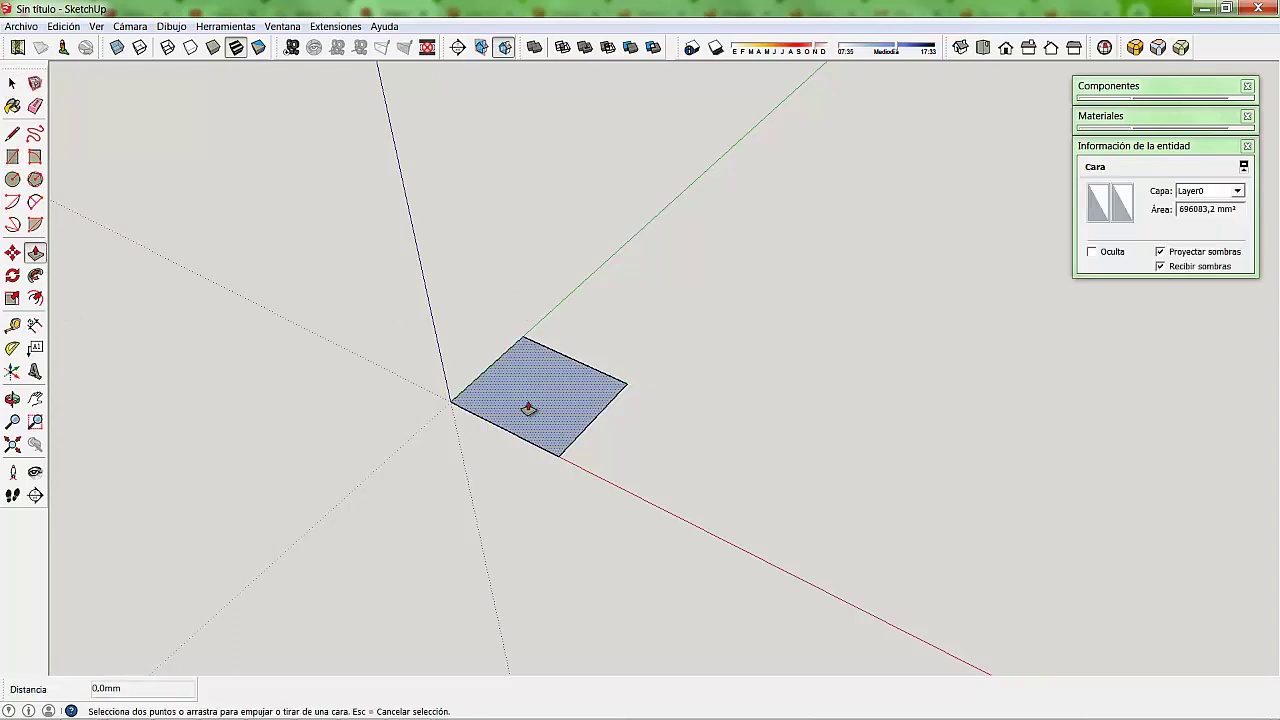
{"action": "left_click_drag", "start_coordinate": [539, 397], "coordinate": [509, 290]}
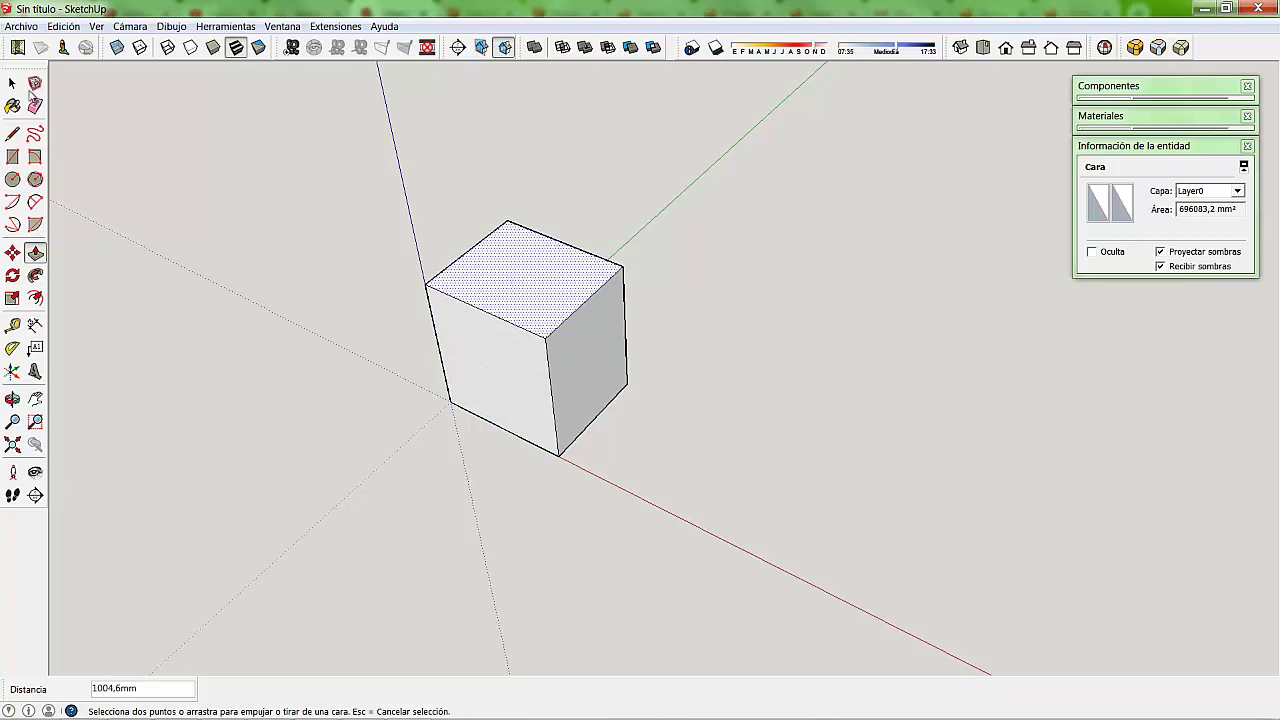
{"action": "left_click", "coordinate": [12, 84]}
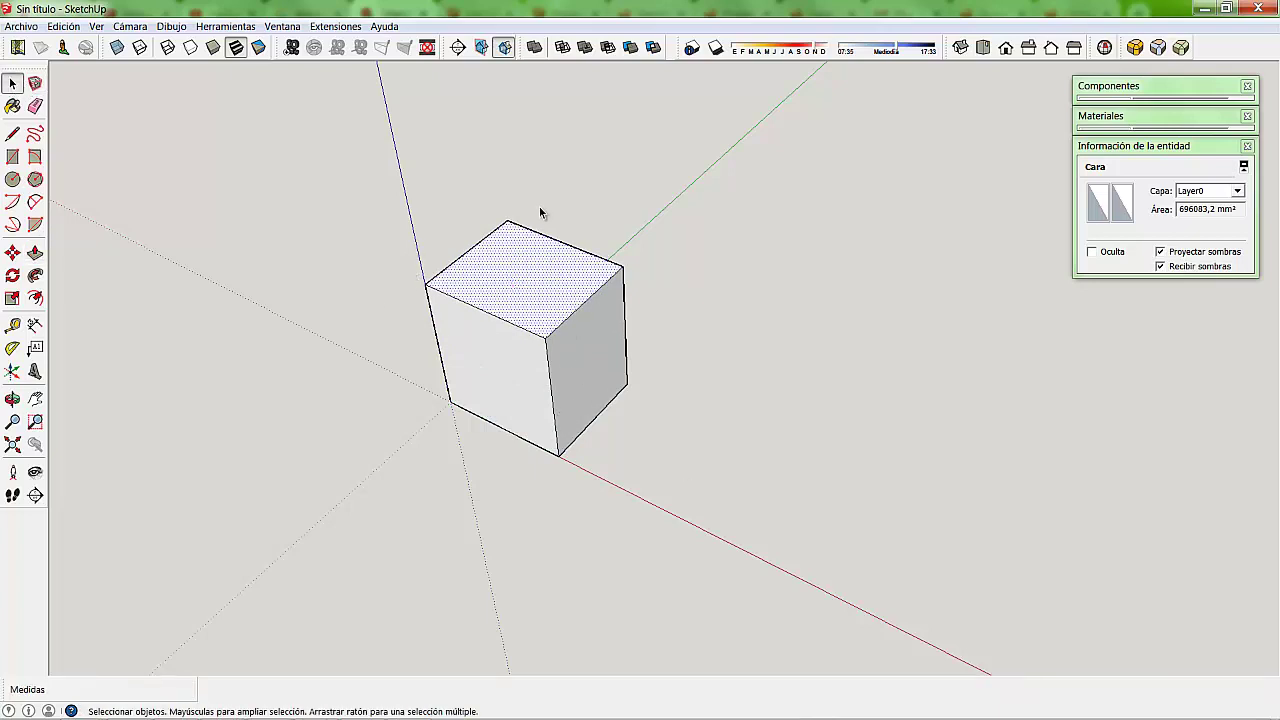
Step: Select the whole cube and set RoundCorner to round every edge with 6 segments
{"action": "triple_click", "coordinate": [532, 299]}
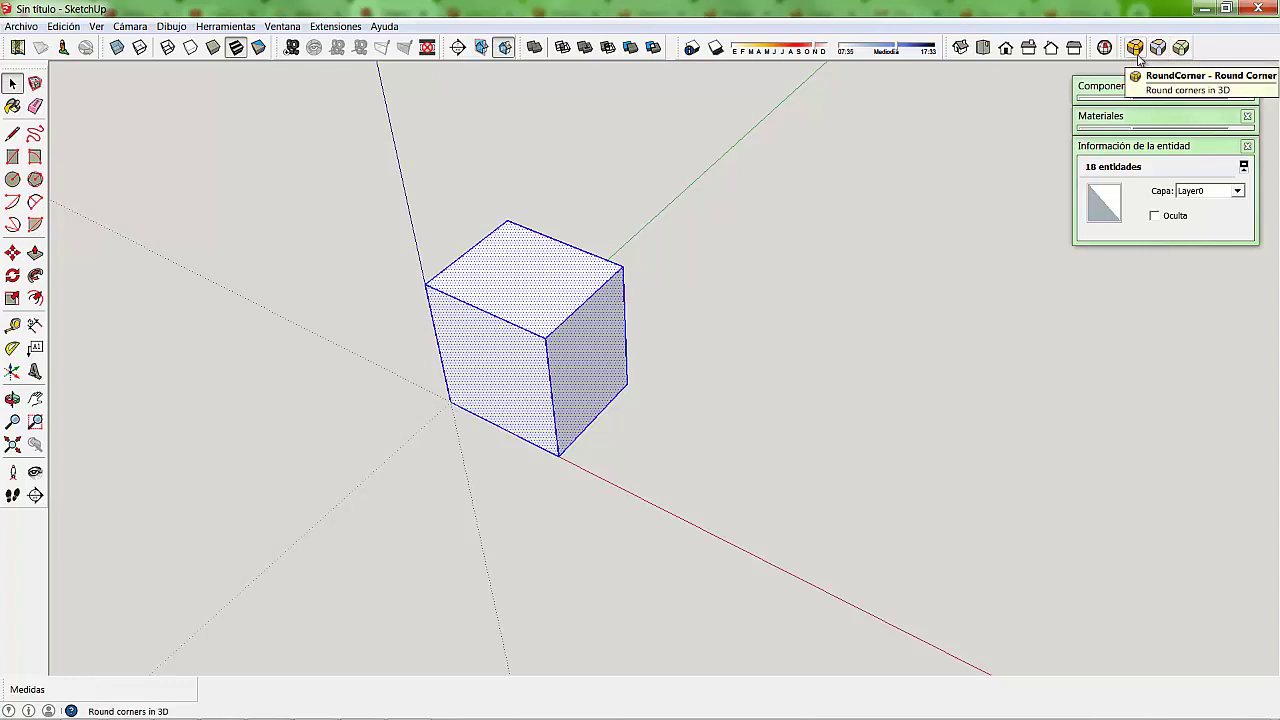
{"action": "left_click", "coordinate": [1137, 56]}
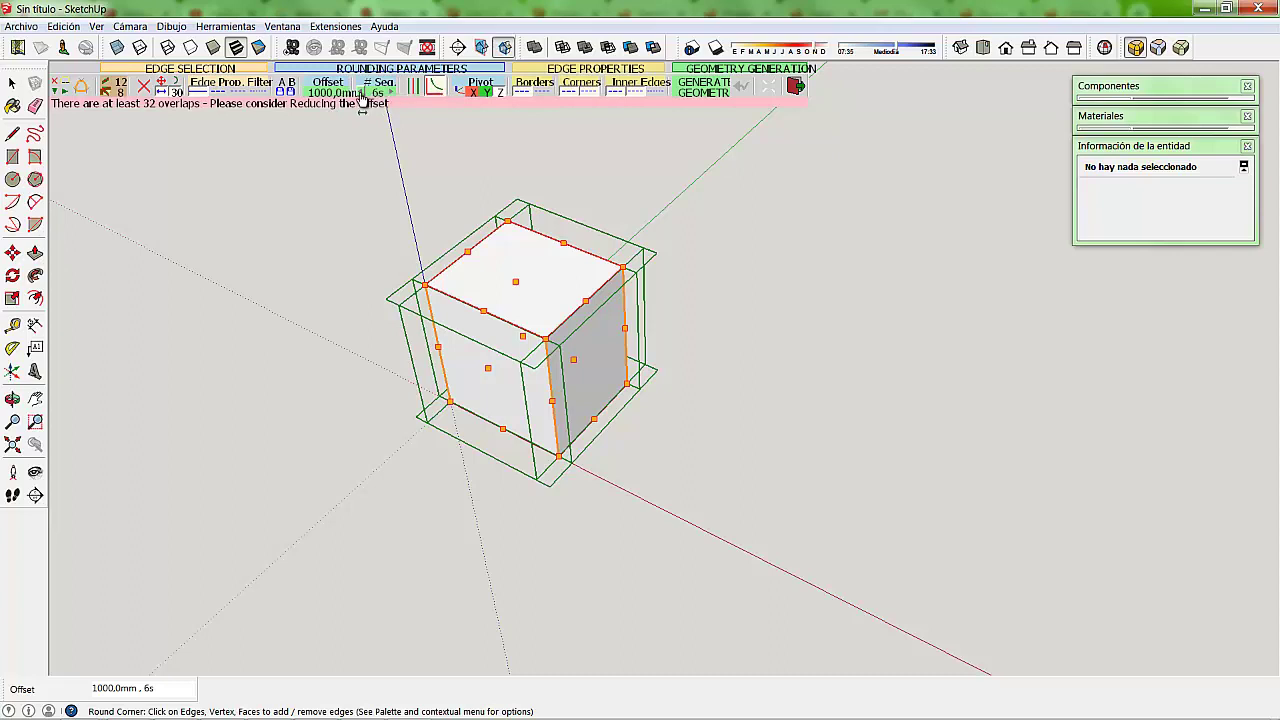
{"action": "scroll", "coordinate": [362, 96], "scroll_direction": "down", "scroll_amount": 1}
{"action": "scroll", "coordinate": [363, 99], "scroll_direction": "down", "scroll_amount": 1}
{"action": "scroll", "coordinate": [363, 97], "scroll_direction": "down", "scroll_amount": 2}
{"action": "left_click", "coordinate": [391, 93]}
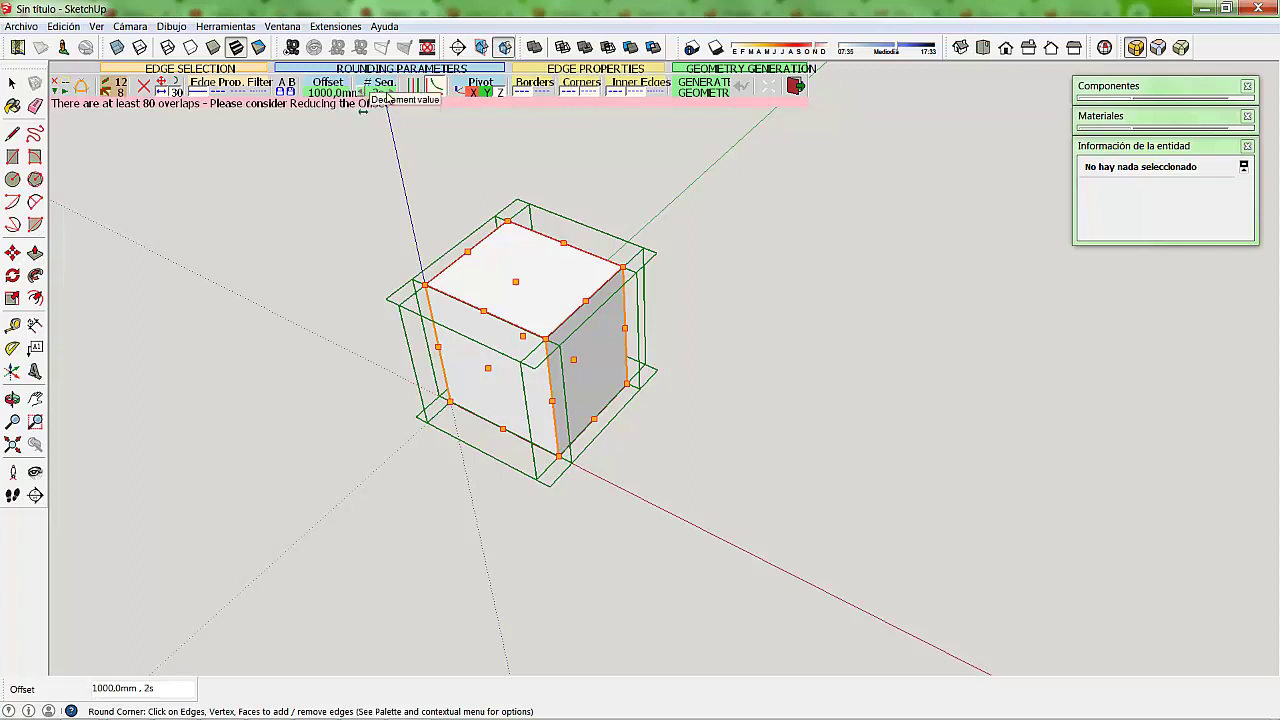
{"action": "left_click", "coordinate": [391, 93]}
{"action": "left_click", "coordinate": [391, 93]}
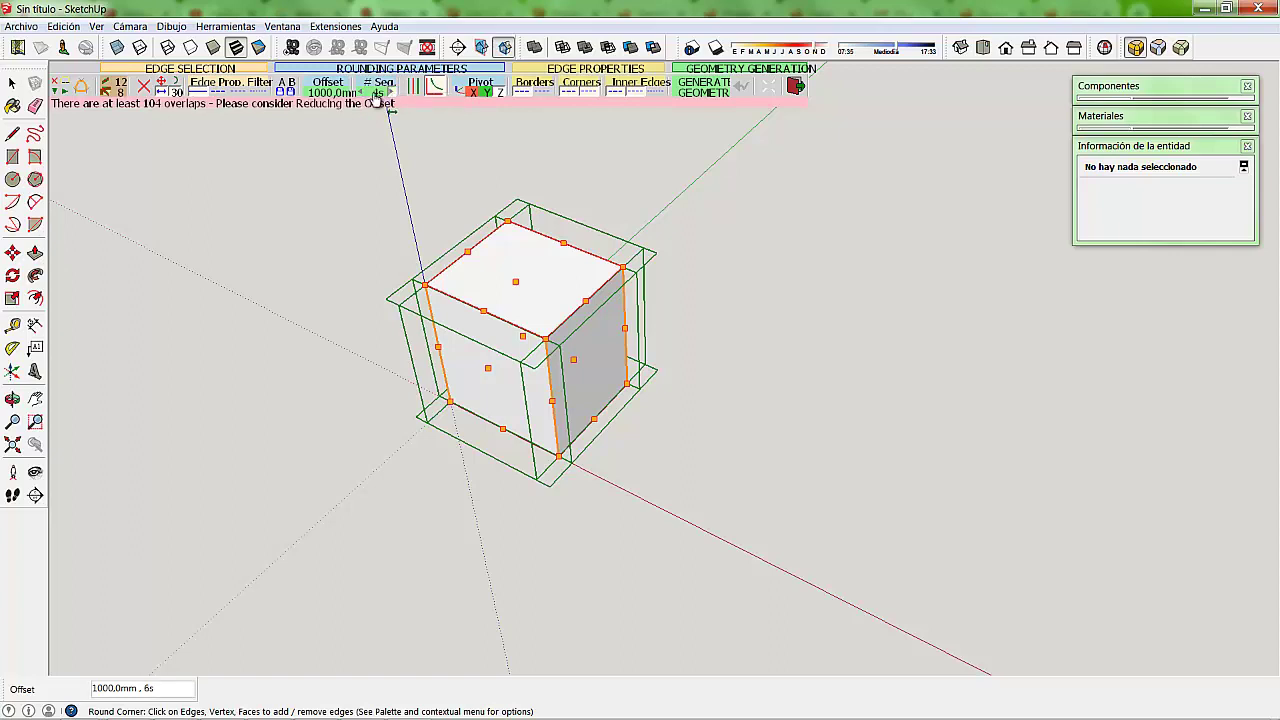
{"action": "left_click", "coordinate": [391, 93]}
{"action": "left_click", "coordinate": [326, 96]}
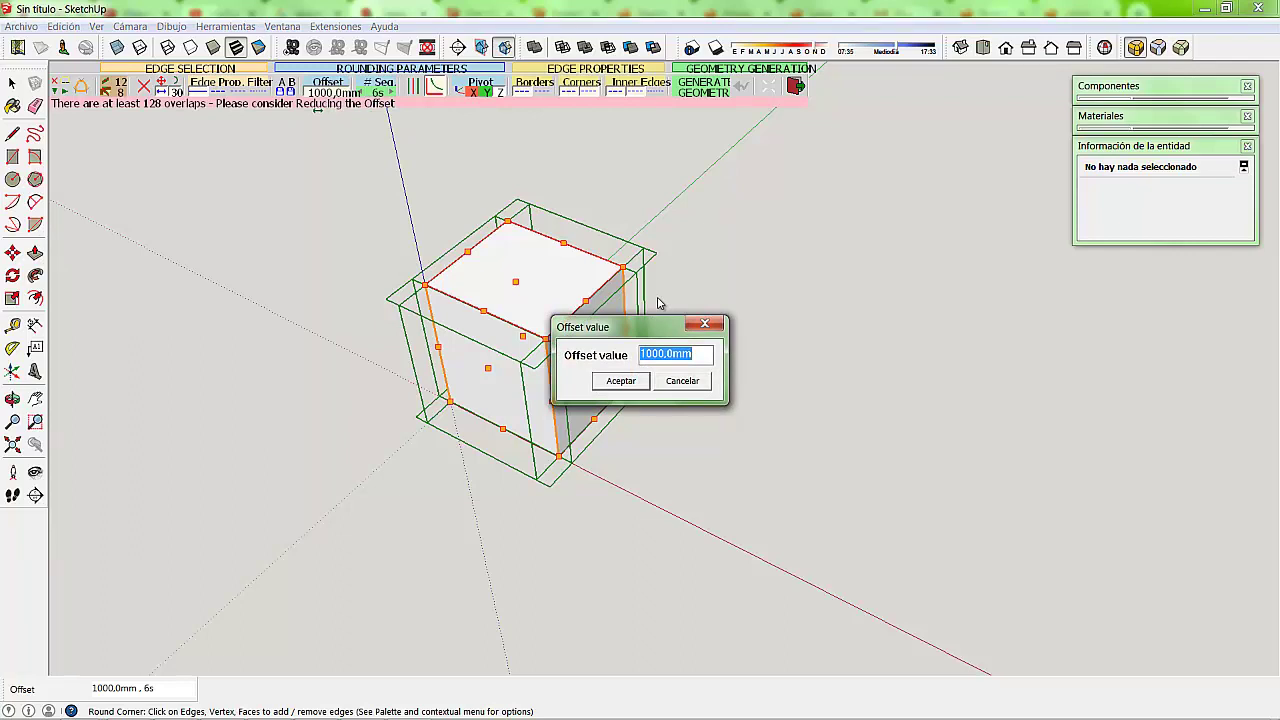
Step: Set the RoundCorner offset to 50 mm and apply it to all the cube's edges
{"action": "type", "text": "2"}
{"action": "key", "text": "Return"}
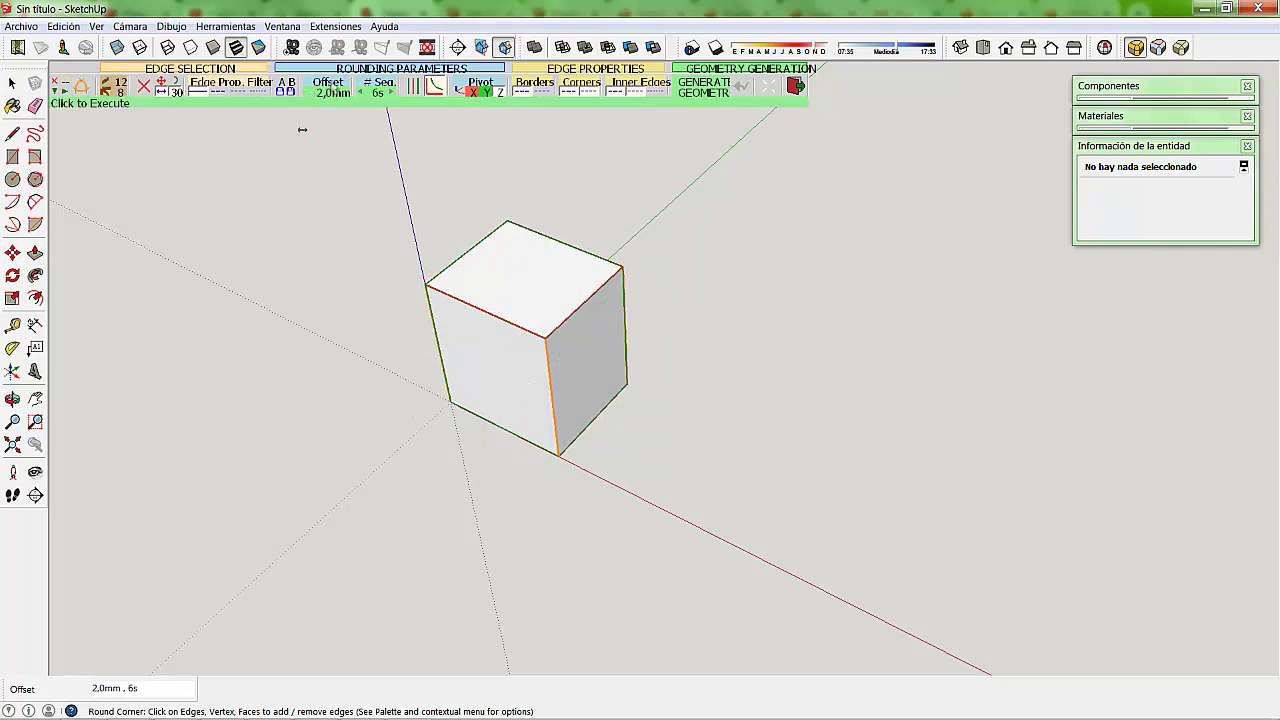
{"action": "left_click", "coordinate": [329, 97]}
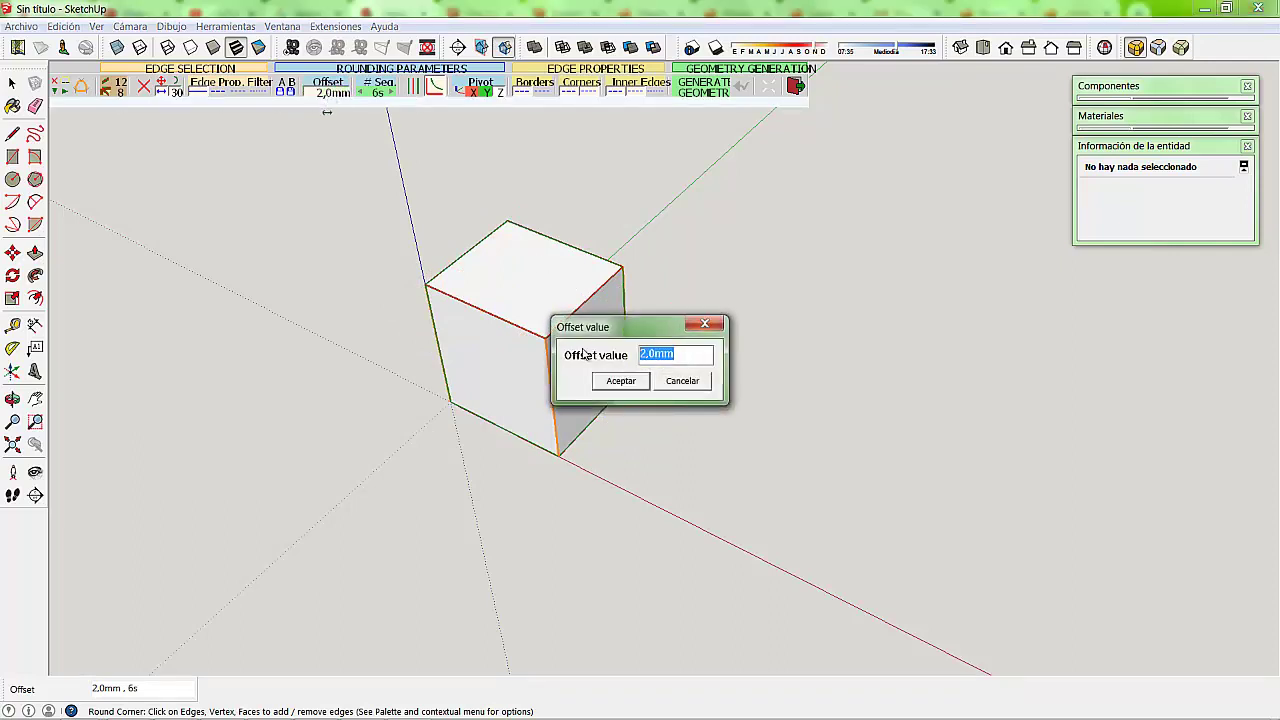
{"action": "type", "text": "50"}
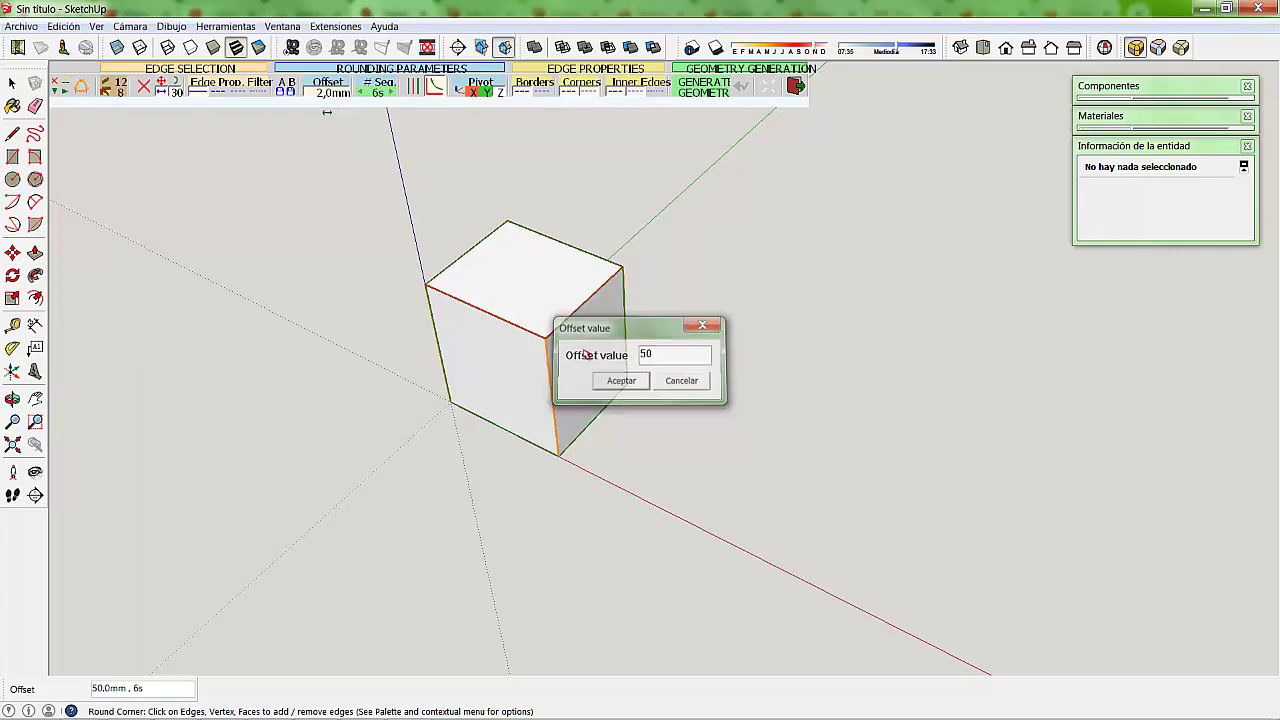
{"action": "key", "text": "Return"}
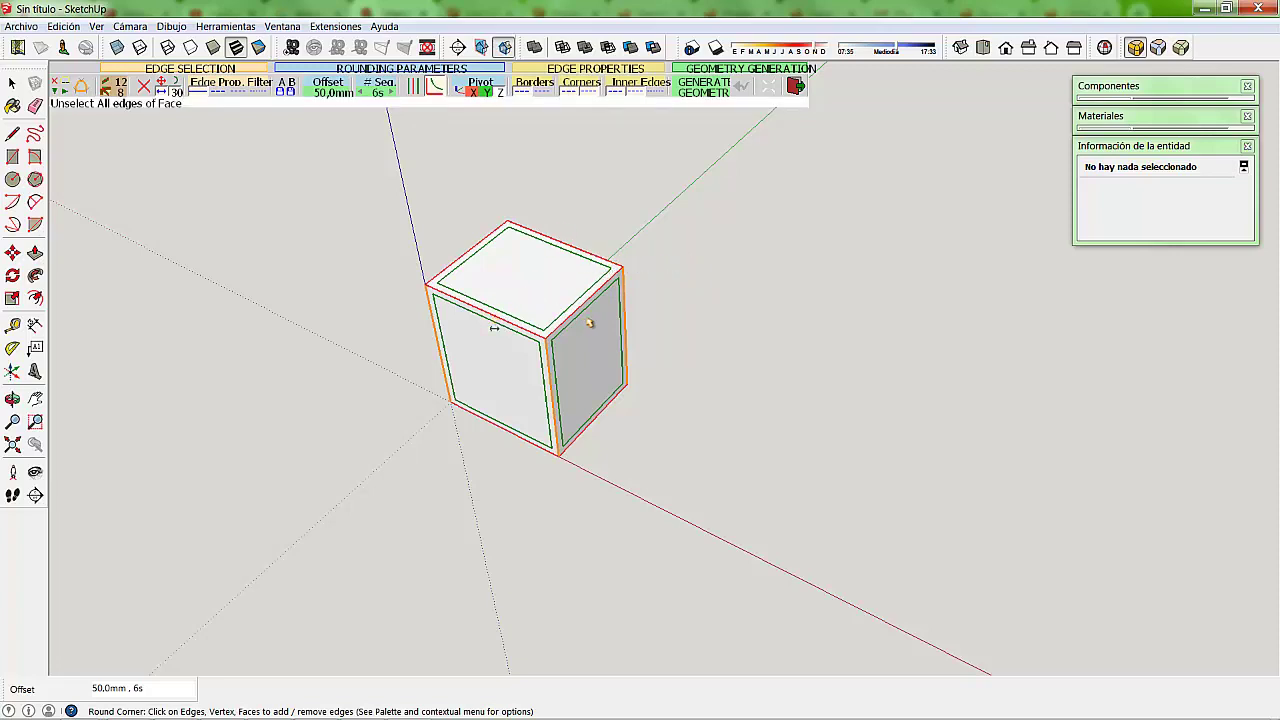
{"action": "left_click", "coordinate": [662, 250]}
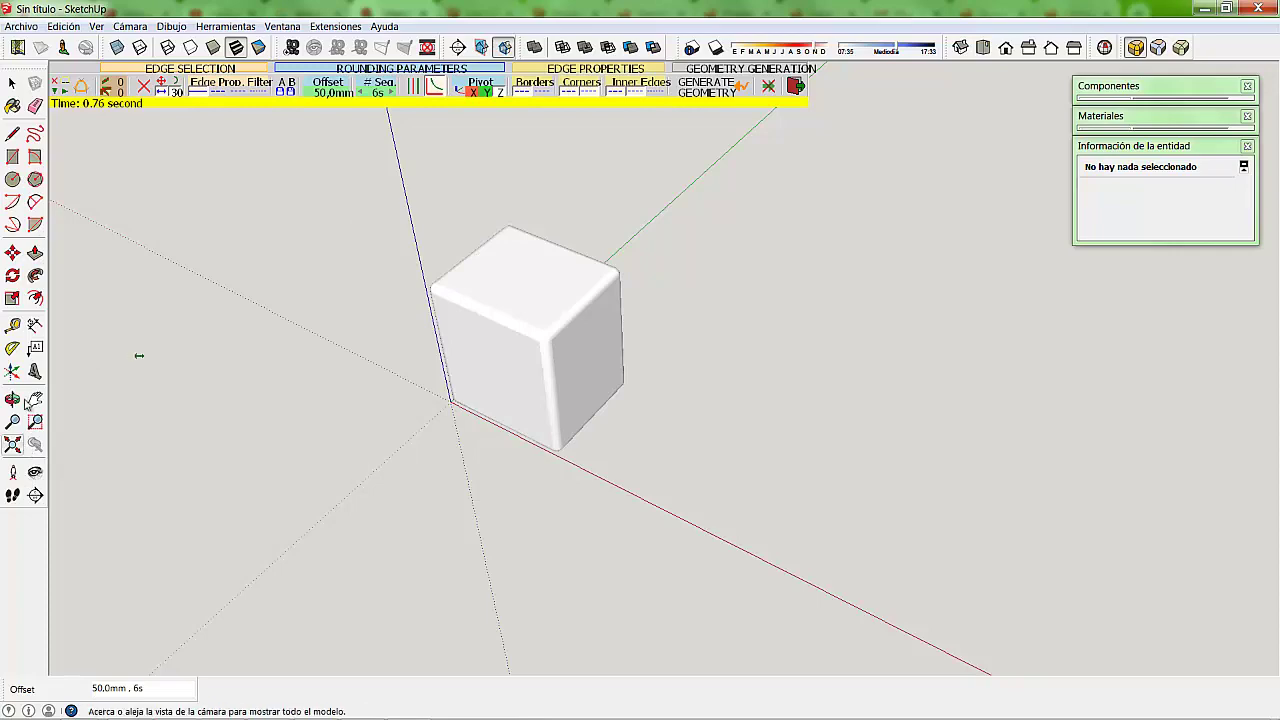
Step: Orbit and zoom around the rounded cube to inspect it, then return to selecting
{"action": "left_click", "coordinate": [13, 399]}
{"action": "mouse_move", "coordinate": [500, 366]}
{"action": "left_mouse_down"}
{"action": "mouse_move", "coordinate": [671, 243]}
{"action": "mouse_move", "coordinate": [929, 123]}
{"action": "mouse_move", "coordinate": [1122, 129]}
{"action": "mouse_move", "coordinate": [757, 277]}
{"action": "mouse_move", "coordinate": [589, 289]}
{"action": "mouse_move", "coordinate": [626, 217]}
{"action": "mouse_move", "coordinate": [580, 289]}
{"action": "mouse_move", "coordinate": [874, 206]}
{"action": "mouse_move", "coordinate": [912, 310]}
{"action": "mouse_move", "coordinate": [514, 380]}
{"action": "mouse_move", "coordinate": [317, 391]}
{"action": "mouse_move", "coordinate": [271, 263]}
{"action": "mouse_move", "coordinate": [388, 182]}
{"action": "mouse_move", "coordinate": [580, 371]}
{"action": "mouse_move", "coordinate": [600, 371]}
{"action": "left_mouse_up"}
{"action": "scroll", "coordinate": [586, 320], "scroll_direction": "up", "scroll_amount": 2}
{"action": "scroll", "coordinate": [601, 321], "scroll_direction": "up", "scroll_amount": 4}
{"action": "scroll", "coordinate": [603, 357], "scroll_direction": "down", "scroll_amount": 3}
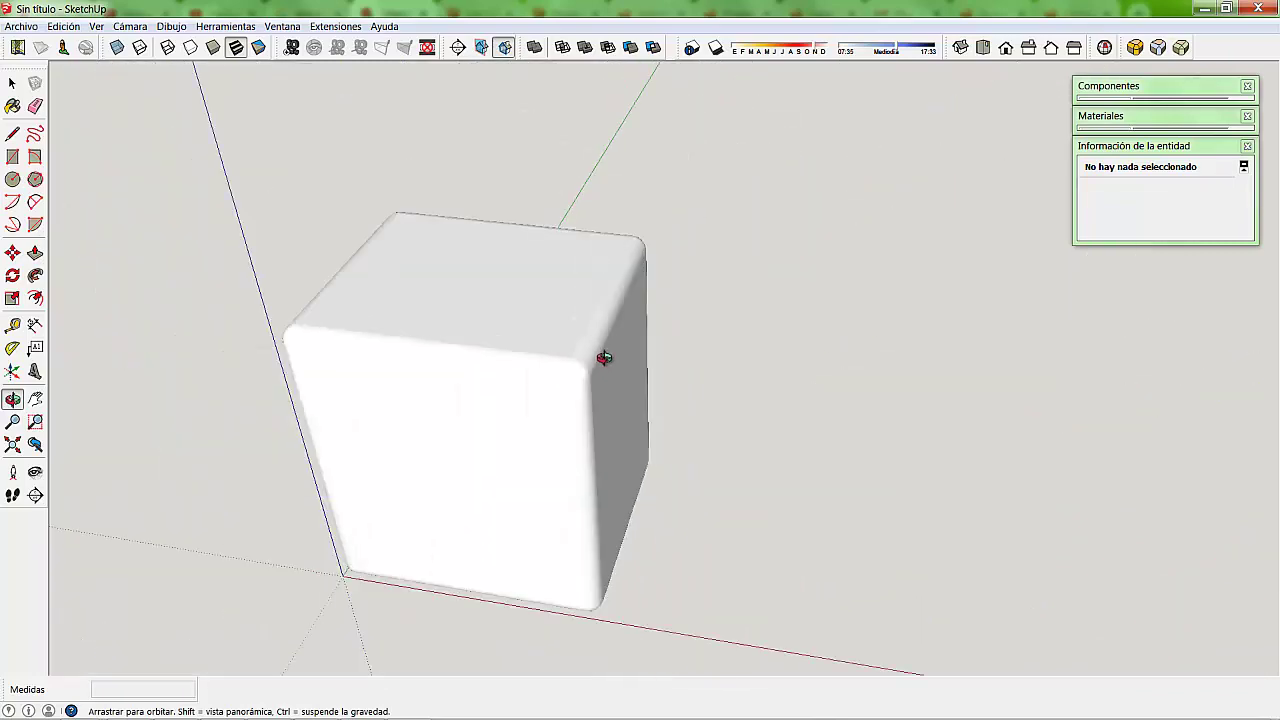
{"action": "scroll", "coordinate": [603, 357], "scroll_direction": "down", "scroll_amount": 2}
{"action": "mouse_move", "coordinate": [466, 379]}
{"action": "left_mouse_down"}
{"action": "mouse_move", "coordinate": [760, 254]}
{"action": "mouse_move", "coordinate": [794, 271]}
{"action": "left_mouse_up"}
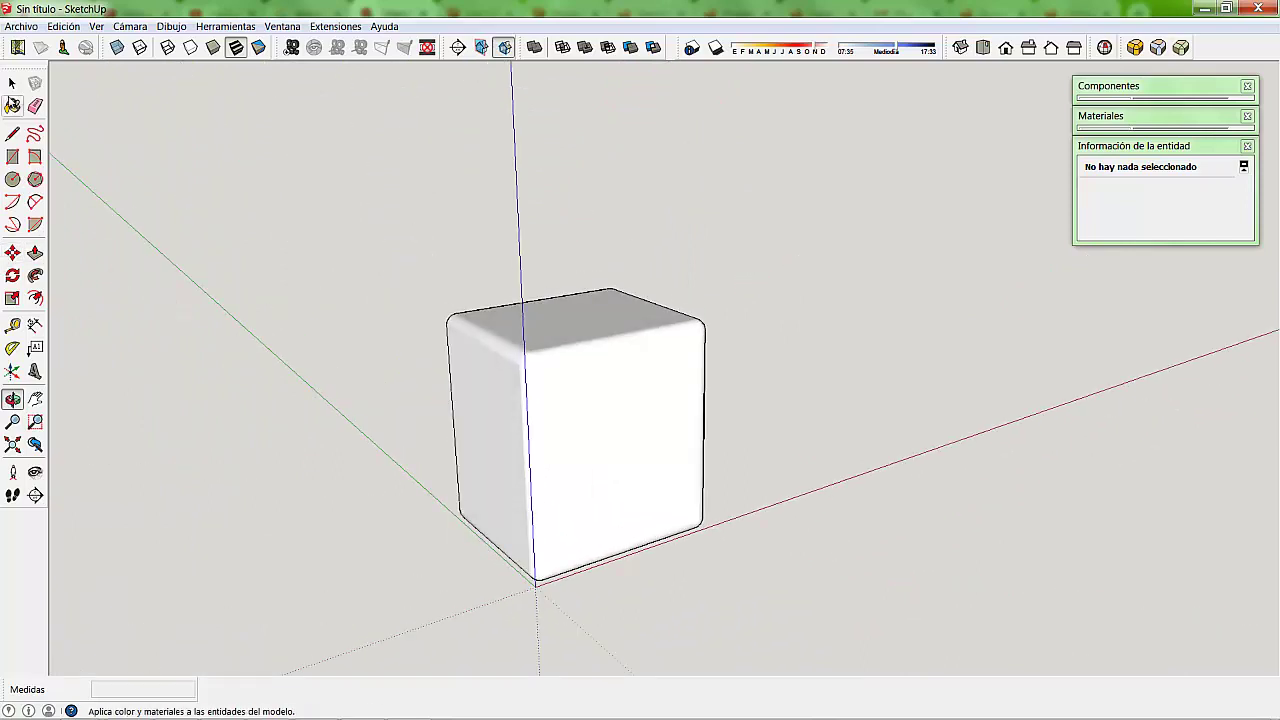
{"action": "left_click", "coordinate": [12, 83]}
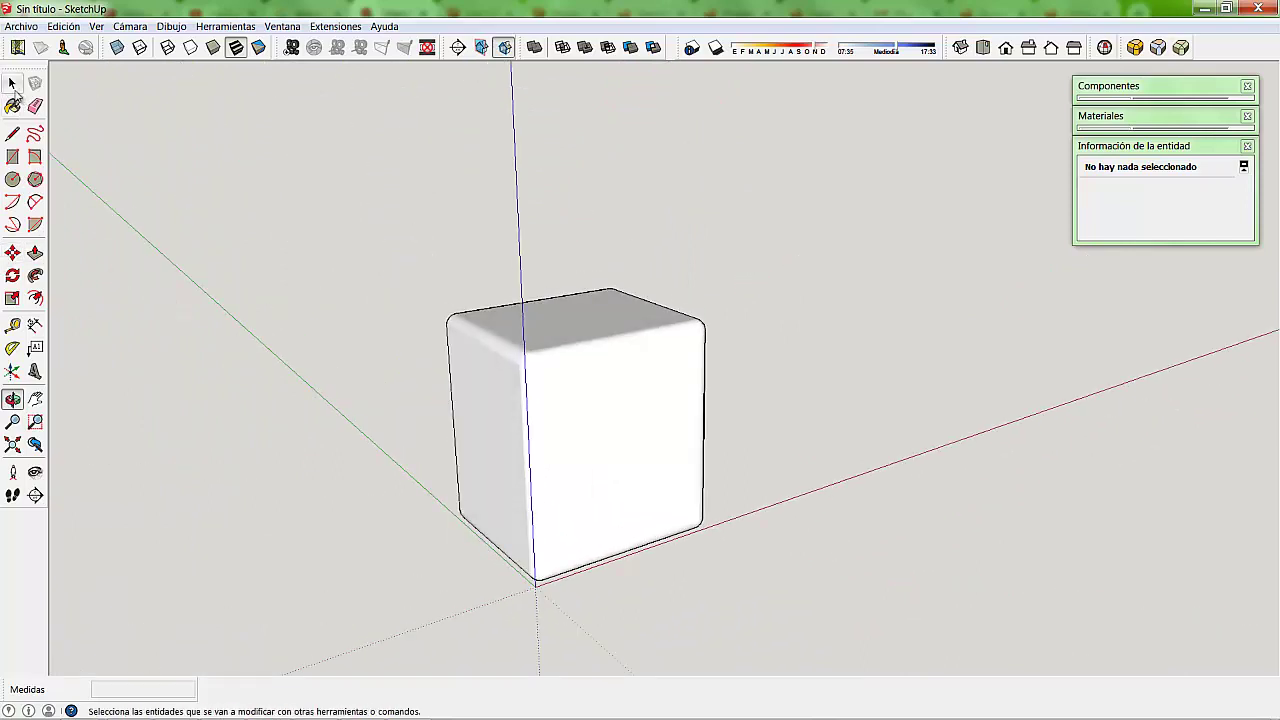
Step: Round only the cube's top front edge with a 100 mm offset and 6 segments
{"action": "left_click", "coordinate": [594, 343]}
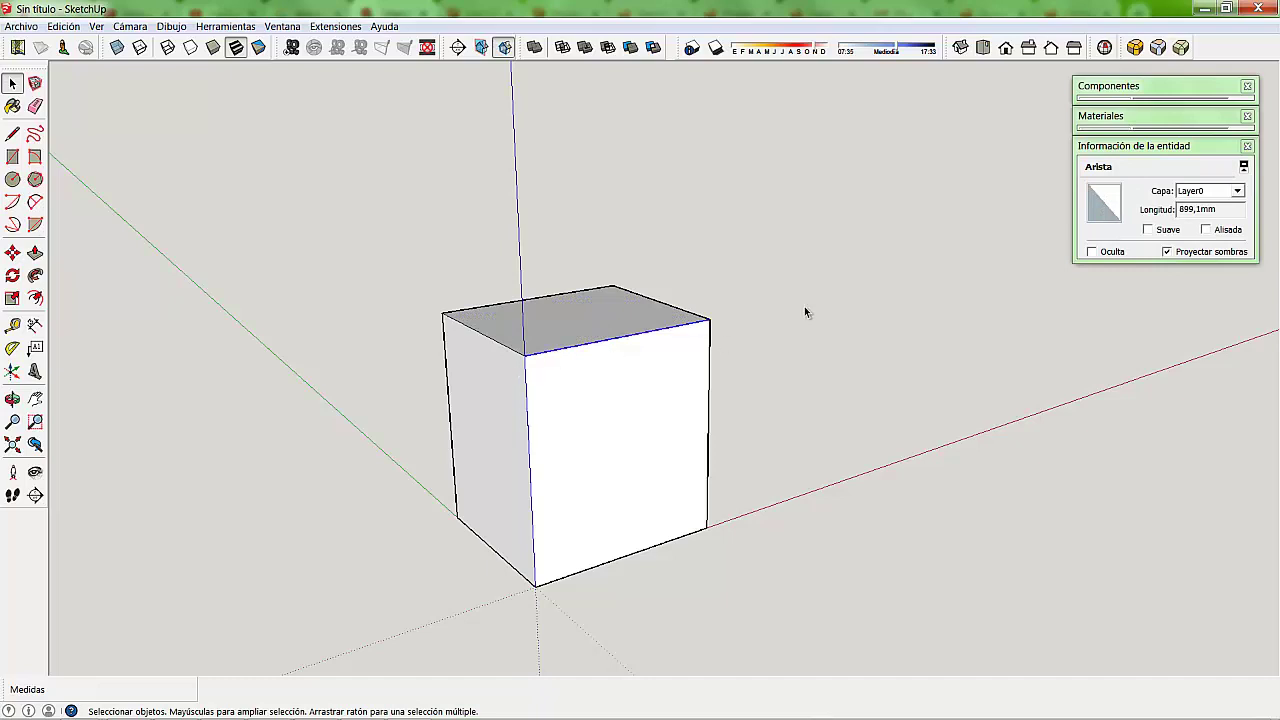
{"action": "left_click", "coordinate": [1135, 47]}
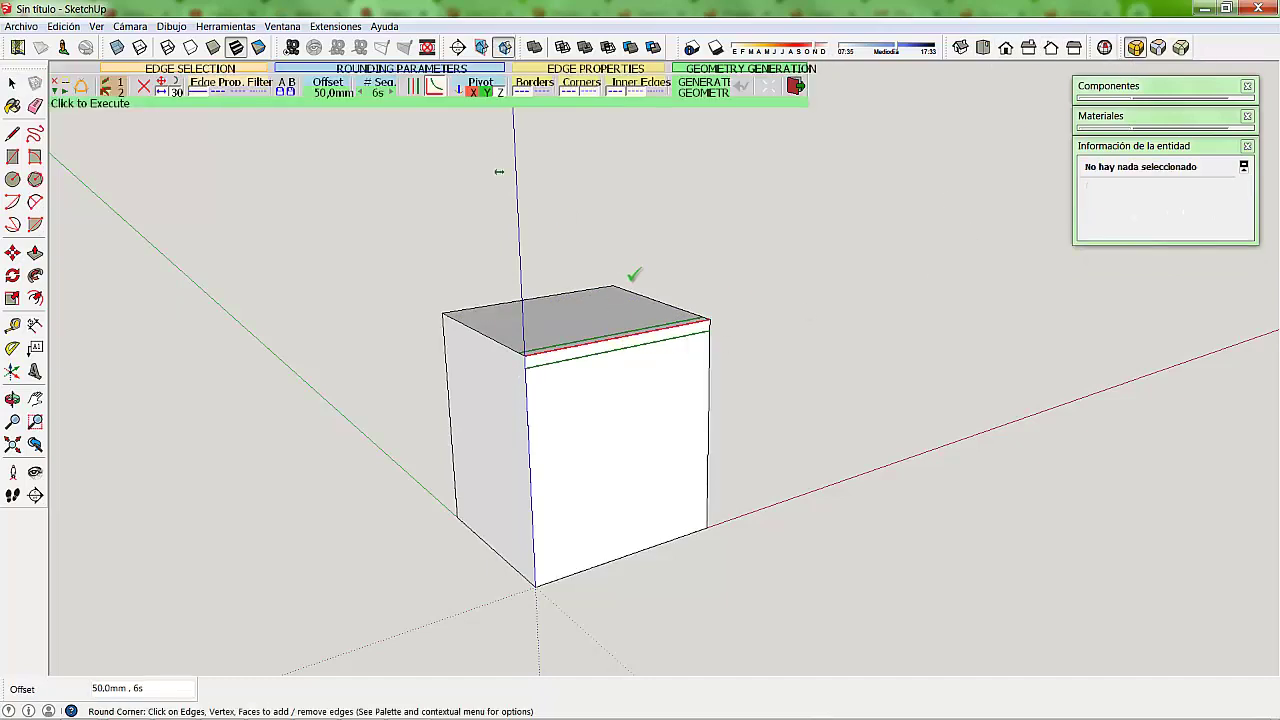
{"action": "left_click", "coordinate": [322, 92]}
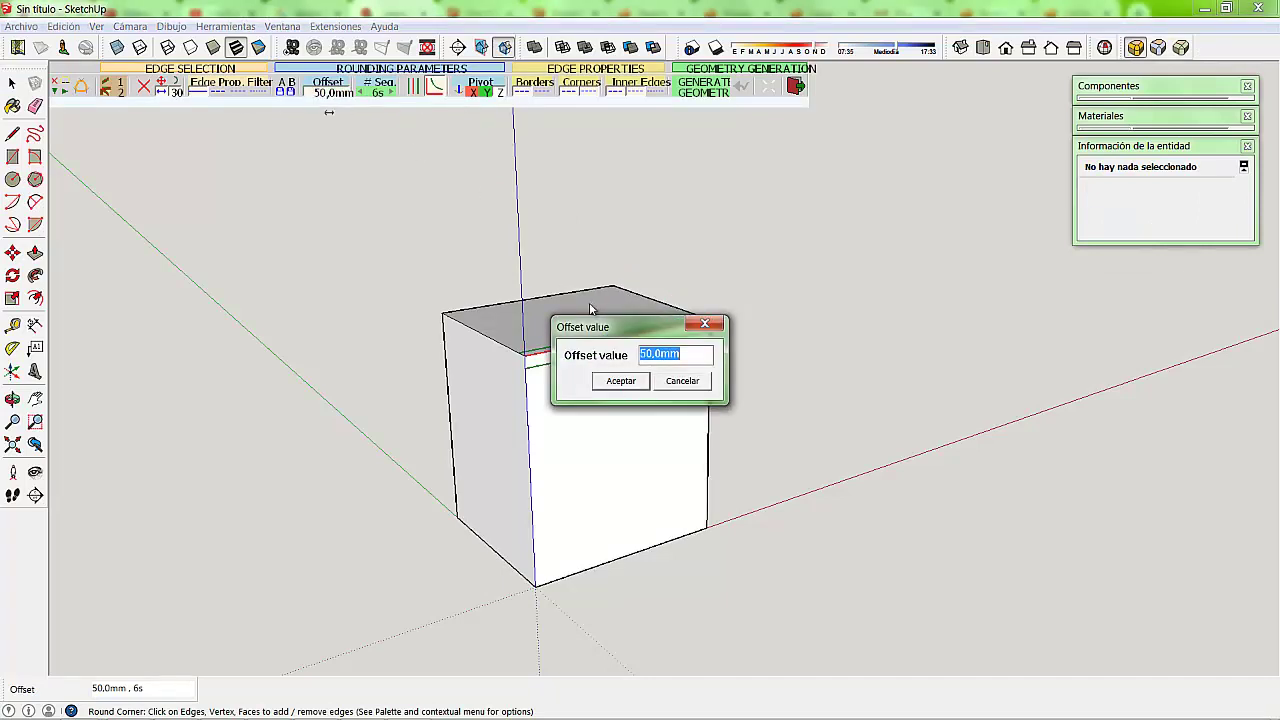
{"action": "type", "text": "100"}
{"action": "key", "text": "Return"}
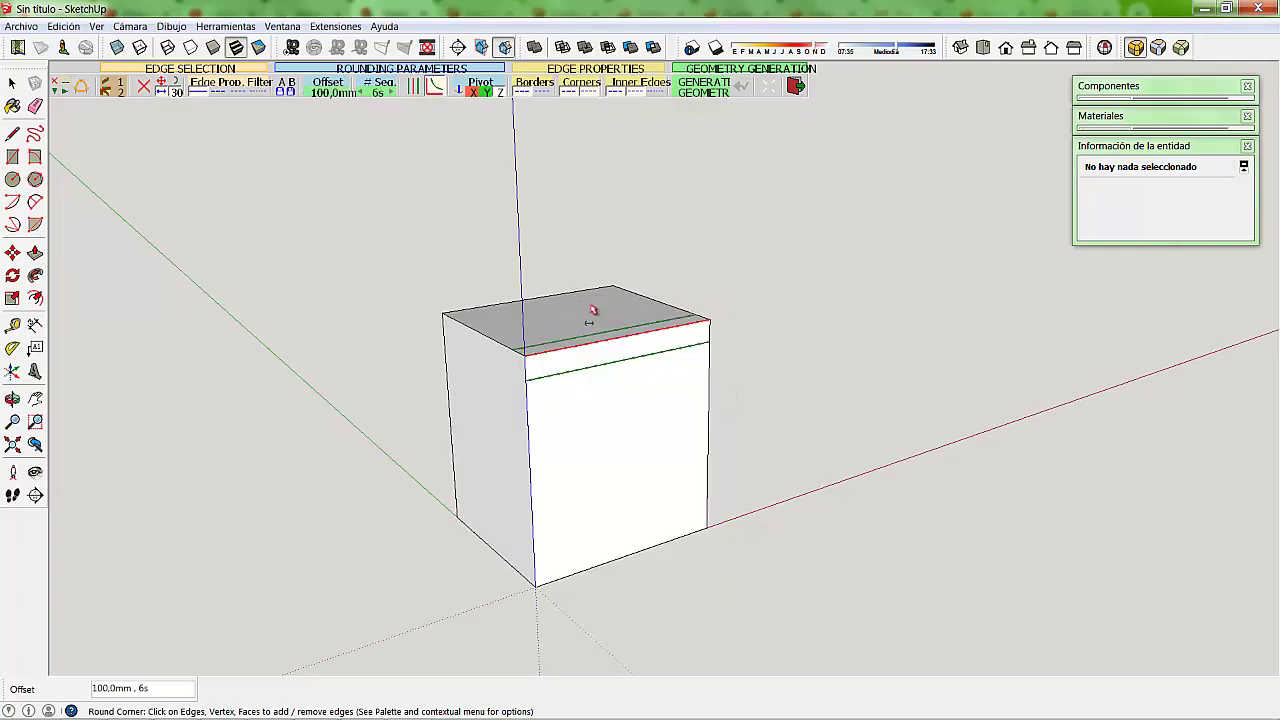
{"action": "left_click", "coordinate": [381, 354]}
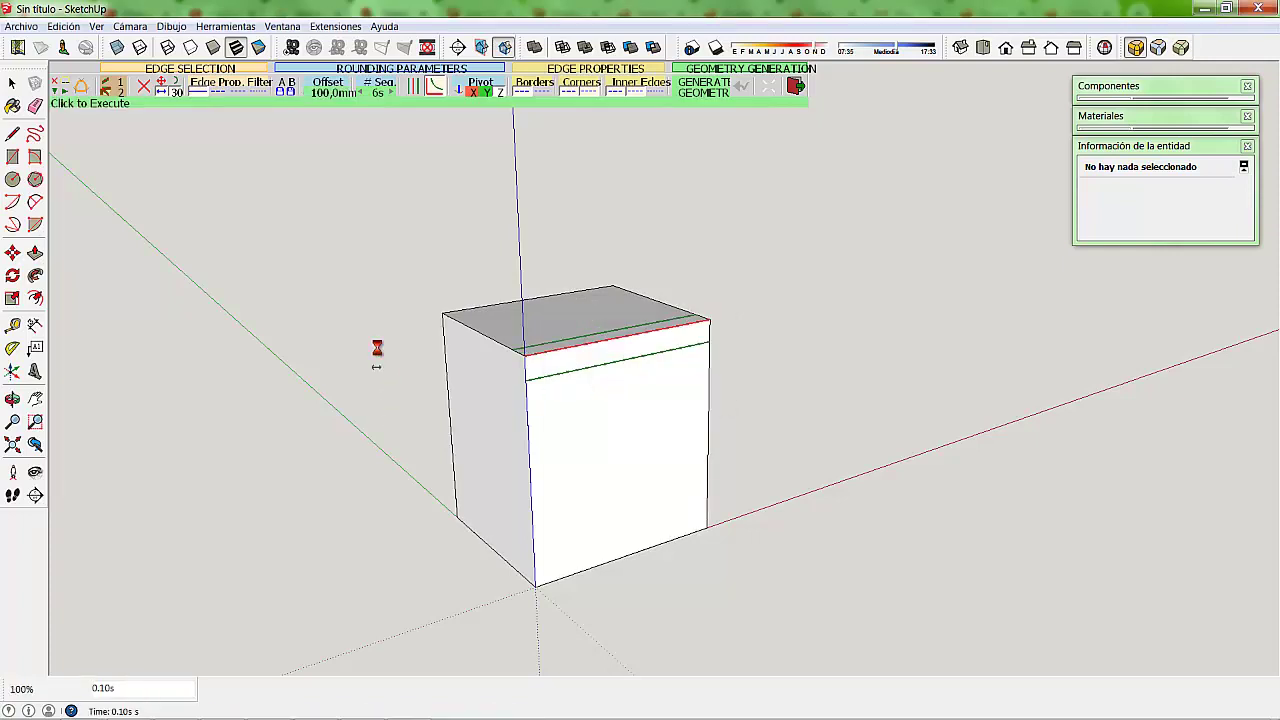
{"action": "left_click", "coordinate": [381, 354]}
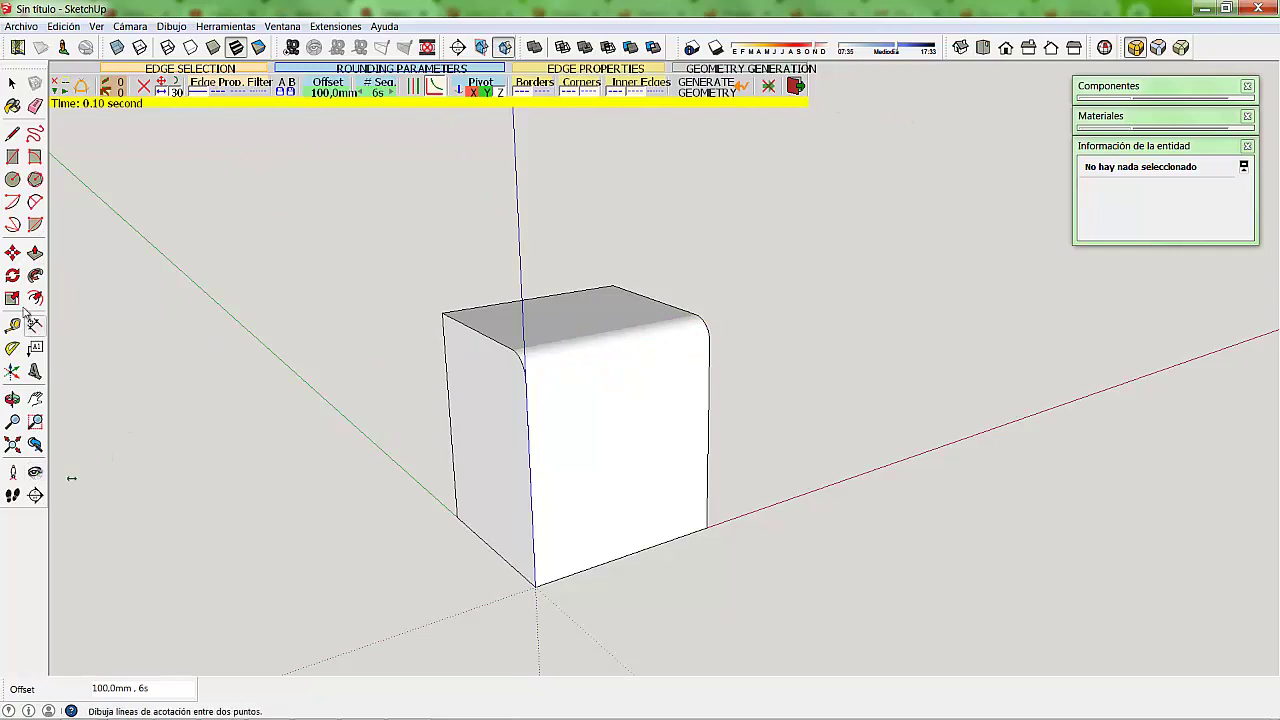
{"action": "left_click", "coordinate": [12, 398]}
Step: Orbit and zoom around the cube to inspect its rounded edge
{"action": "mouse_move", "coordinate": [366, 386]}
{"action": "left_mouse_down"}
{"action": "mouse_move", "coordinate": [716, 310]}
{"action": "mouse_move", "coordinate": [720, 283]}
{"action": "mouse_move", "coordinate": [737, 283]}
{"action": "mouse_move", "coordinate": [288, 352]}
{"action": "mouse_move", "coordinate": [463, 371]}
{"action": "mouse_move", "coordinate": [694, 357]}
{"action": "mouse_move", "coordinate": [646, 349]}
{"action": "mouse_move", "coordinate": [611, 366]}
{"action": "mouse_move", "coordinate": [409, 320]}
{"action": "mouse_move", "coordinate": [327, 342]}
{"action": "mouse_move", "coordinate": [649, 391]}
{"action": "mouse_move", "coordinate": [774, 380]}
{"action": "mouse_move", "coordinate": [703, 349]}
{"action": "mouse_move", "coordinate": [649, 398]}
{"action": "left_mouse_up"}
{"action": "scroll", "coordinate": [656, 346], "scroll_direction": "up", "scroll_amount": 3}
{"action": "left_click_drag", "start_coordinate": [651, 317], "coordinate": [654, 309]}
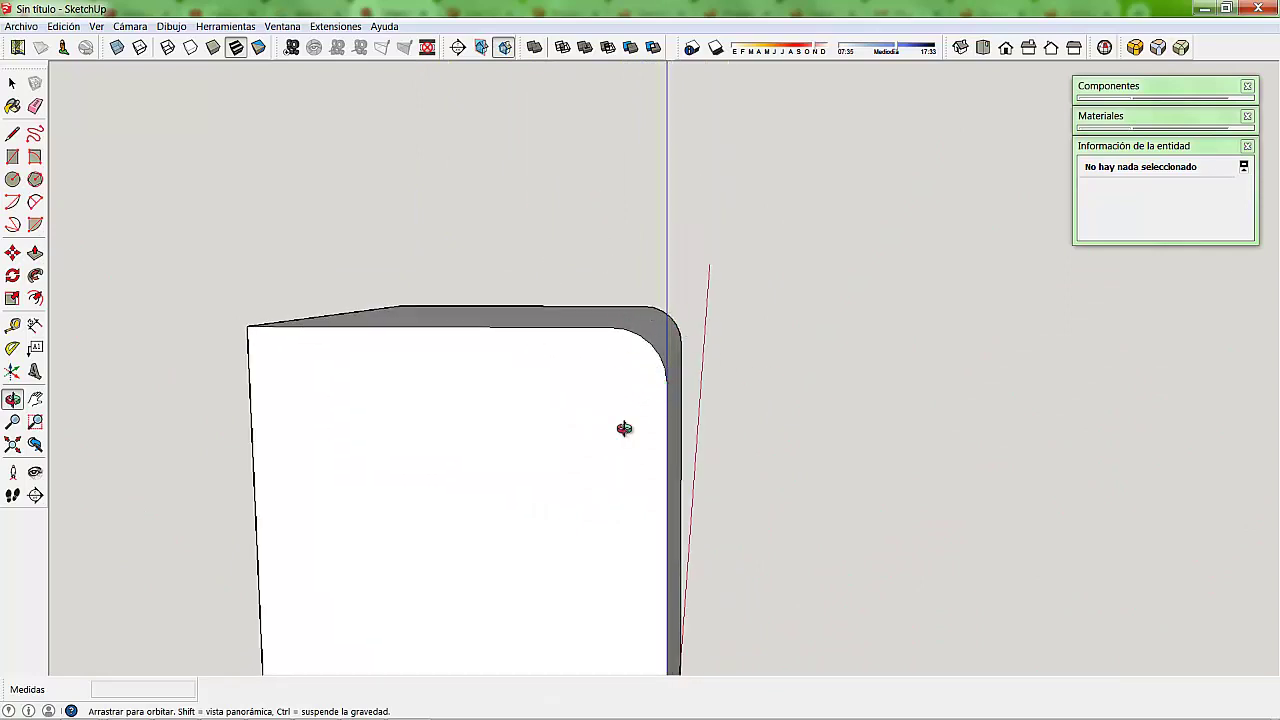
{"action": "scroll", "coordinate": [677, 348], "scroll_direction": "down", "scroll_amount": 2}
{"action": "scroll", "coordinate": [672, 343], "scroll_direction": "down", "scroll_amount": 2}
{"action": "scroll", "coordinate": [672, 343], "scroll_direction": "down", "scroll_amount": 2}
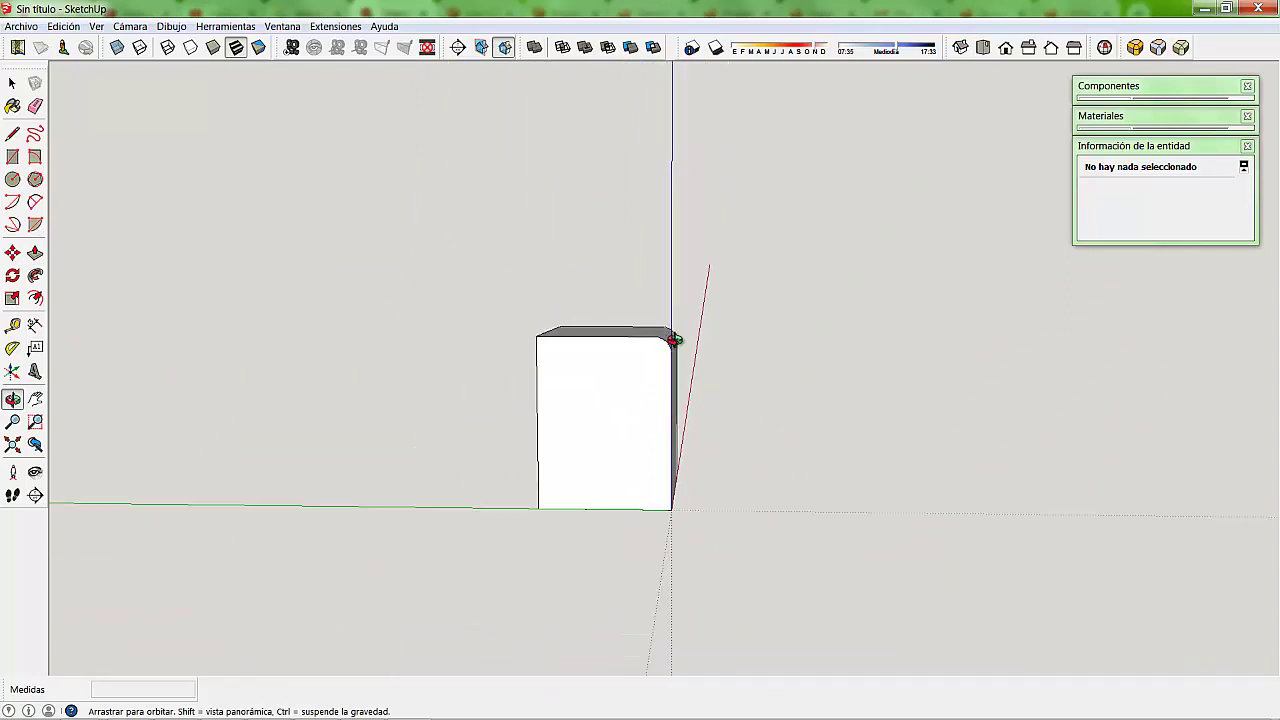
{"action": "scroll", "coordinate": [662, 348], "scroll_direction": "up", "scroll_amount": 4}
{"action": "scroll", "coordinate": [662, 348], "scroll_direction": "up", "scroll_amount": 3}
{"action": "mouse_move", "coordinate": [703, 349]}
{"action": "left_mouse_down"}
{"action": "mouse_move", "coordinate": [371, 337]}
{"action": "mouse_move", "coordinate": [511, 363]}
{"action": "left_mouse_up"}
{"action": "scroll", "coordinate": [511, 363], "scroll_direction": "down", "scroll_amount": 3}
{"action": "left_click_drag", "start_coordinate": [346, 274], "coordinate": [736, 414]}
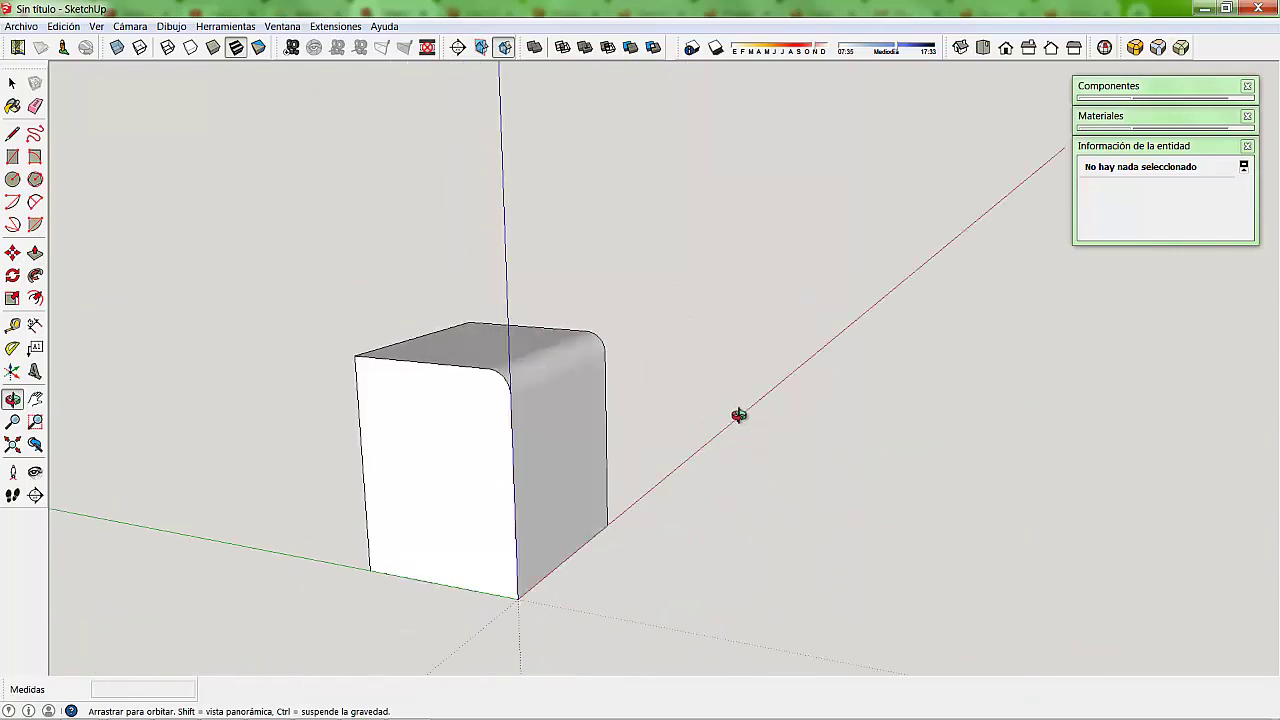
Step: Select all the box's connected geometry and make it a single group
{"action": "left_click", "coordinate": [12, 83]}
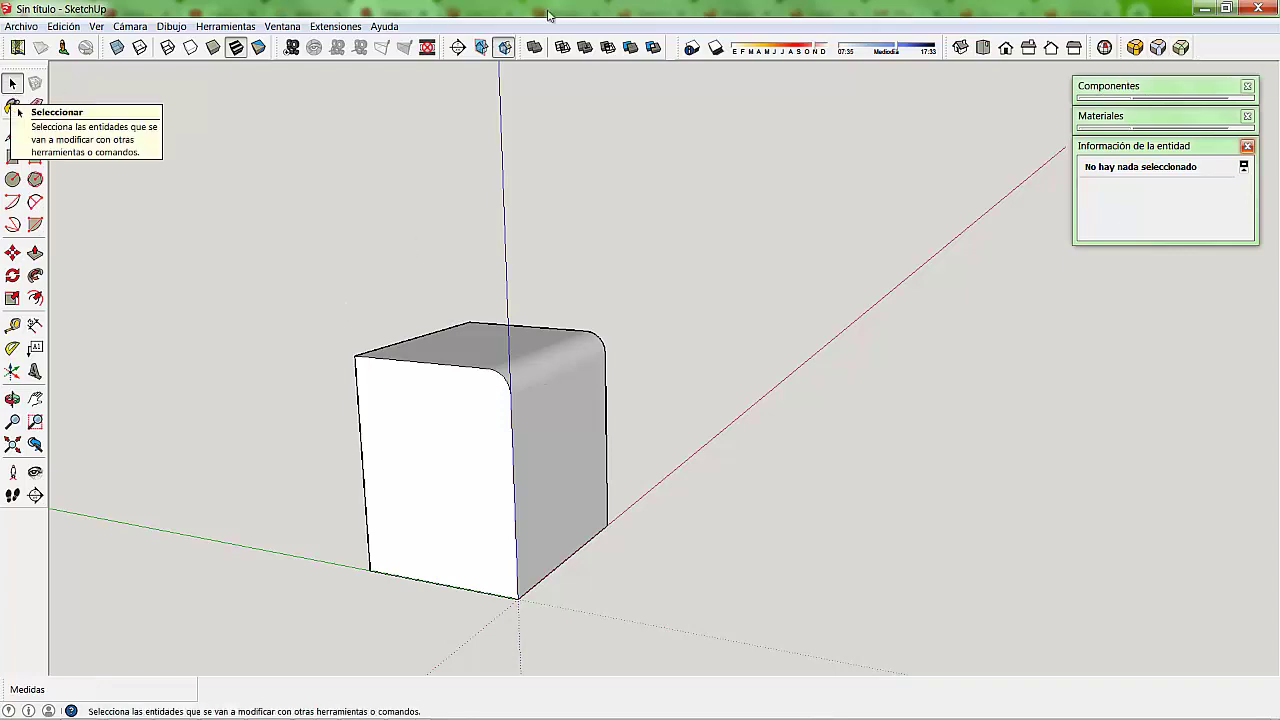
{"action": "triple_click", "coordinate": [425, 391]}
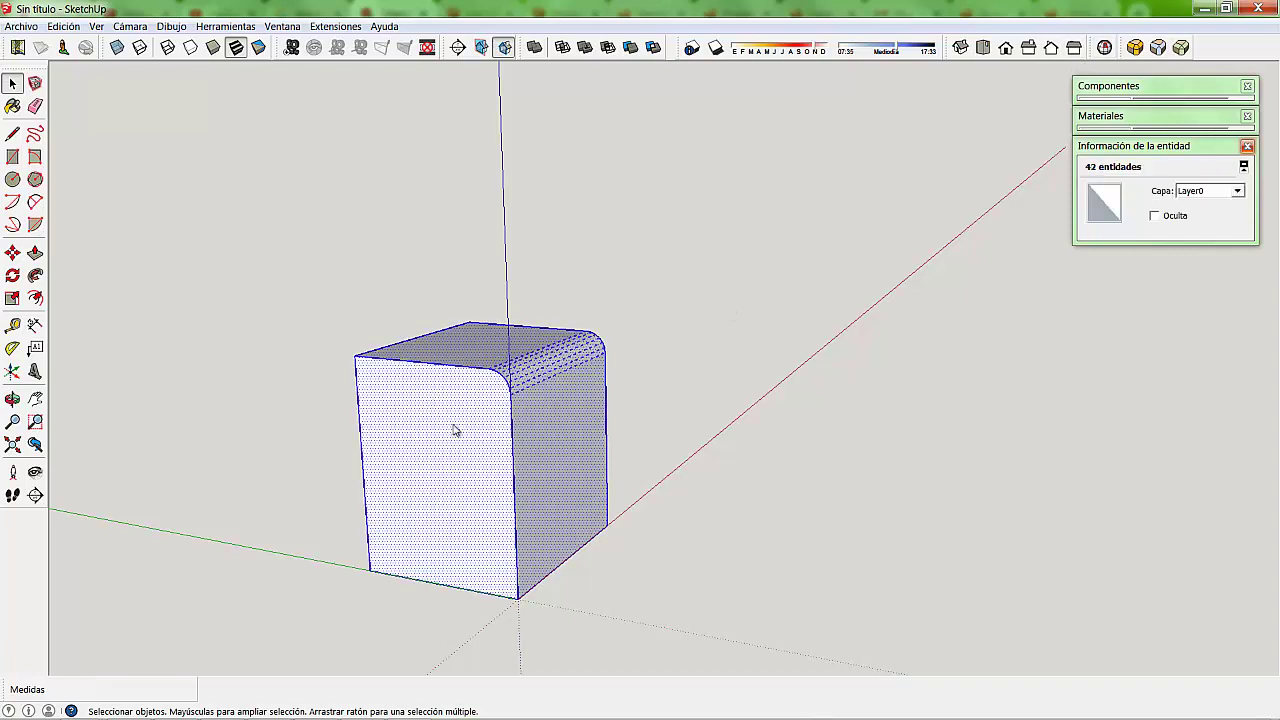
{"action": "right_click", "coordinate": [452, 425]}
{"action": "left_click", "coordinate": [505, 550]}
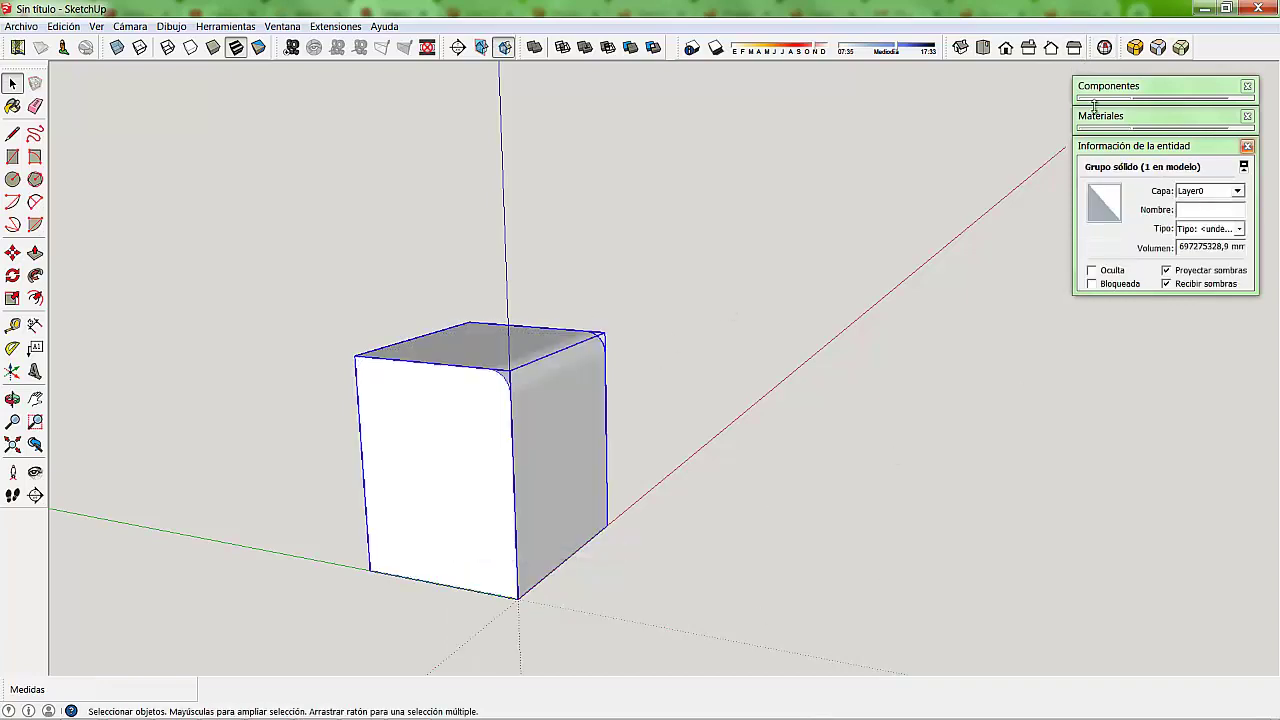
{"action": "left_click", "coordinate": [1105, 48]}
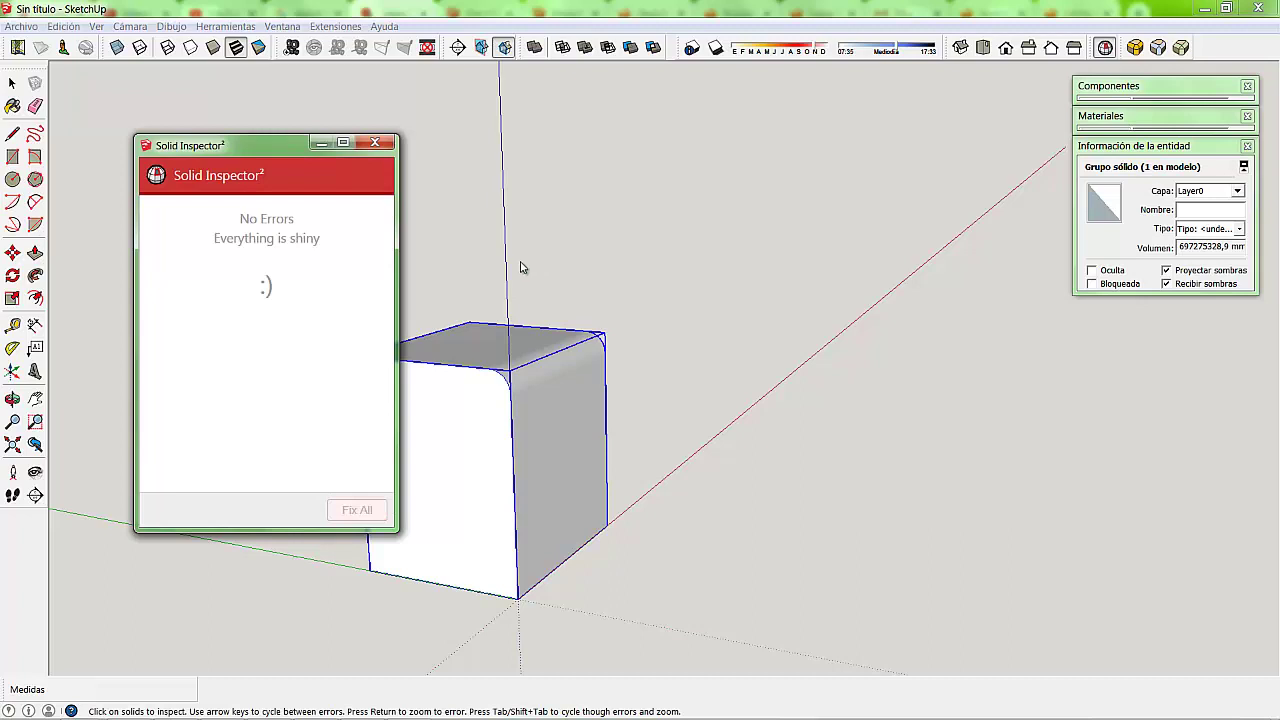
{"action": "left_click_drag", "start_coordinate": [252, 148], "coordinate": [756, 121]}
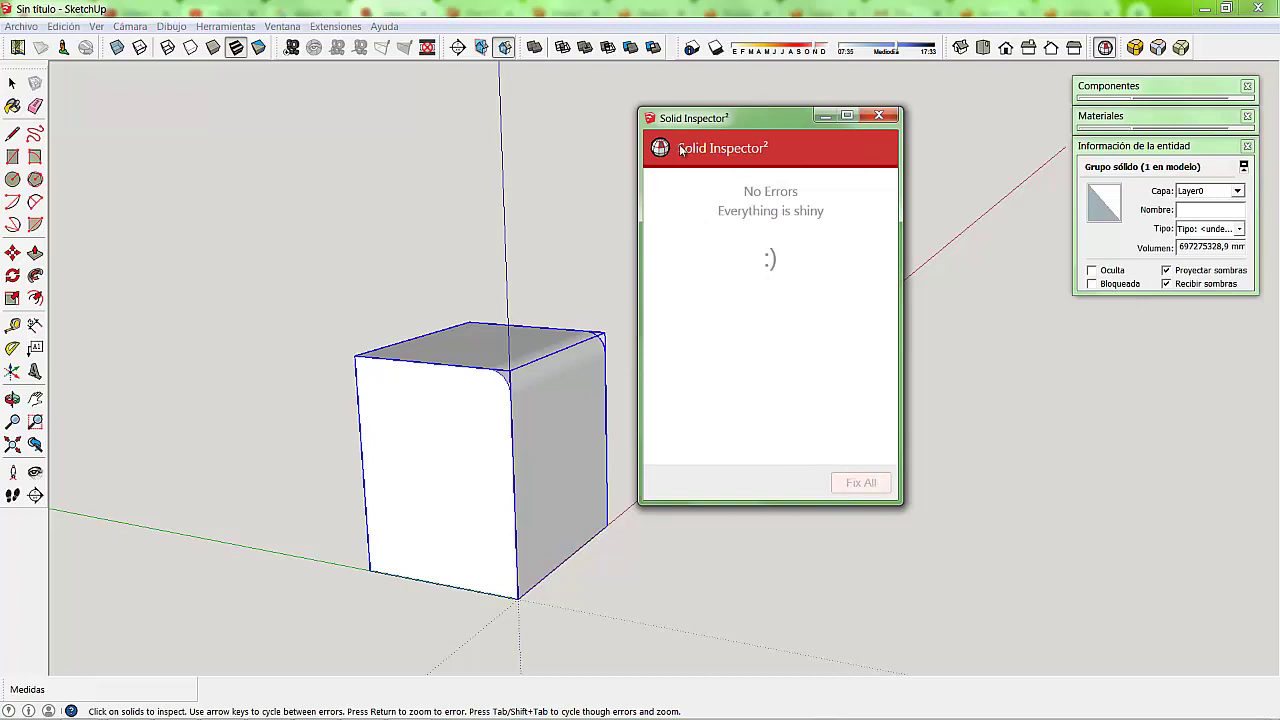
{"action": "left_click", "coordinate": [879, 116]}
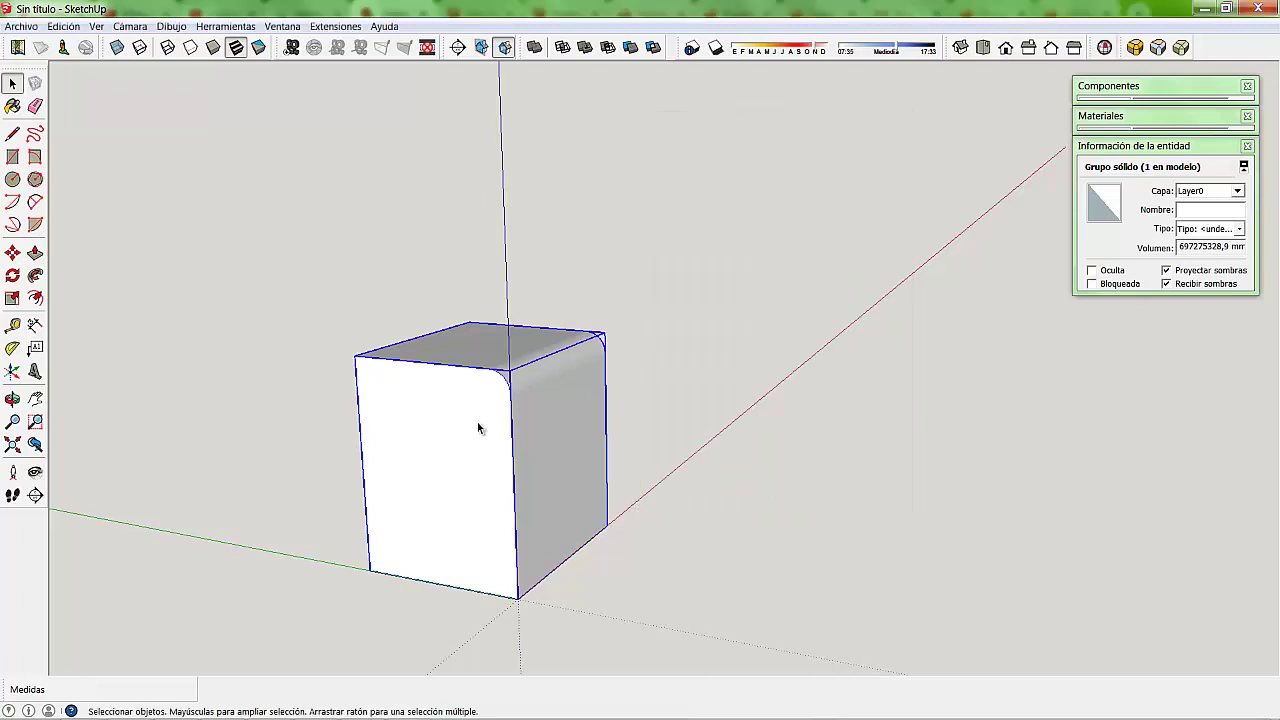
Step: Edit the box group, delete its front face, then exit and select the group
{"action": "double_click", "coordinate": [477, 422]}
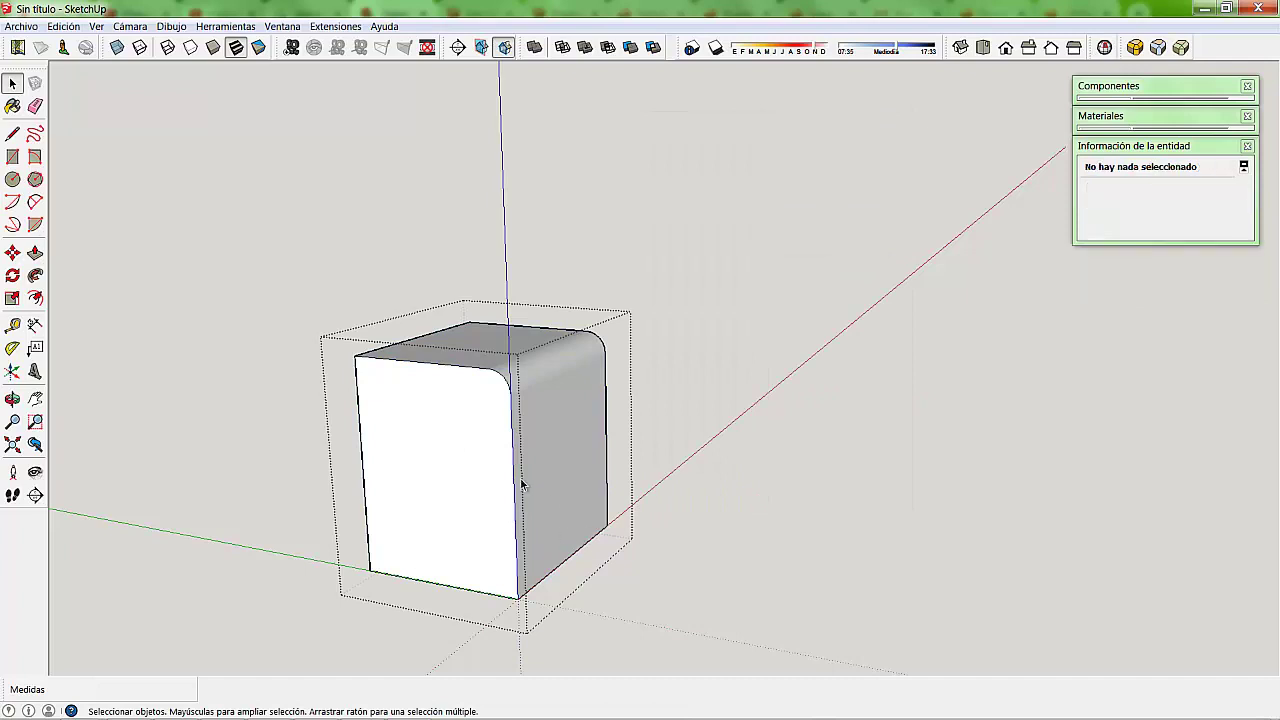
{"action": "left_click", "coordinate": [224, 402]}
{"action": "left_click", "coordinate": [400, 450]}
{"action": "double_click", "coordinate": [399, 444]}
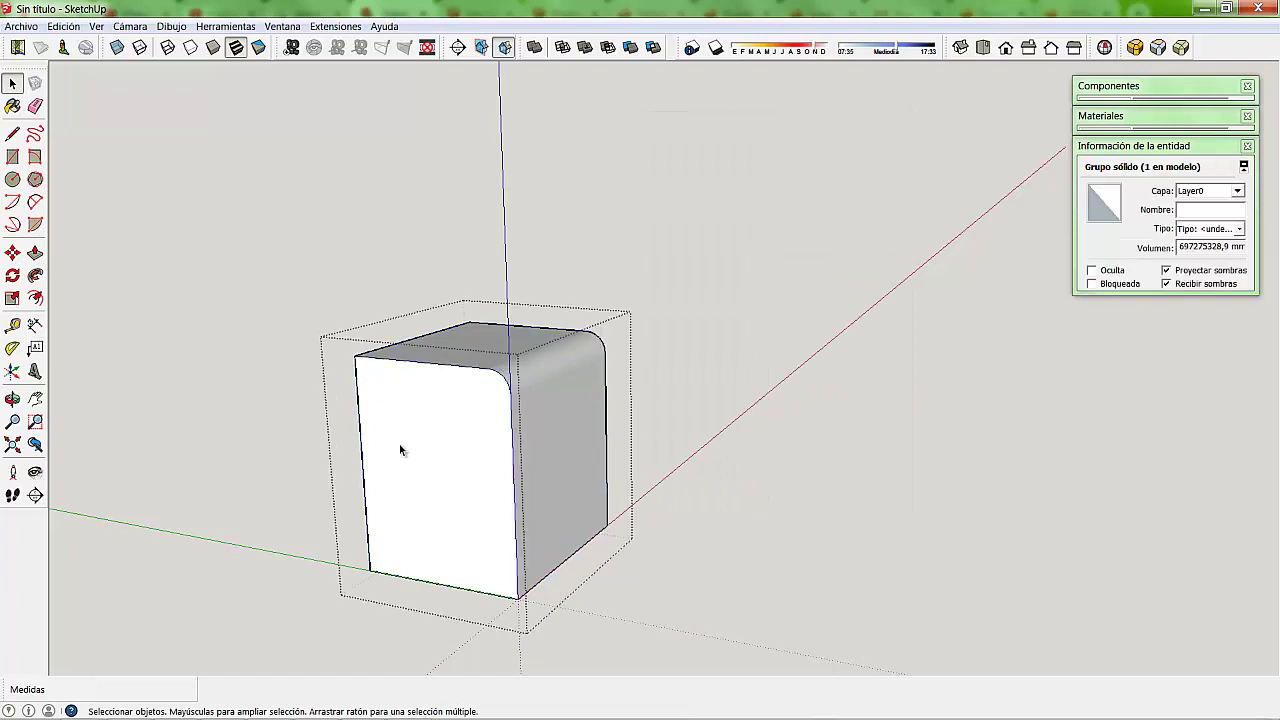
{"action": "left_click", "coordinate": [399, 444]}
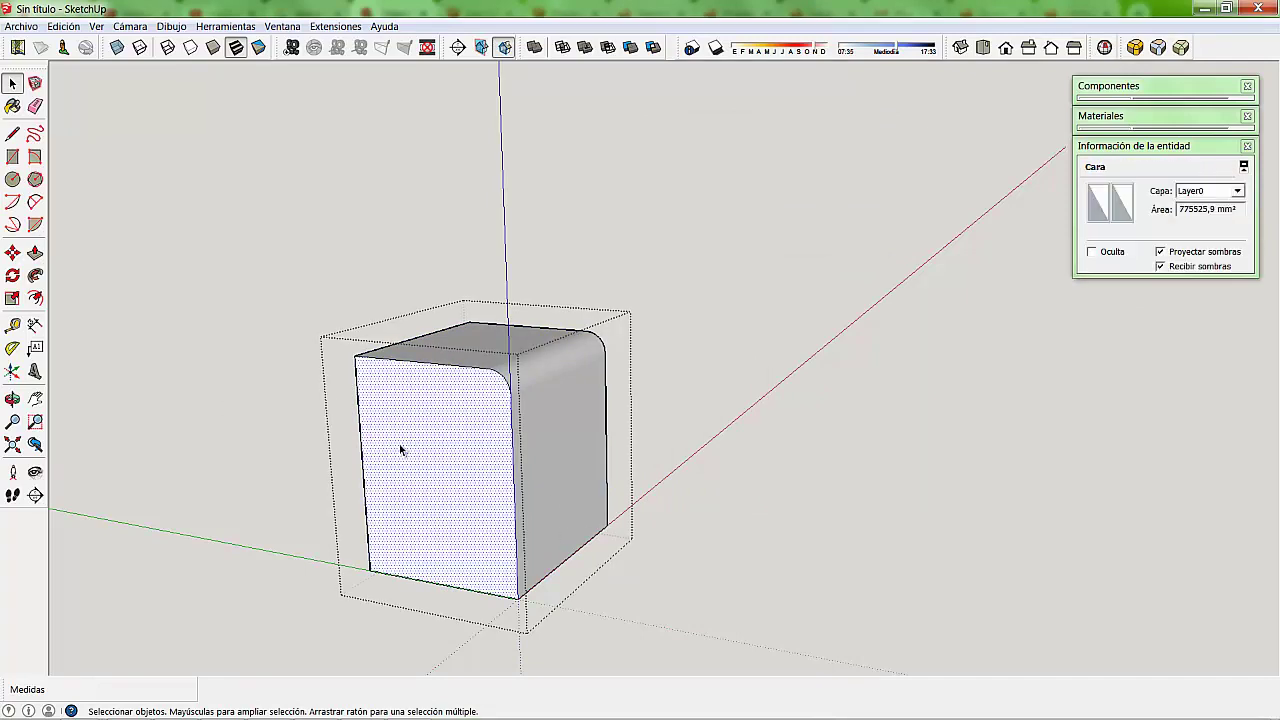
{"action": "key", "text": "Delete"}
{"action": "left_click", "coordinate": [286, 333]}
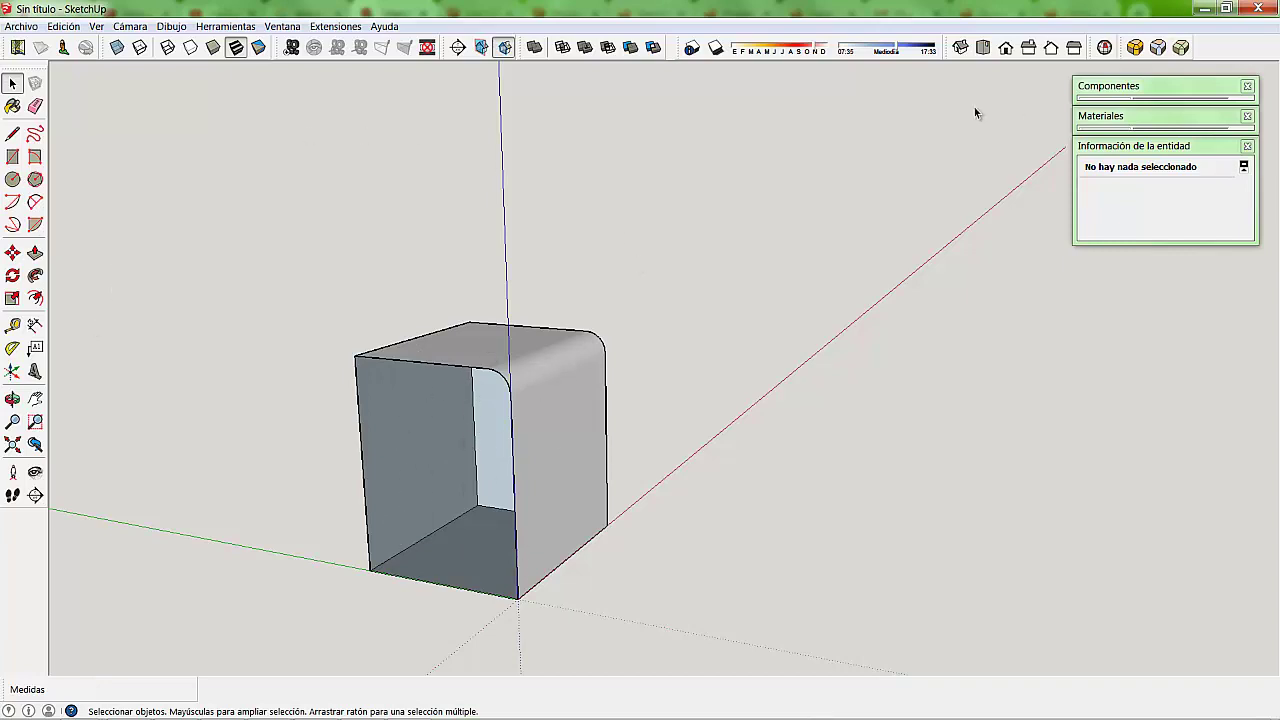
{"action": "left_click", "coordinate": [512, 370]}
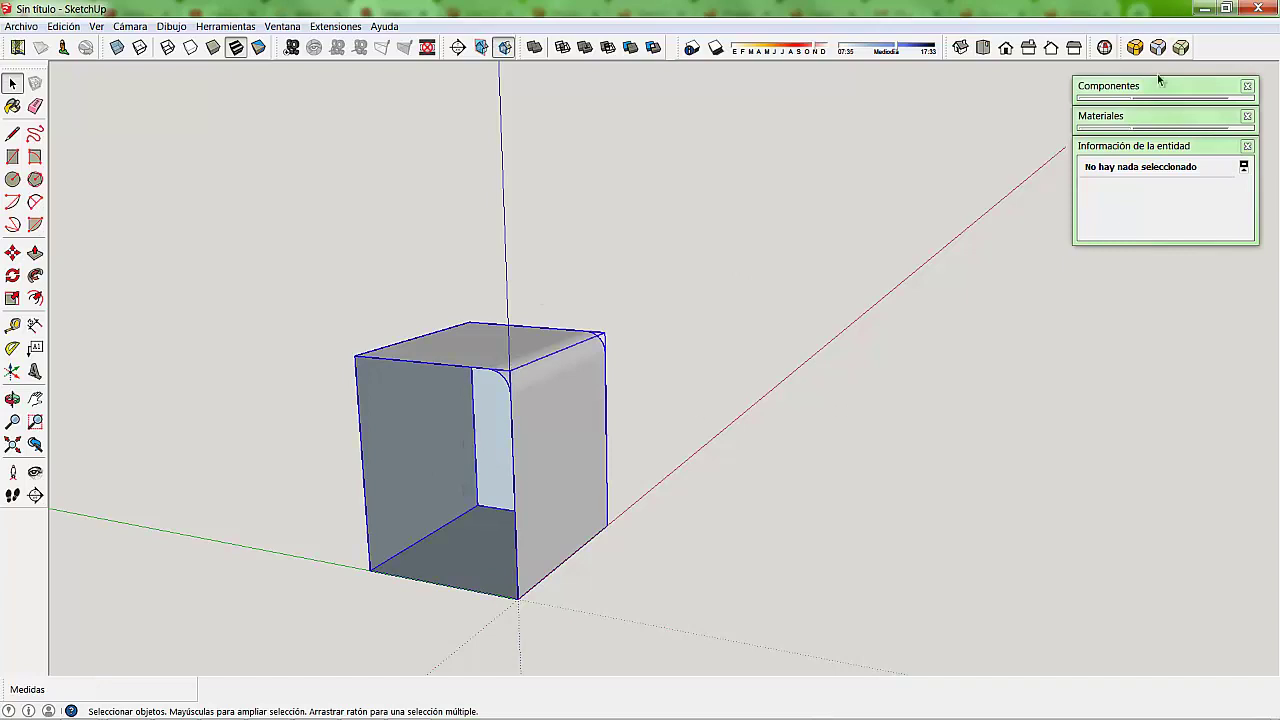
{"action": "left_click", "coordinate": [1105, 48]}
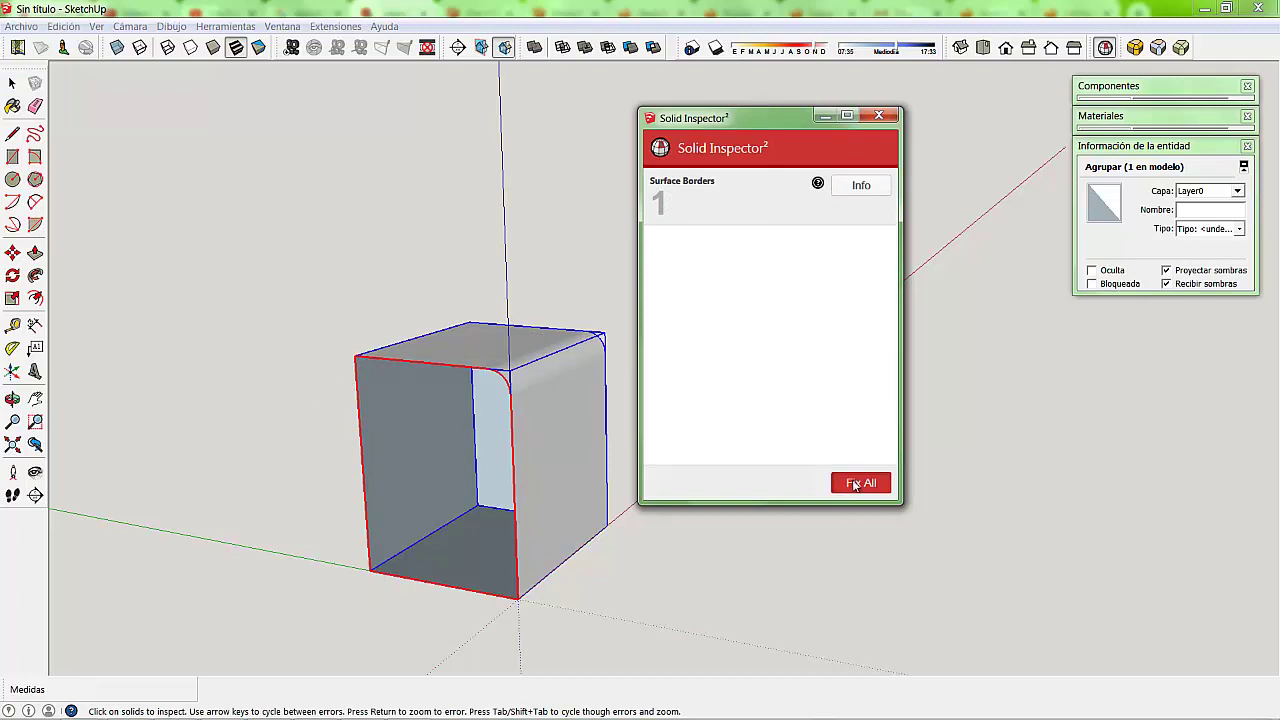
{"action": "left_click", "coordinate": [855, 484]}
{"action": "left_click", "coordinate": [912, 352]}
{"action": "left_click", "coordinate": [861, 484]}
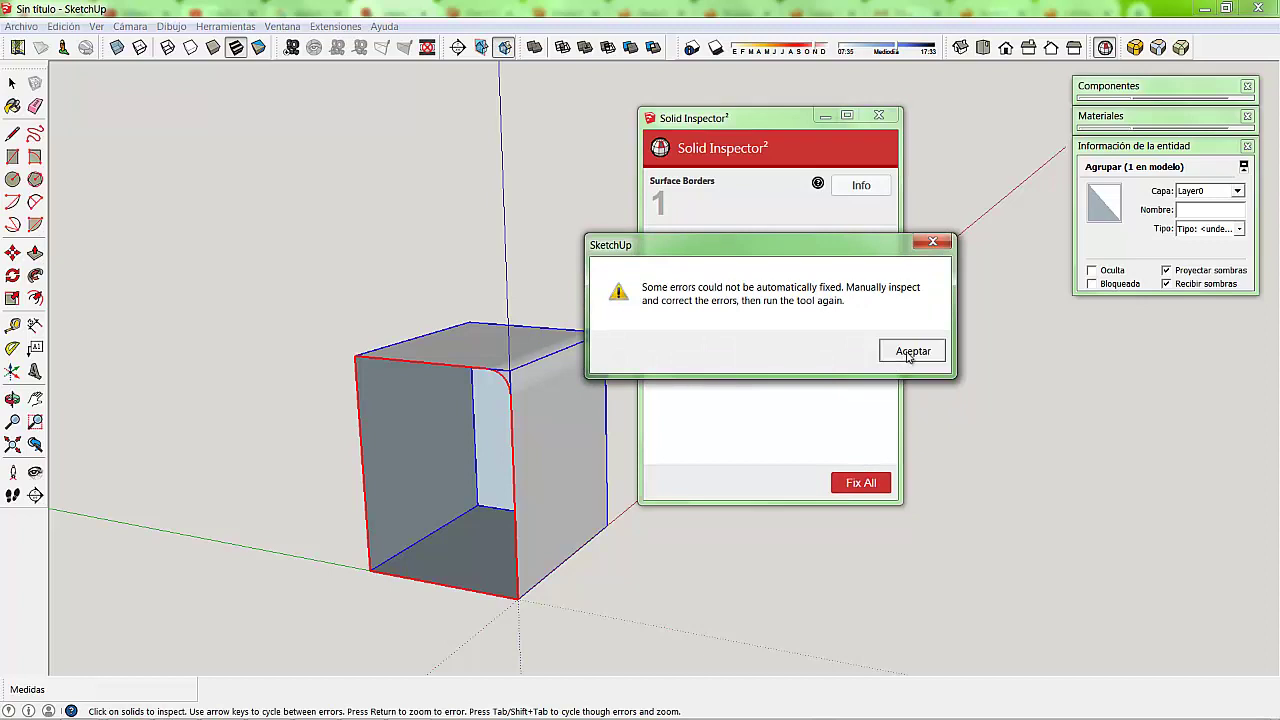
{"action": "left_click", "coordinate": [896, 356]}
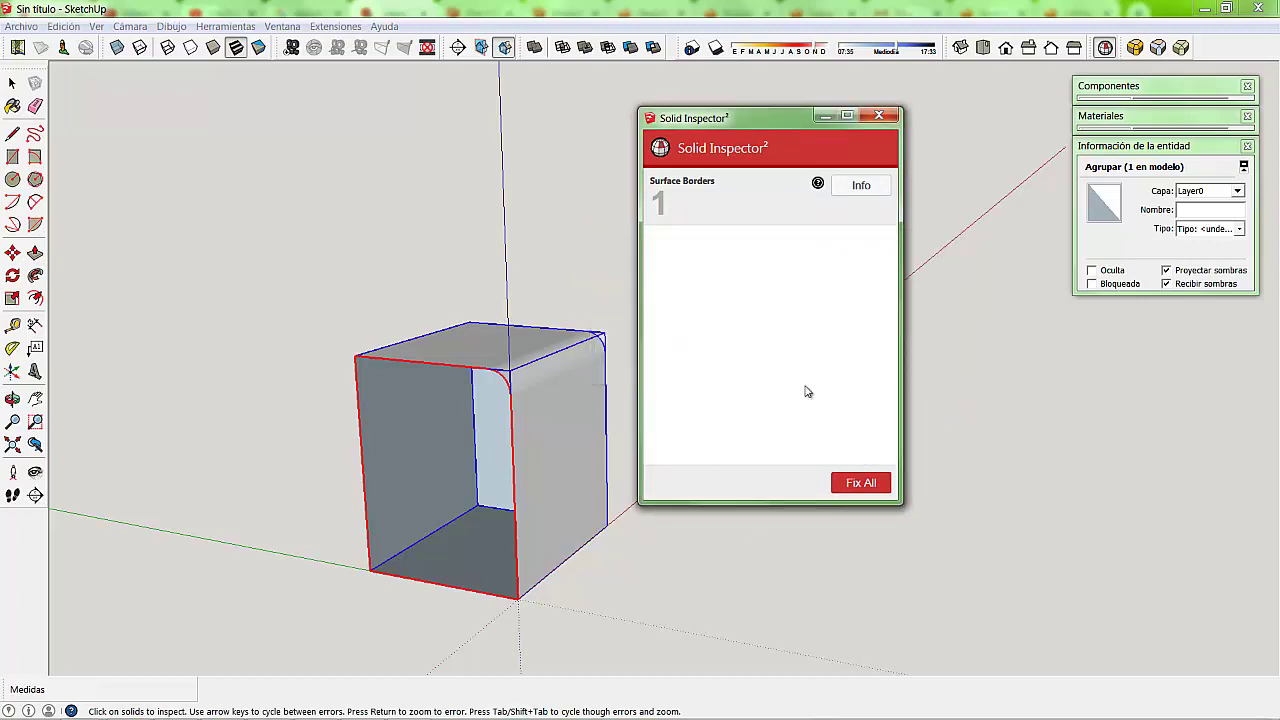
{"action": "left_click", "coordinate": [880, 117]}
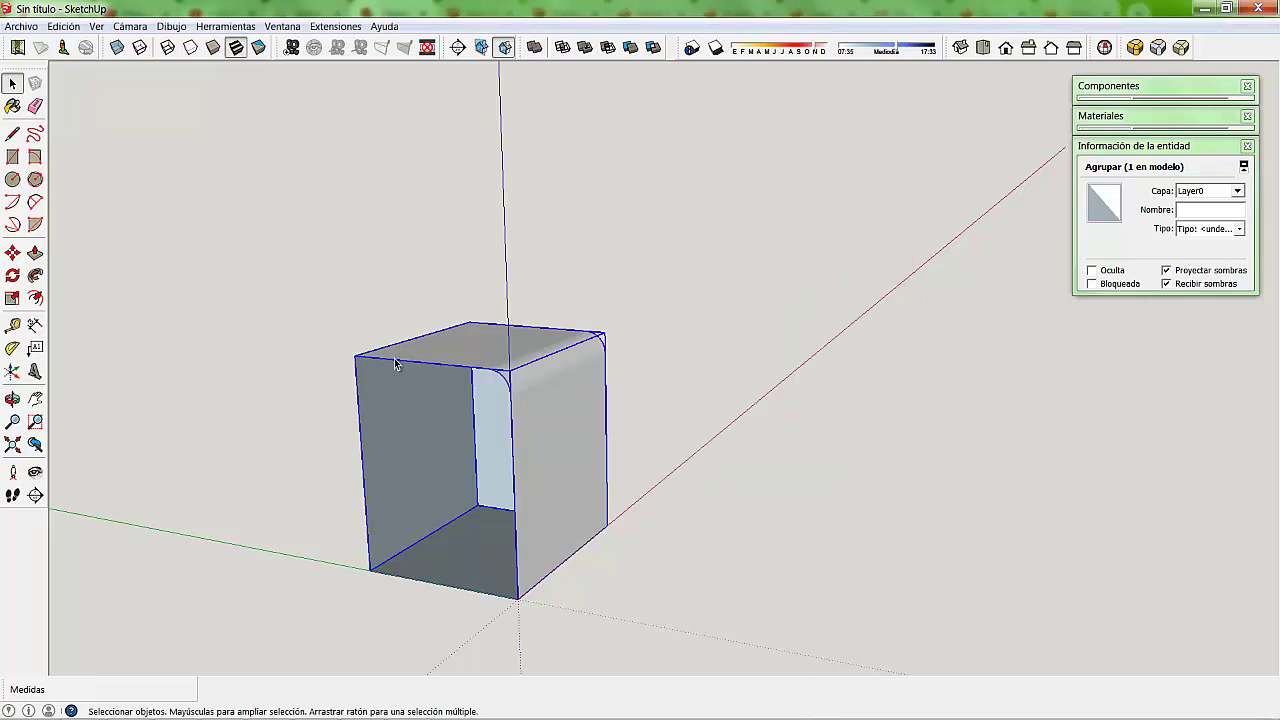
Step: Inside the box group, draw a line from the front top-left to bottom-left corner to rebuild the face
{"action": "double_click", "coordinate": [395, 364]}
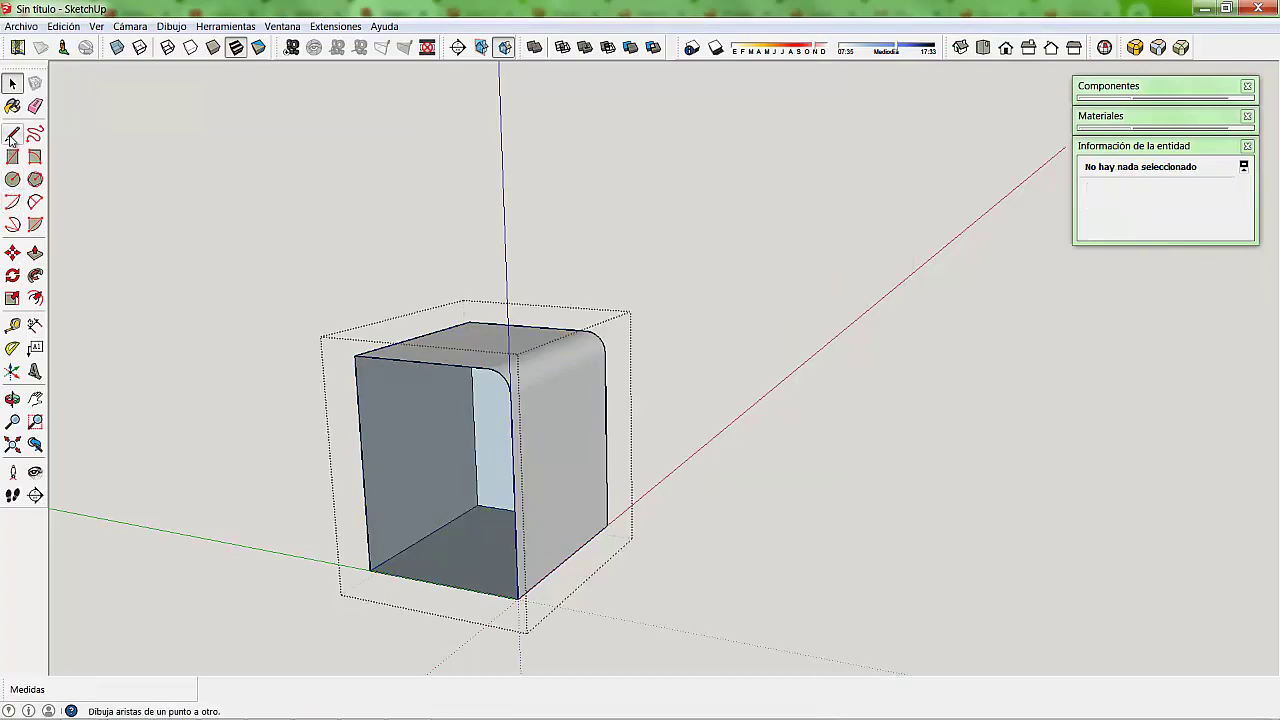
{"action": "left_click", "coordinate": [12, 133]}
{"action": "left_click", "coordinate": [356, 355]}
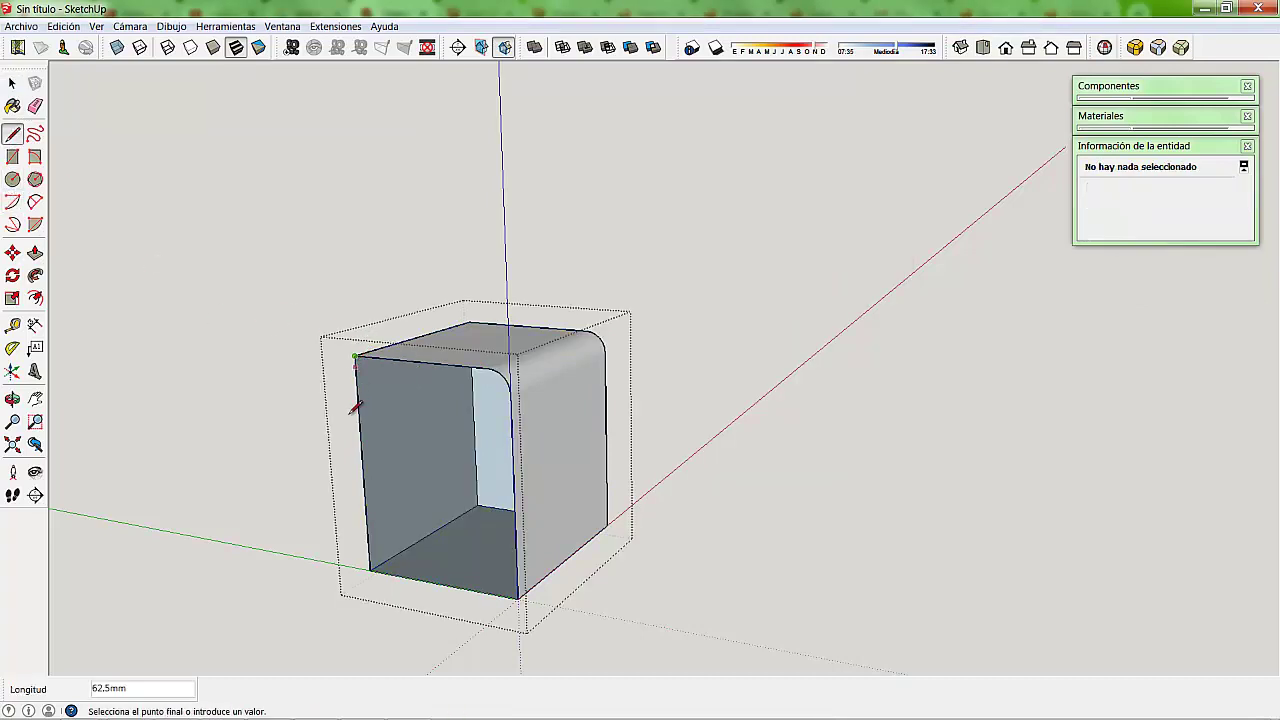
{"action": "left_click", "coordinate": [370, 568]}
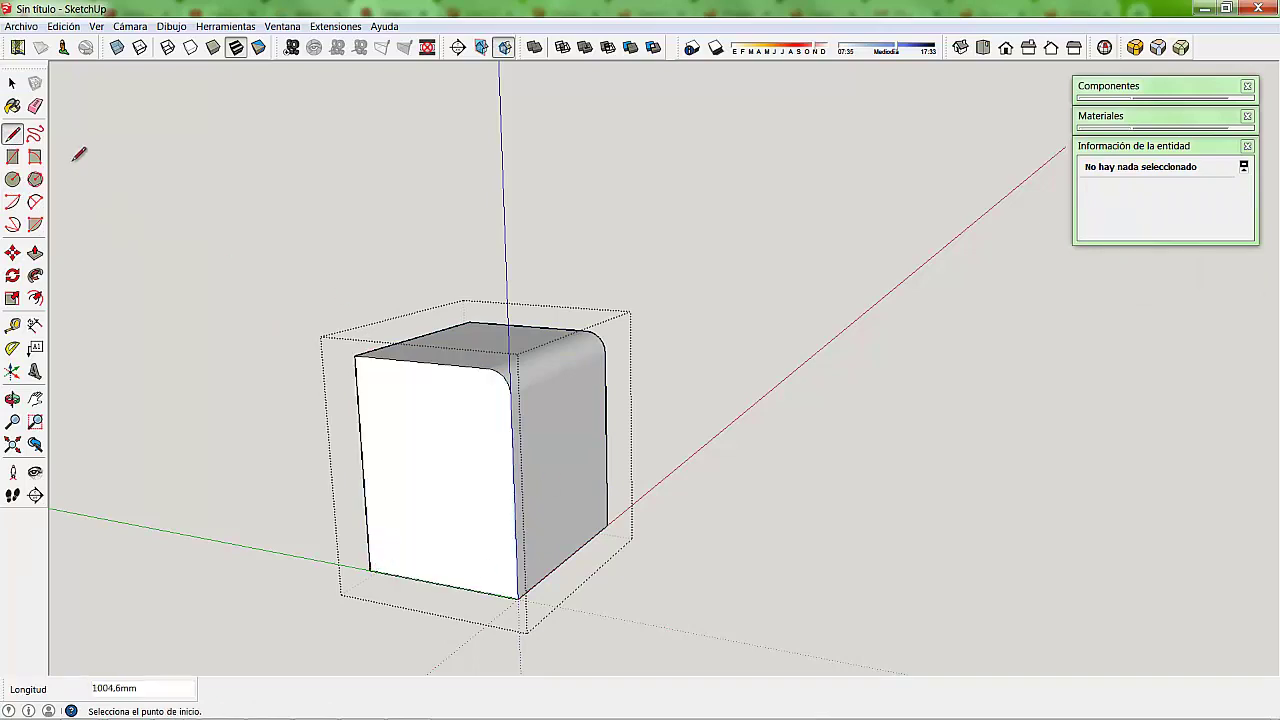
Step: Exit the group, confirm with Solid Inspector² that it has no errors, then deselect it
{"action": "left_click", "coordinate": [12, 83]}
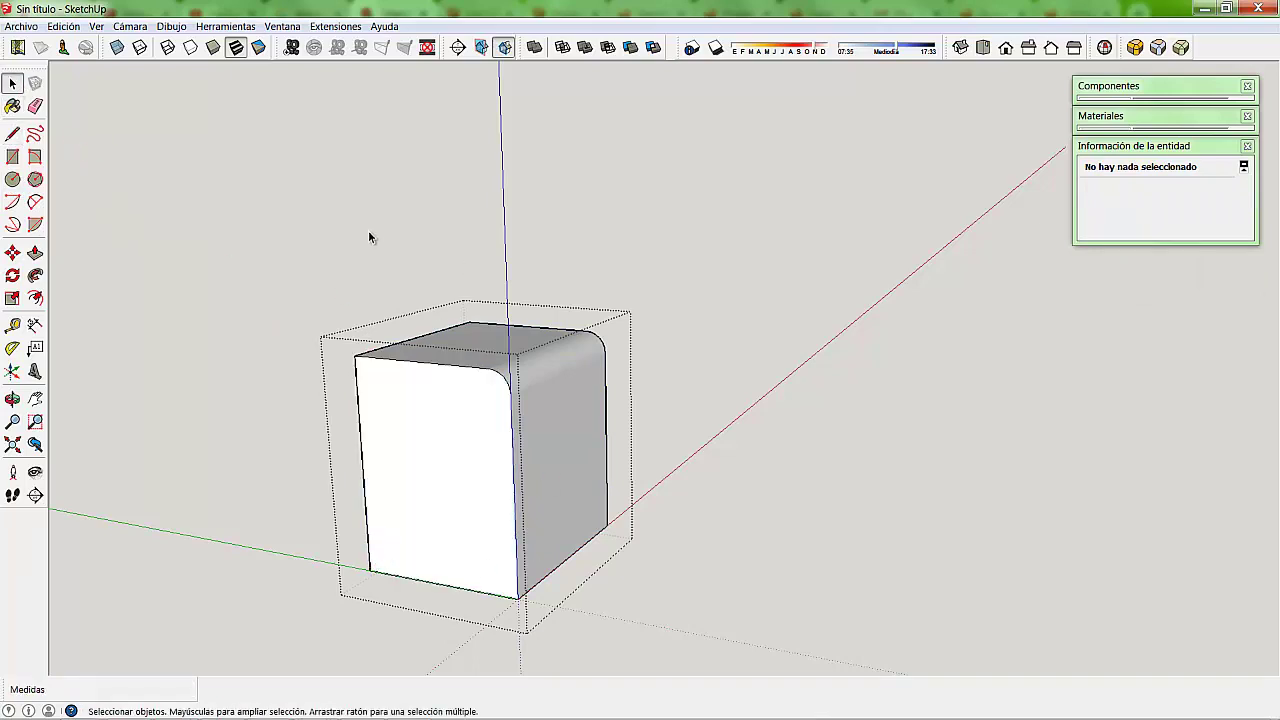
{"action": "triple_click", "coordinate": [462, 491]}
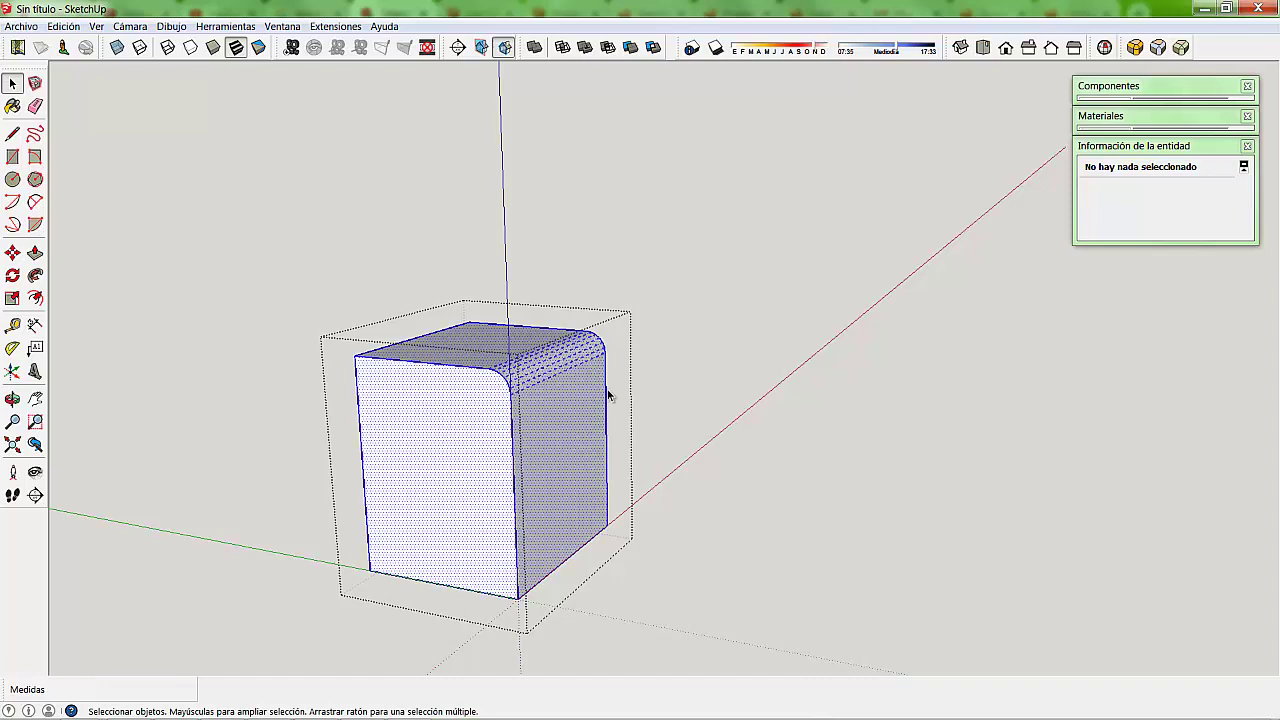
{"action": "left_click", "coordinate": [684, 336]}
{"action": "left_click", "coordinate": [511, 429]}
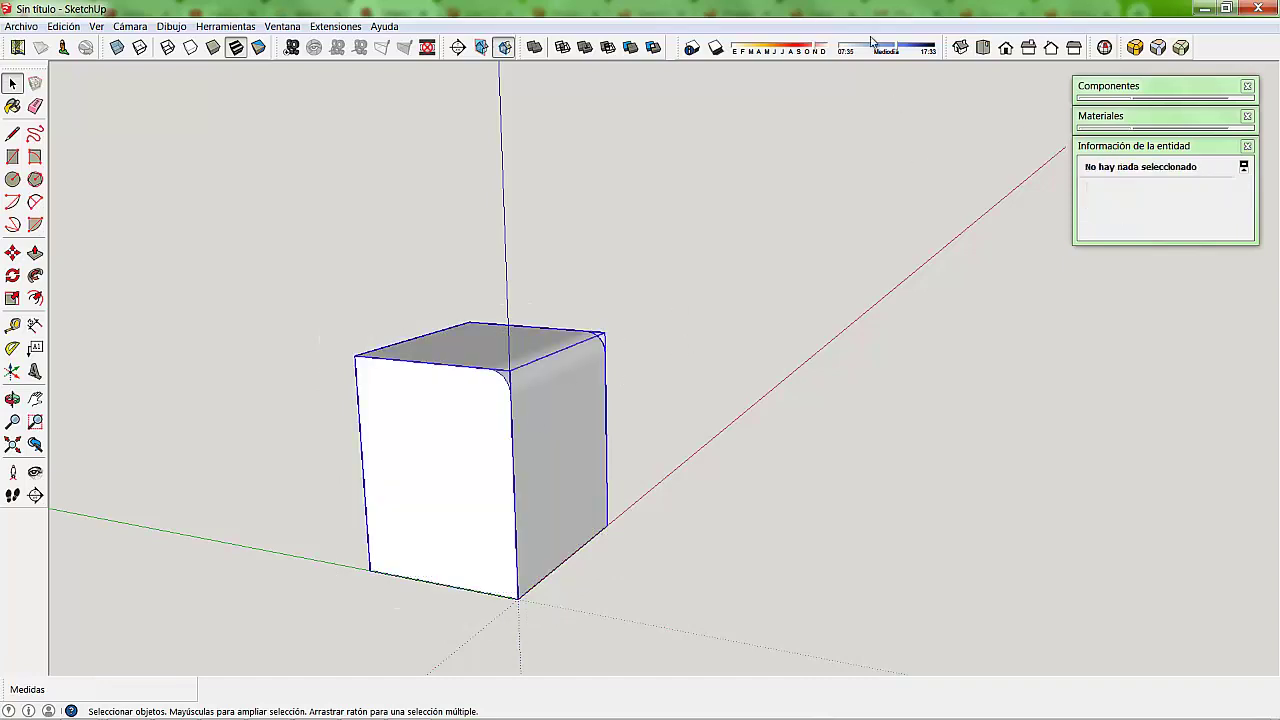
{"action": "left_click", "coordinate": [1105, 47]}
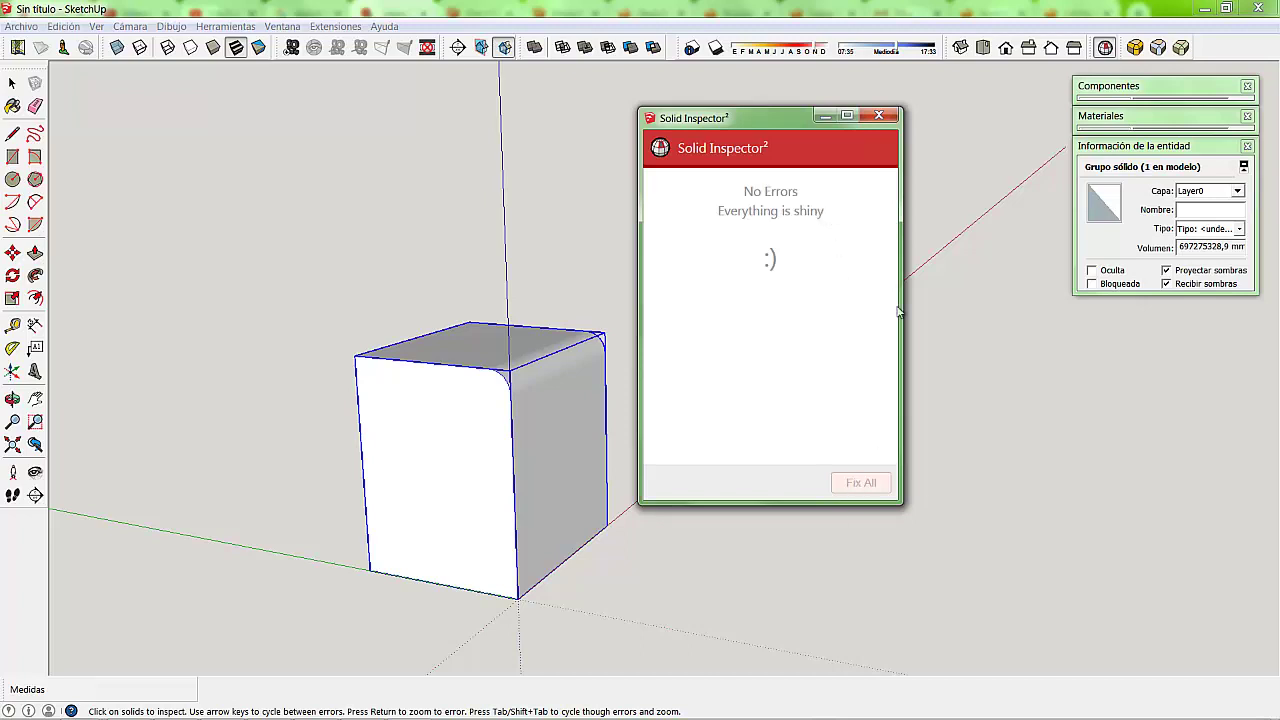
{"action": "left_click", "coordinate": [878, 118]}
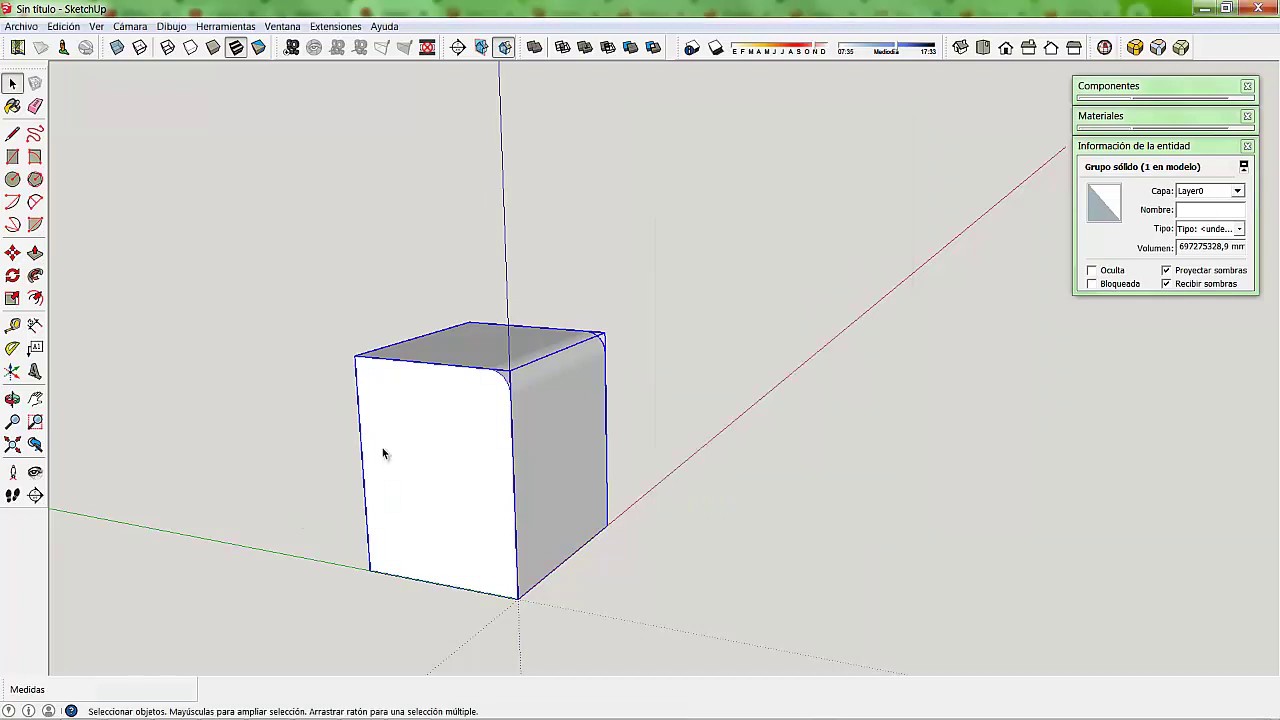
{"action": "left_click", "coordinate": [365, 220]}
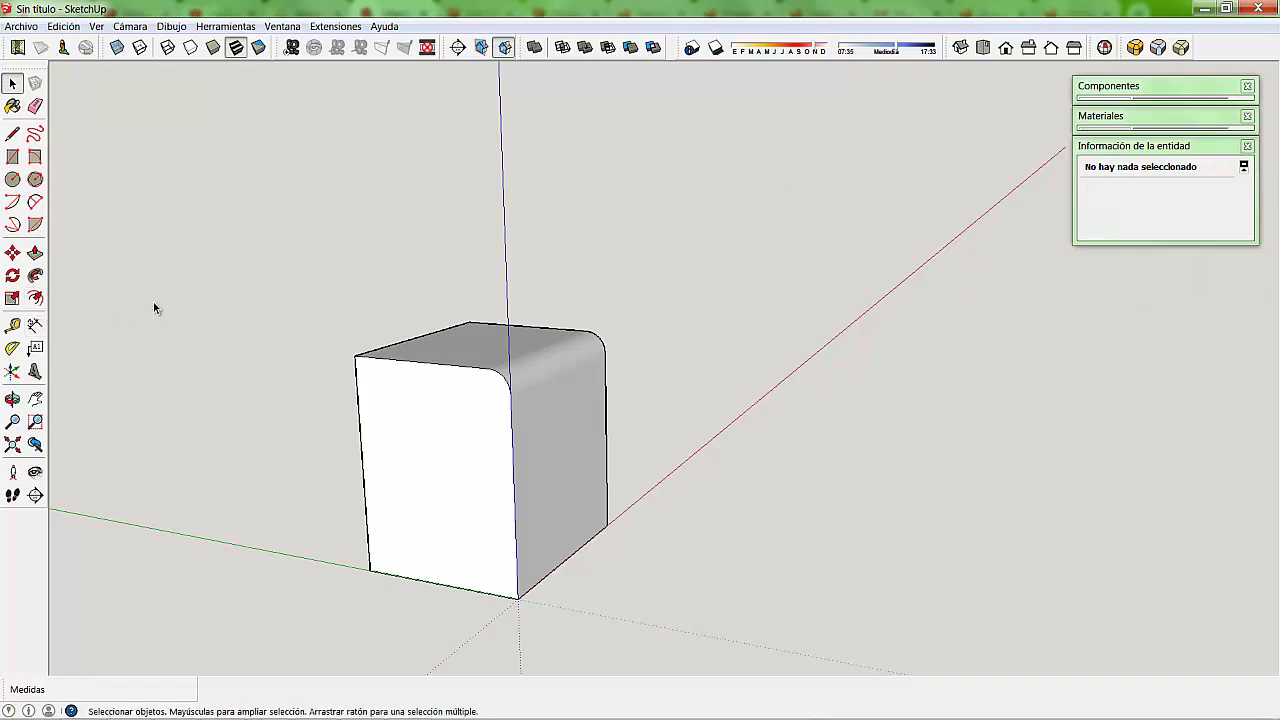
Step: Delete the box group and browse the extensions list without running anything
{"action": "left_click", "coordinate": [503, 405]}
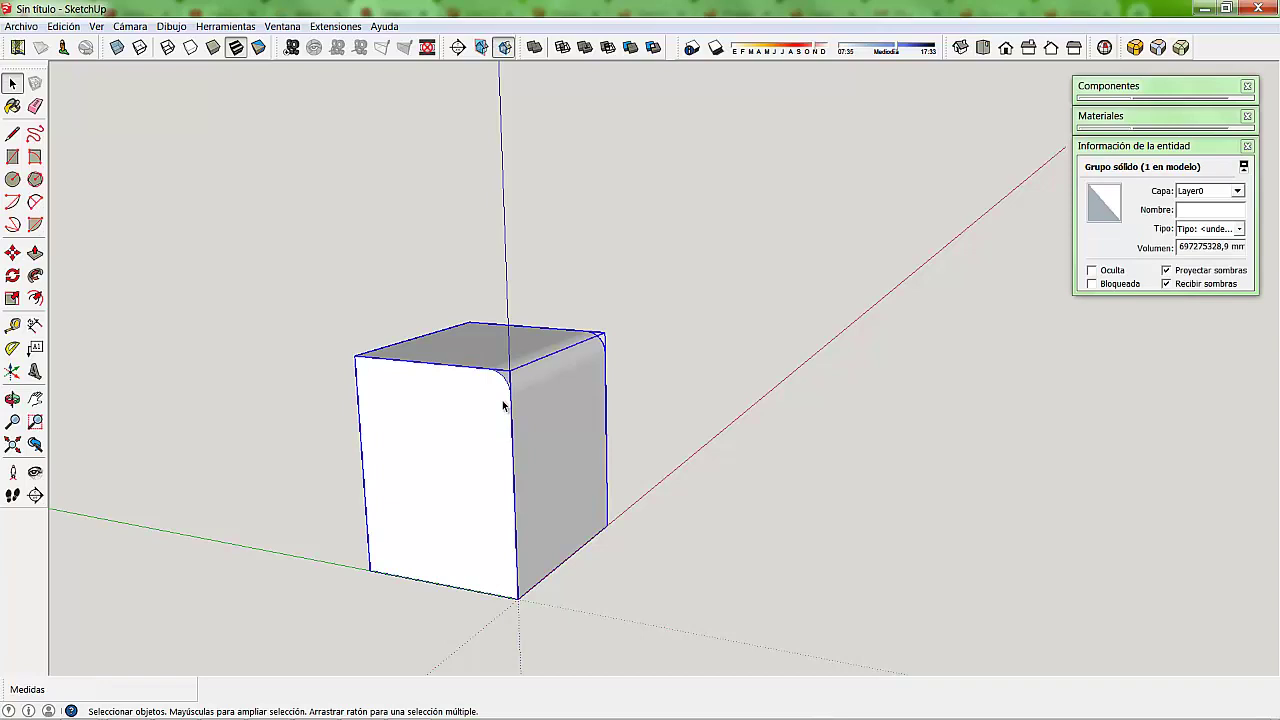
{"action": "key", "text": "Delete"}
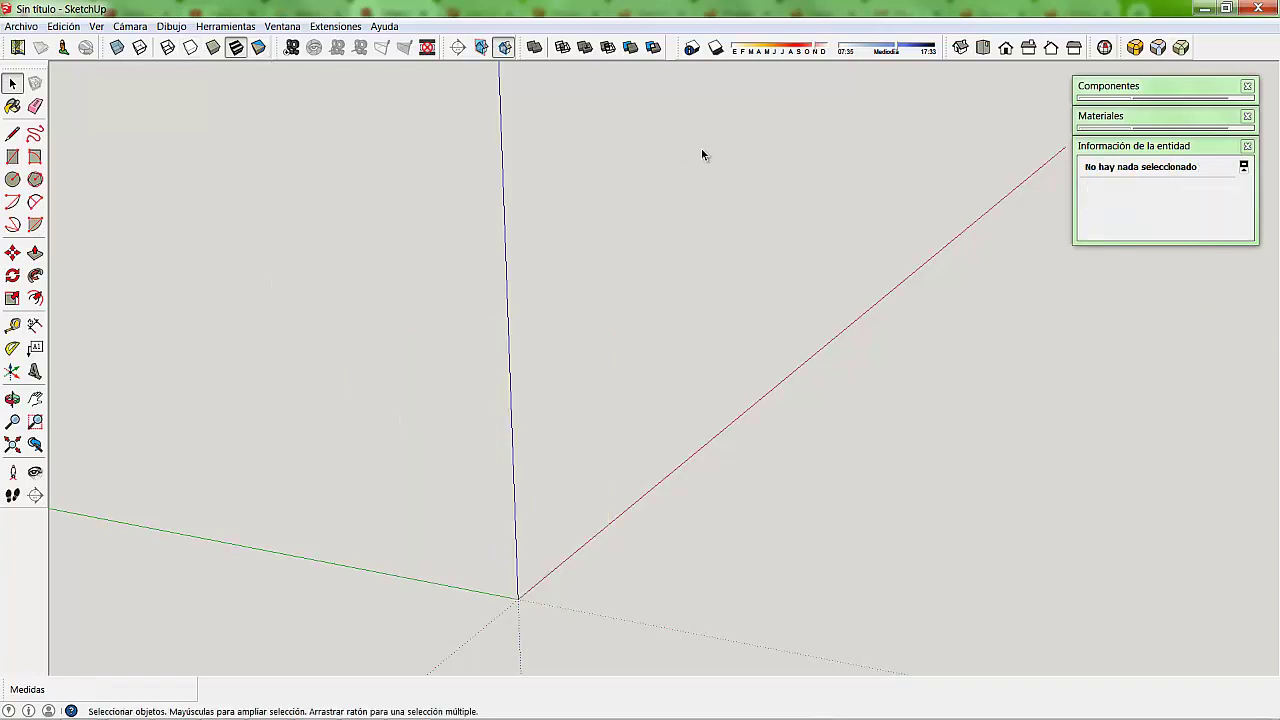
{"action": "left_click", "coordinate": [335, 26]}
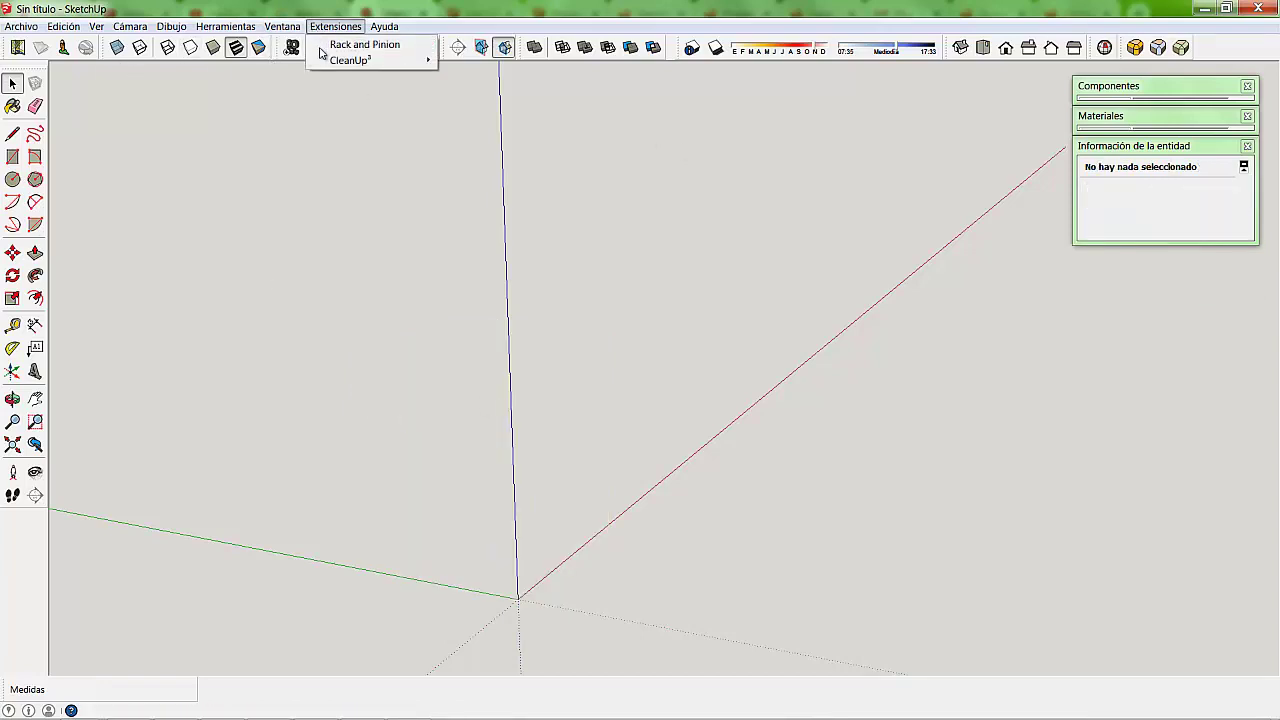
{"action": "mouse_move", "coordinate": [350, 60]}
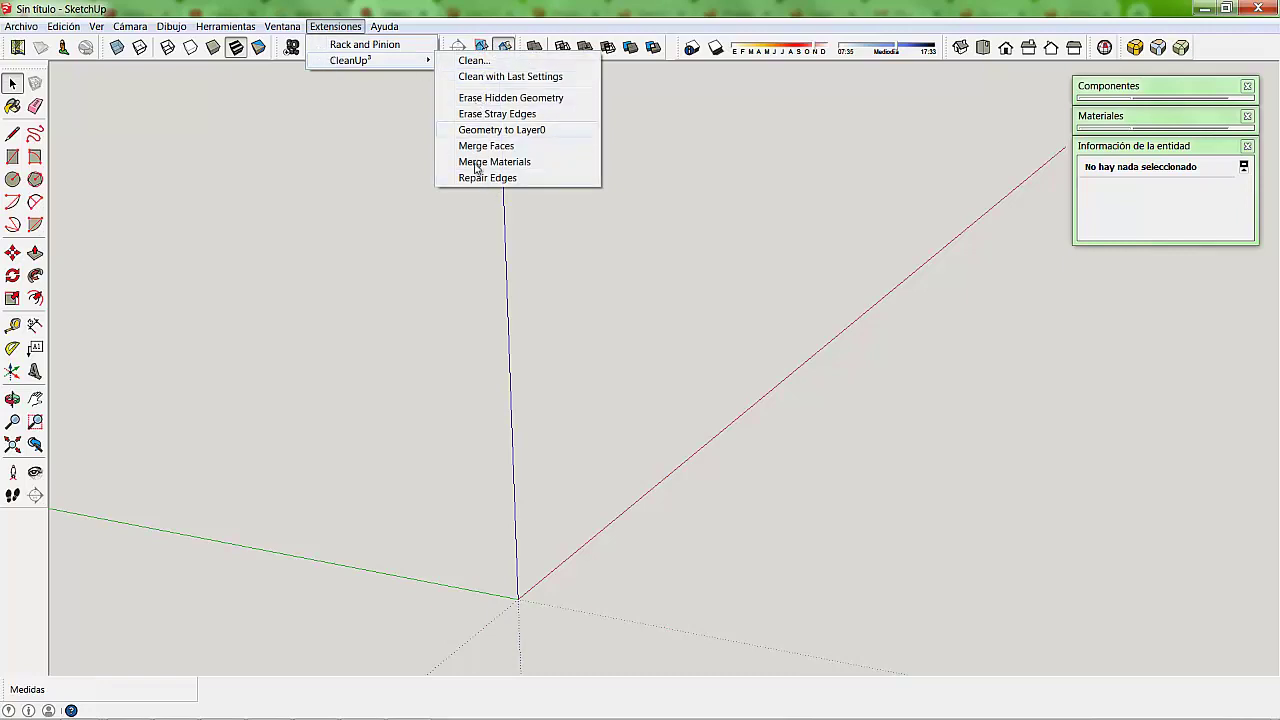
{"action": "left_click", "coordinate": [378, 137]}
Step: Undo the deletion with Ctrl+Z and reselect the restored rounded box
{"action": "left_click", "coordinate": [30, 30]}
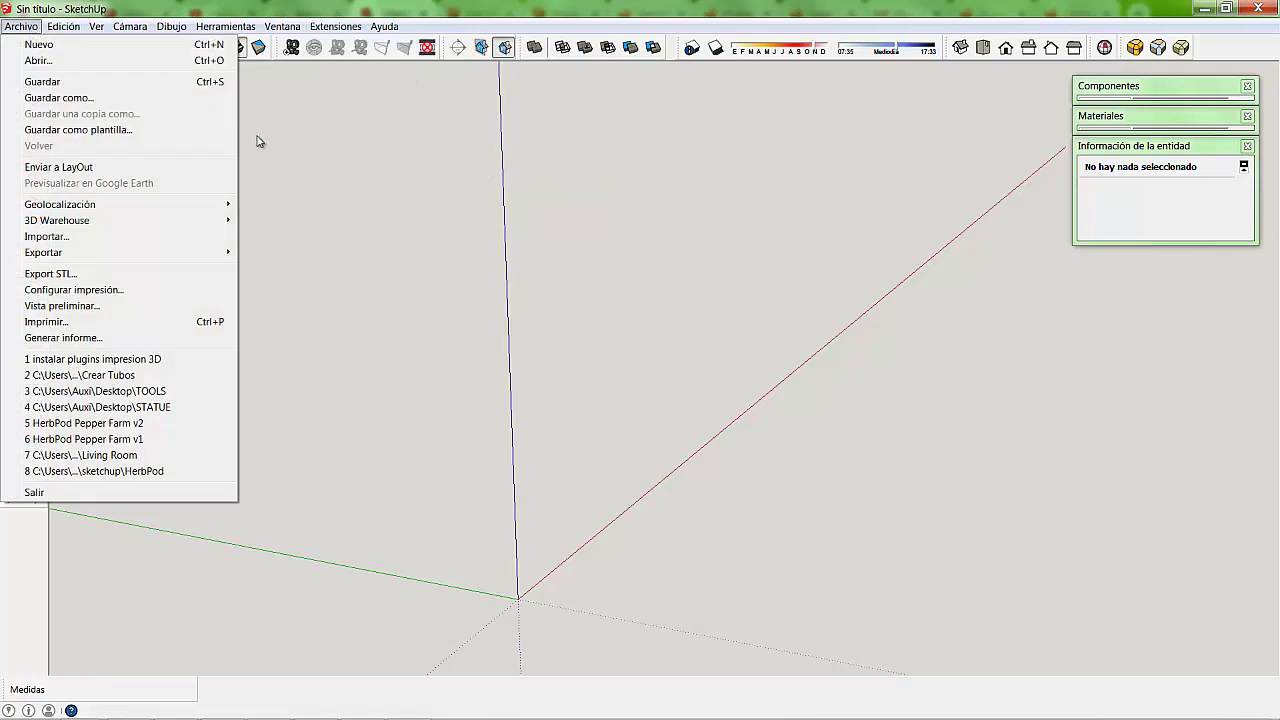
{"action": "left_click", "coordinate": [314, 170]}
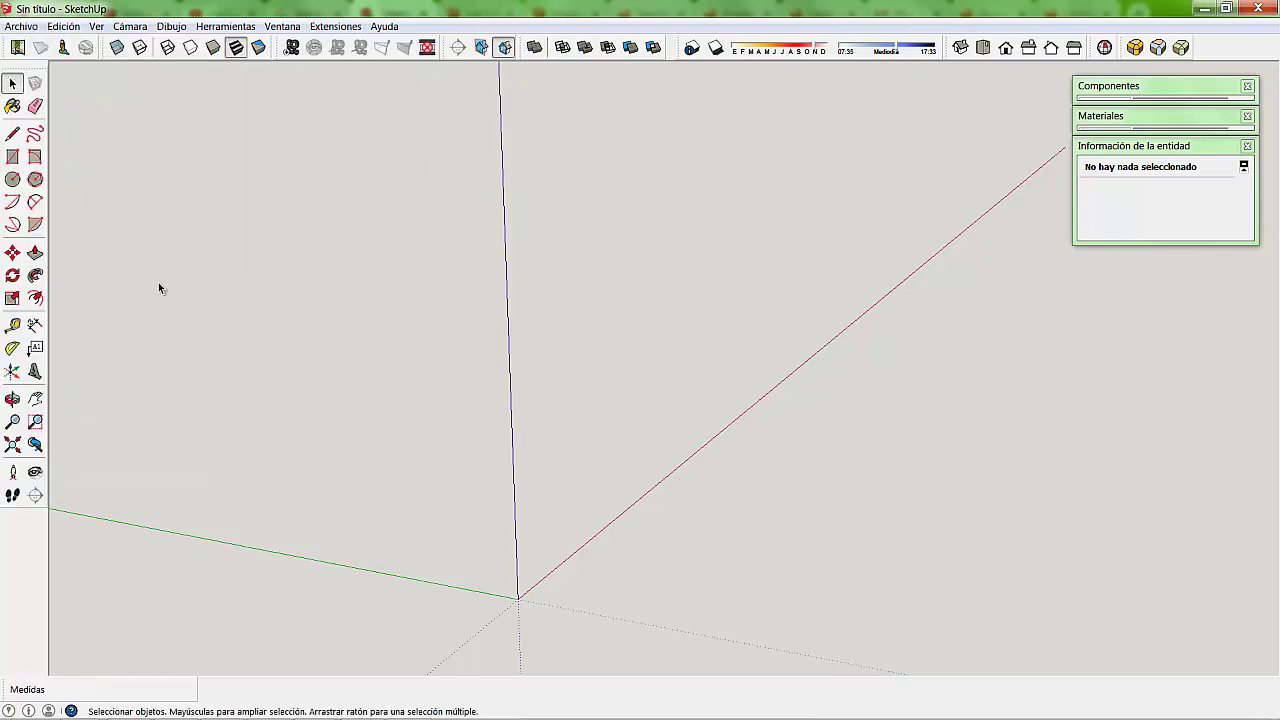
{"action": "key", "text": "ctrl+z"}
{"action": "left_click", "coordinate": [430, 419]}
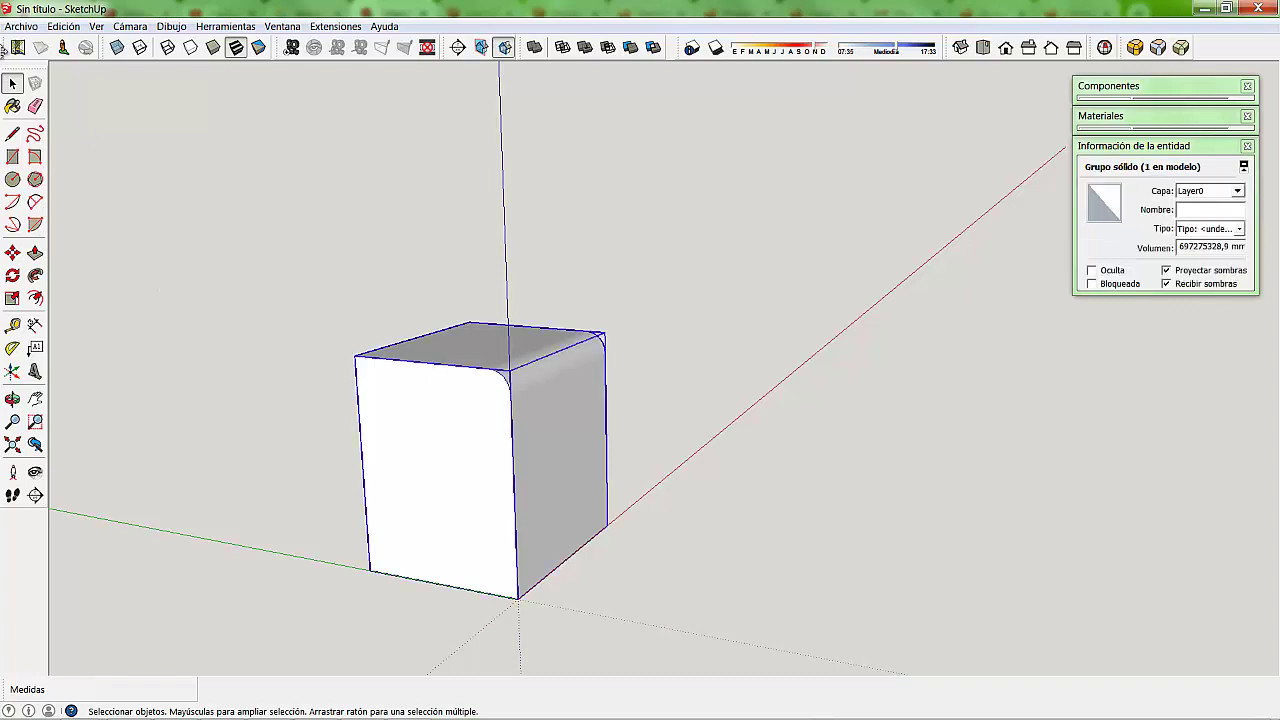
Step: Export only the selected box as STL to Escritorio under the name archivo
{"action": "left_click", "coordinate": [14, 29]}
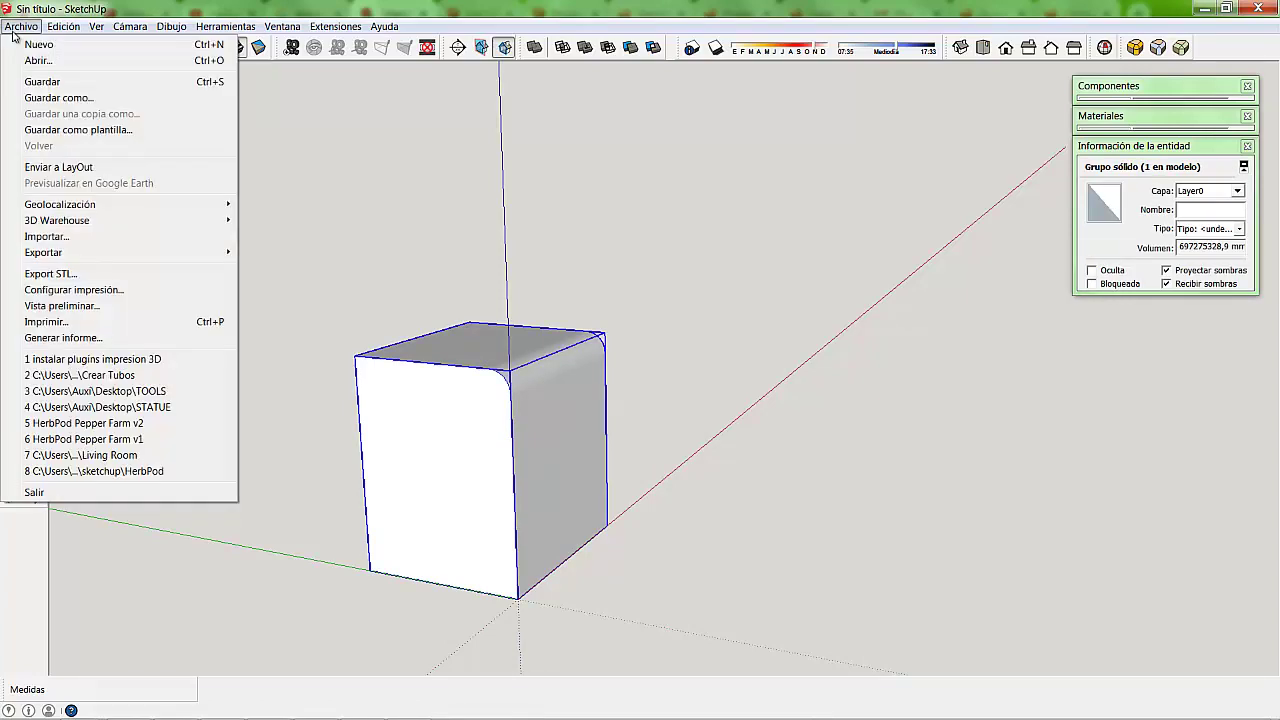
{"action": "left_click", "coordinate": [83, 275]}
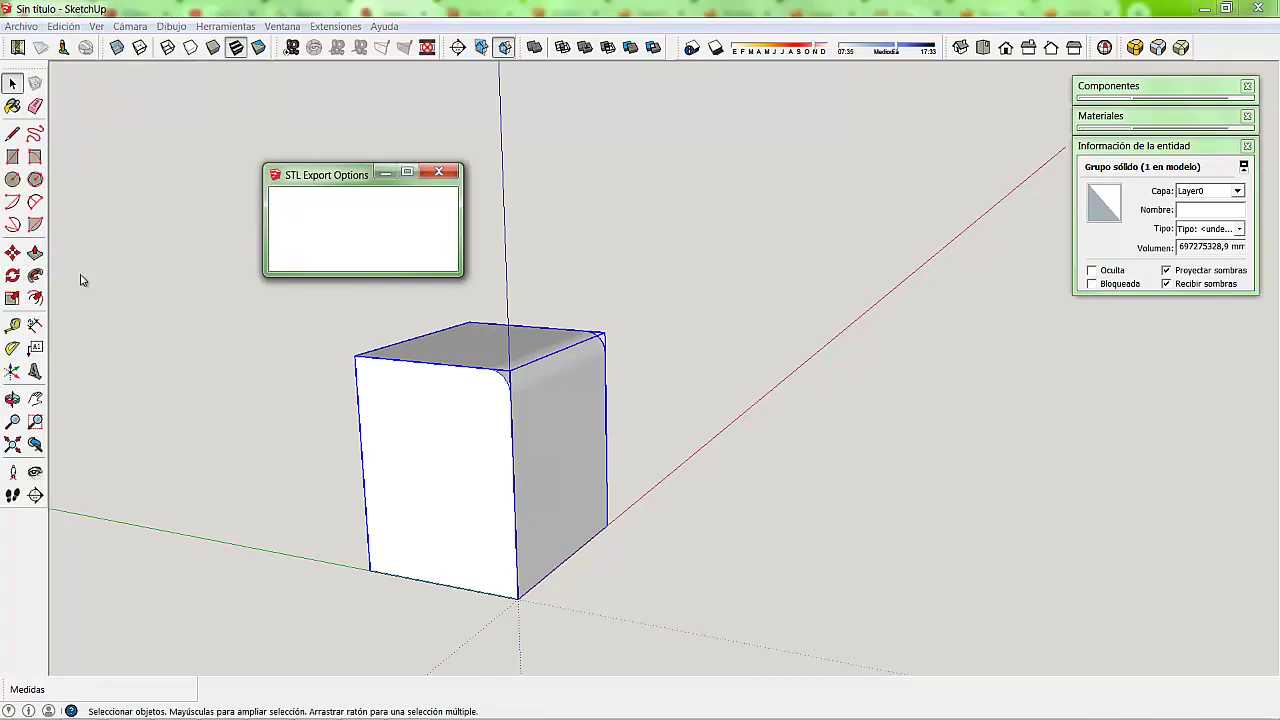
{"action": "left_click_drag", "start_coordinate": [329, 165], "coordinate": [231, 109]}
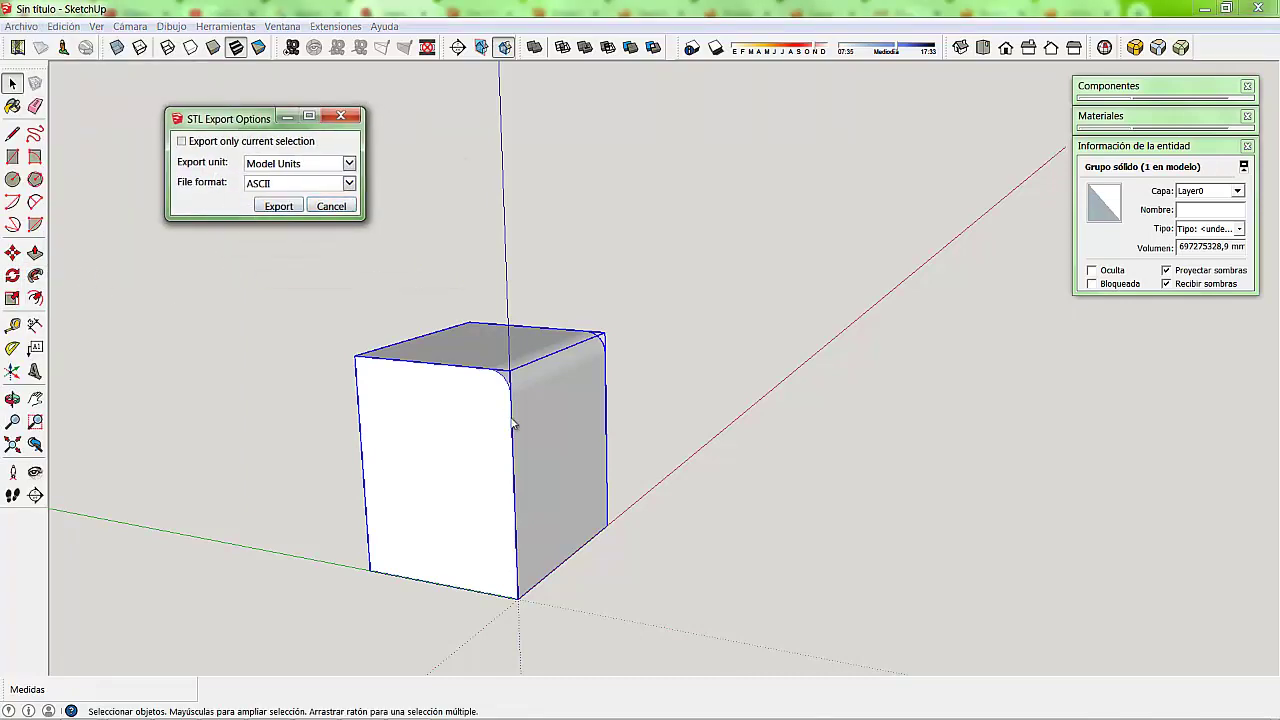
{"action": "left_click", "coordinate": [182, 143]}
{"action": "left_click", "coordinate": [280, 207]}
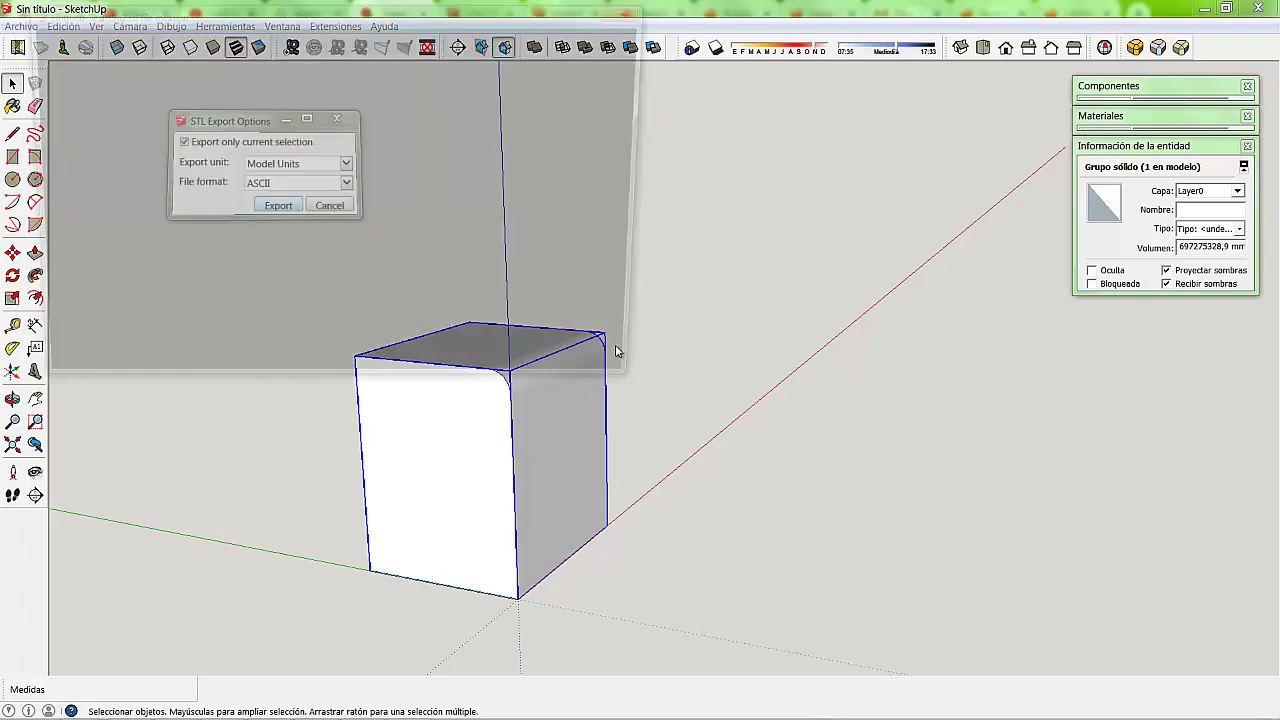
{"action": "left_click", "coordinate": [72, 112]}
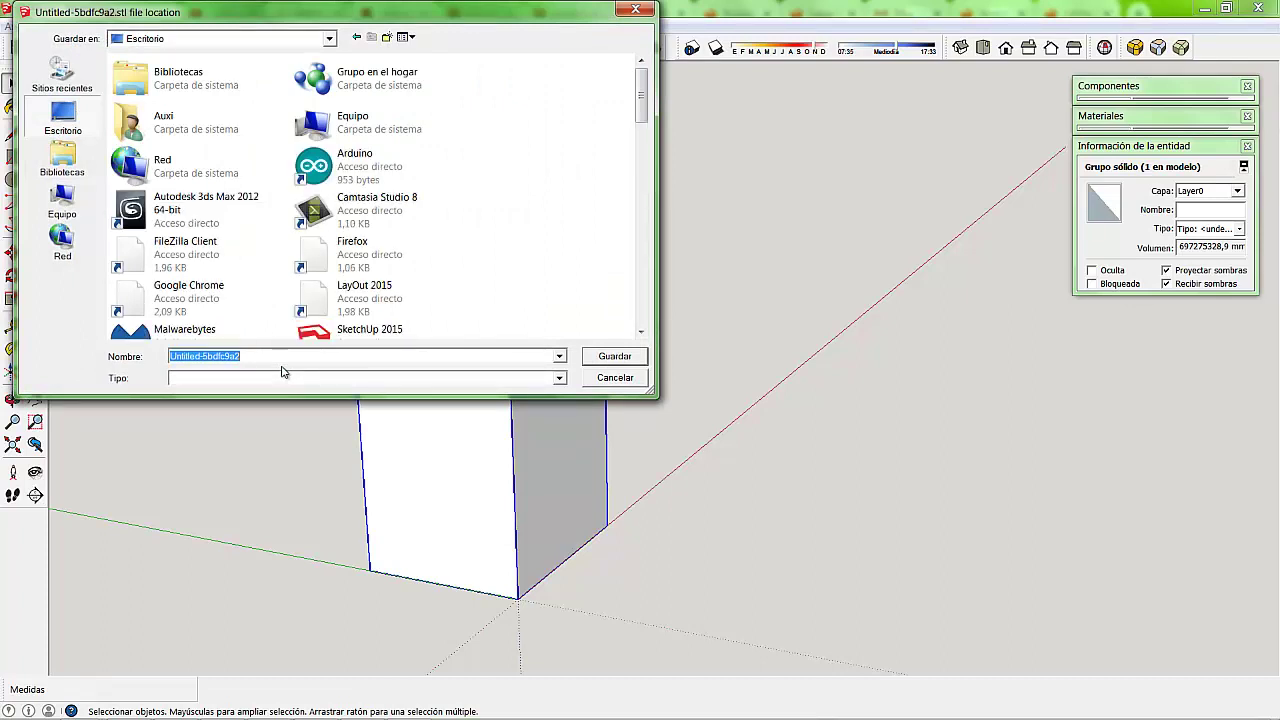
{"action": "type", "text": "arch"}
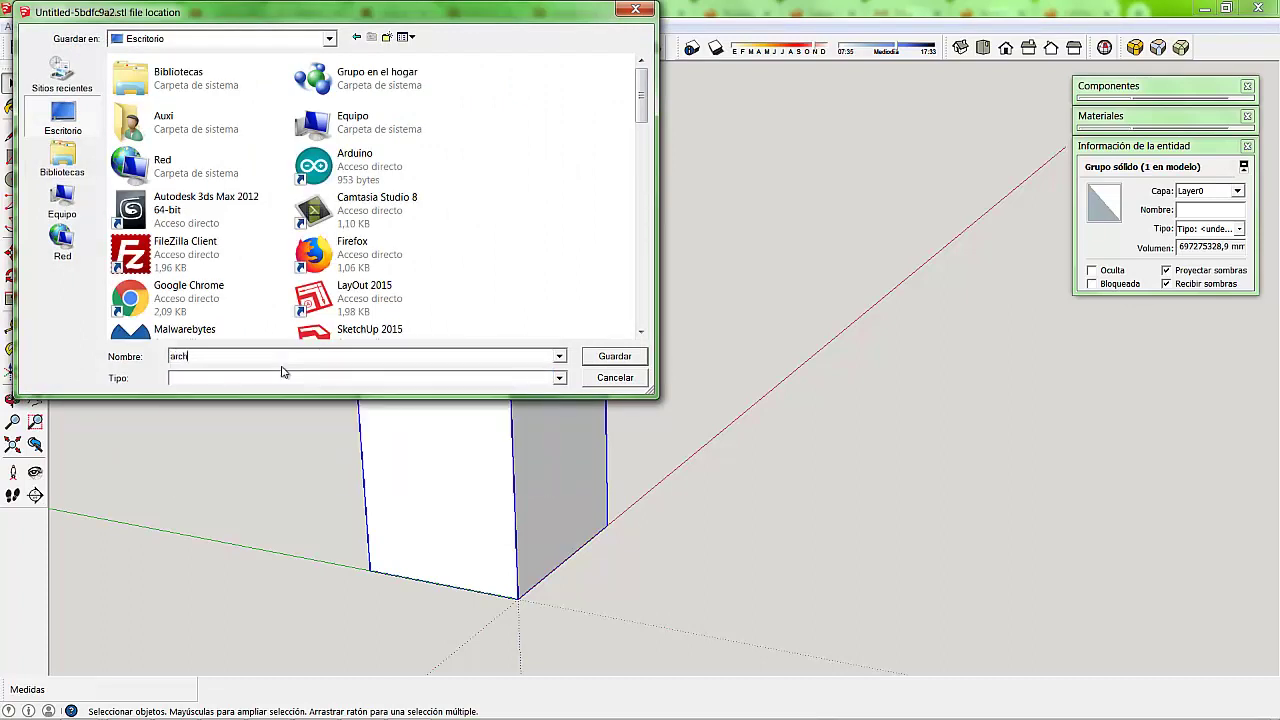
{"action": "type", "text": "ivo.stl"}
{"action": "left_click", "coordinate": [630, 360]}
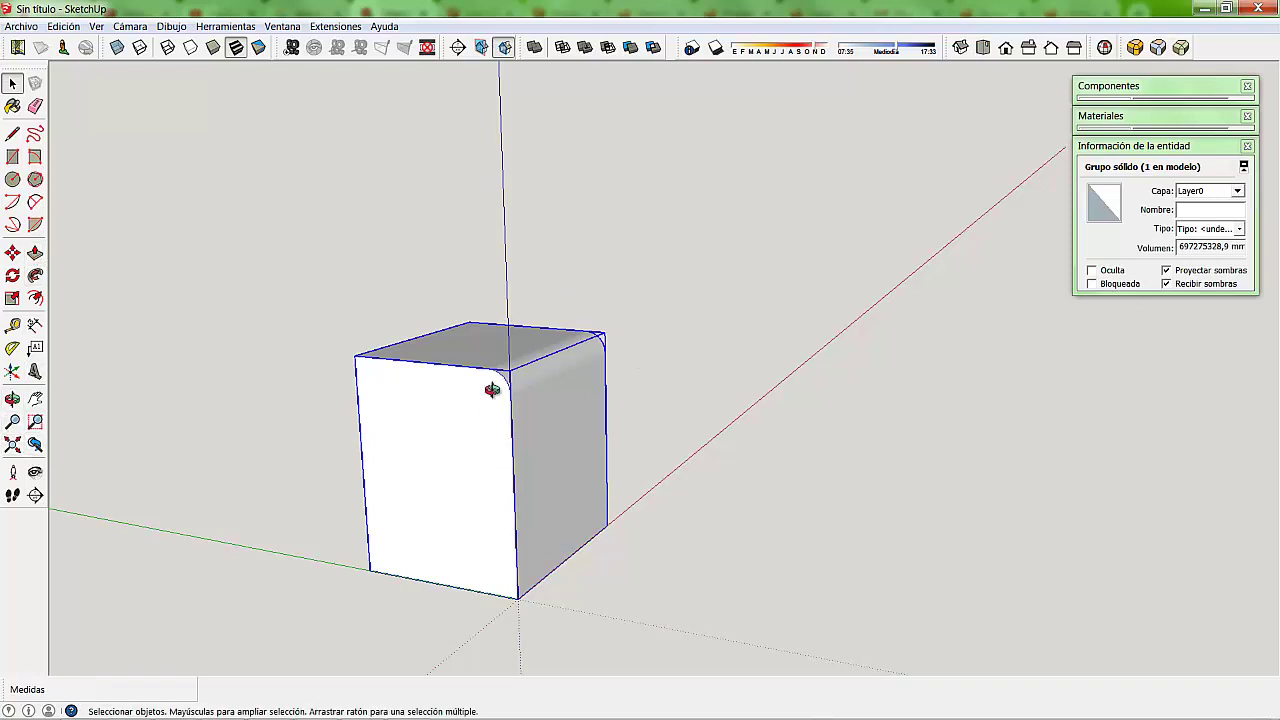
Step: Orbit lower, reselect the rounded box group and bring up the Extensiones > CleanUp³ commands
{"action": "mouse_move", "coordinate": [490, 390]}
{"action": "middle_mouse_down"}
{"action": "mouse_move", "coordinate": [524, 424]}
{"action": "mouse_move", "coordinate": [329, 363]}
{"action": "middle_mouse_up"}
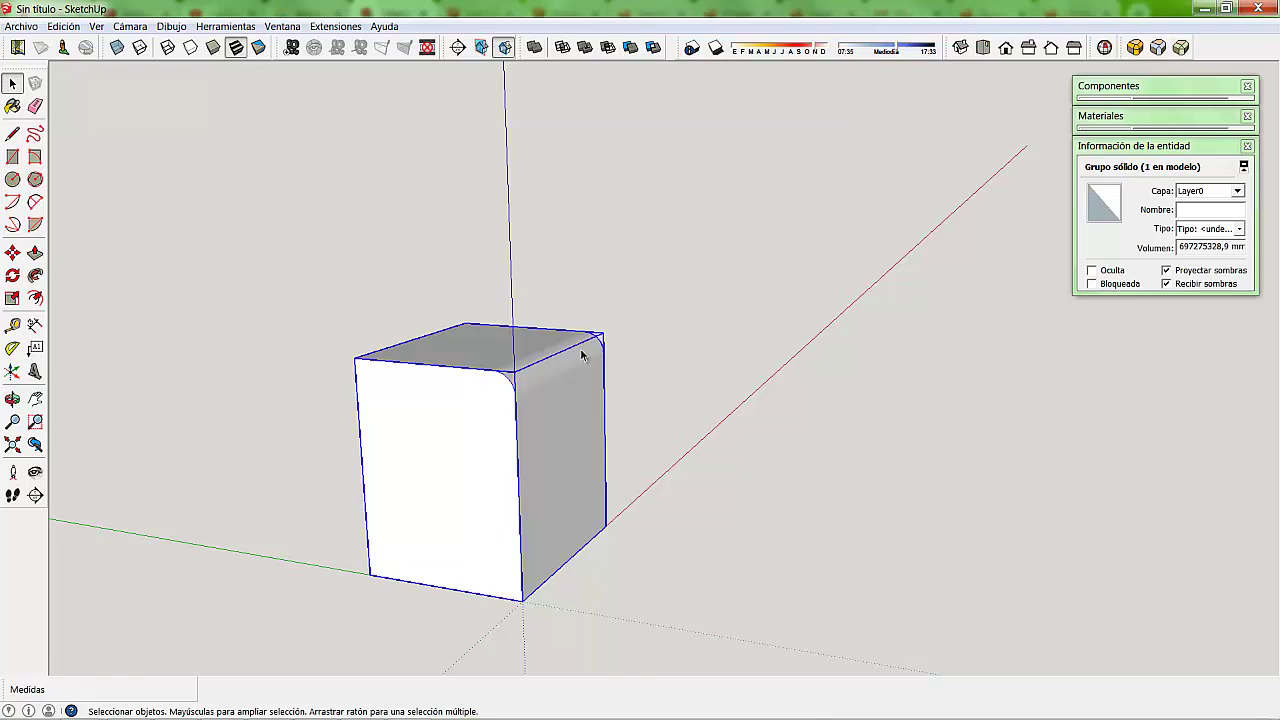
{"action": "left_click", "coordinate": [664, 370]}
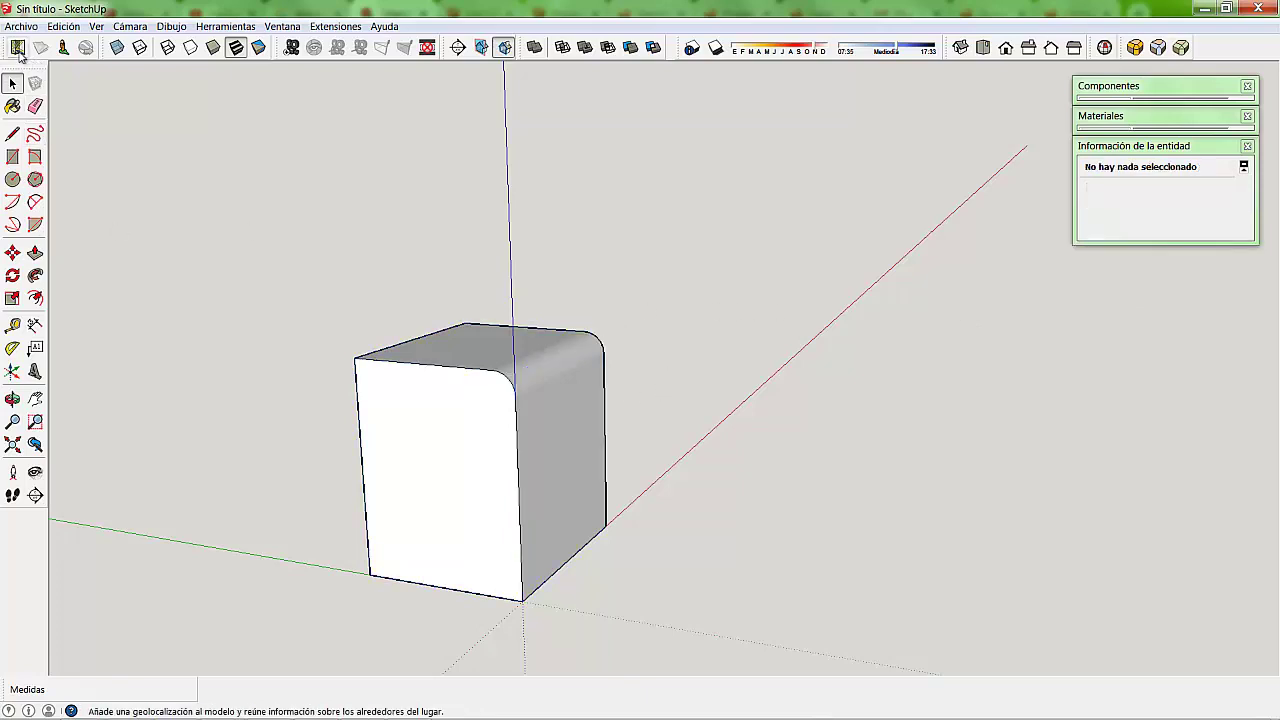
{"action": "left_click", "coordinate": [505, 376]}
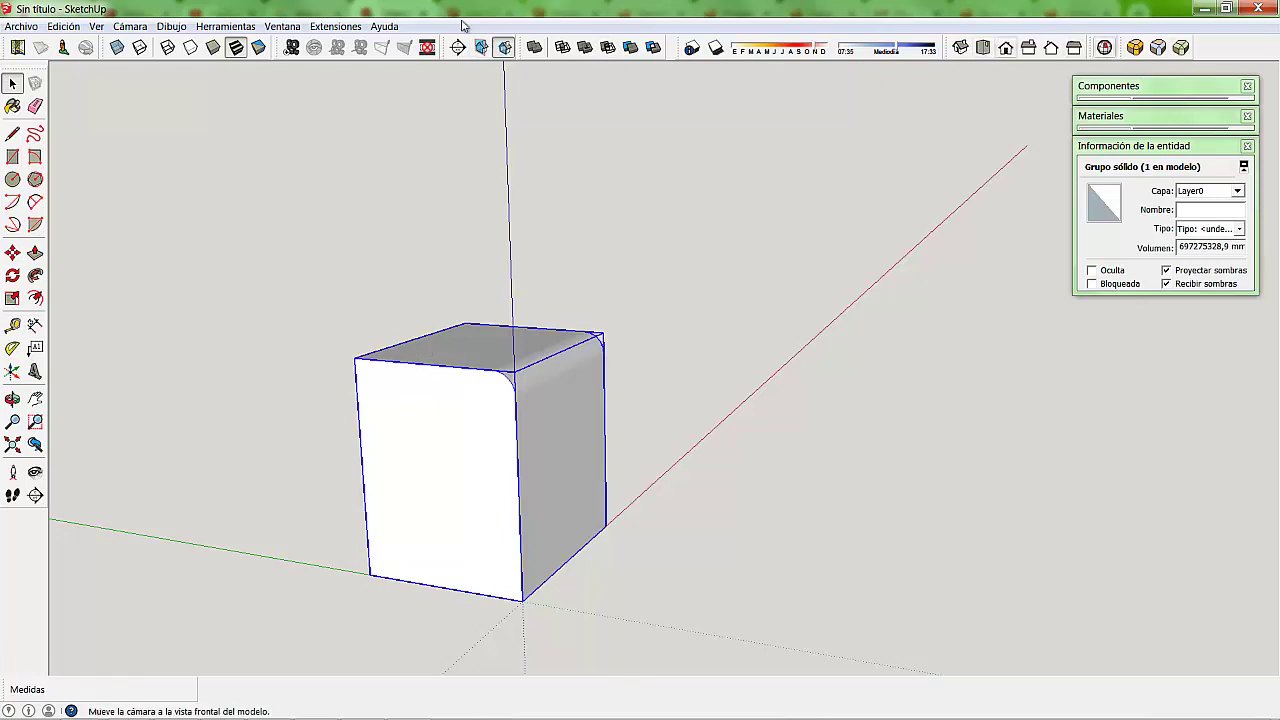
{"action": "left_click", "coordinate": [300, 27]}
{"action": "mouse_move", "coordinate": [350, 60]}
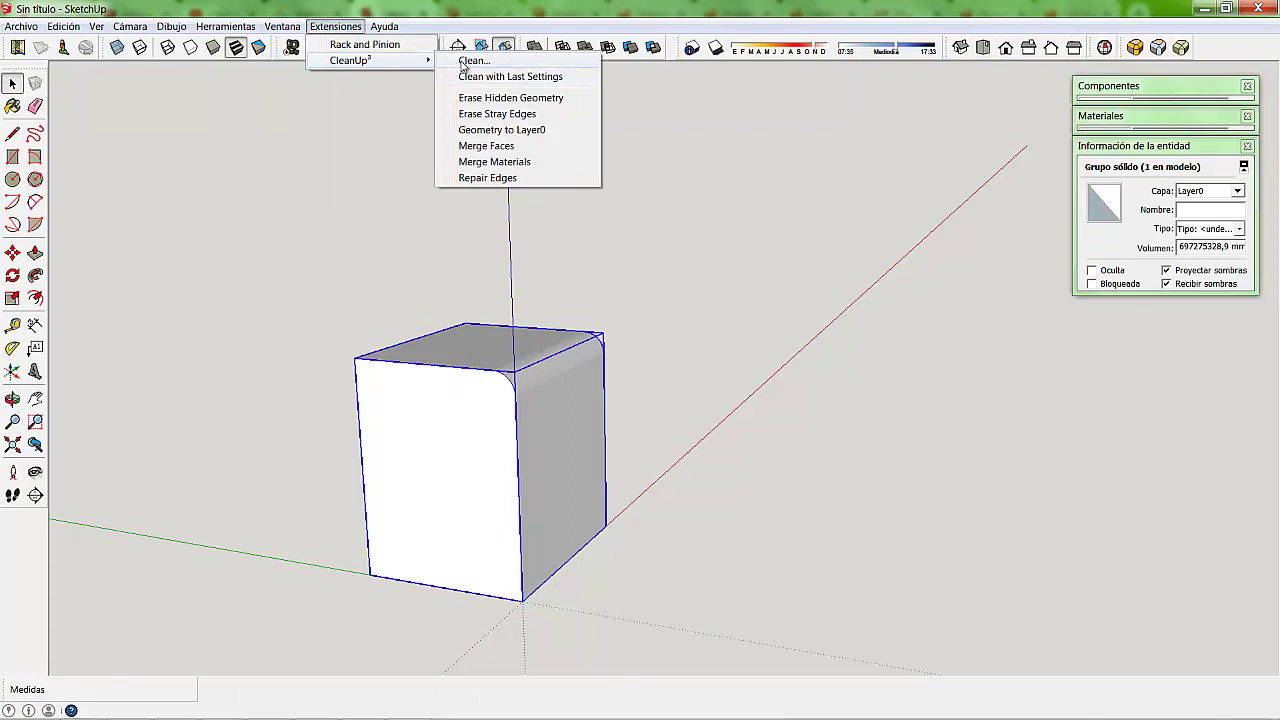
Step: Run CleanUp³ Clean… on the box and dismiss the statistics and validity results
{"action": "left_click", "coordinate": [470, 61]}
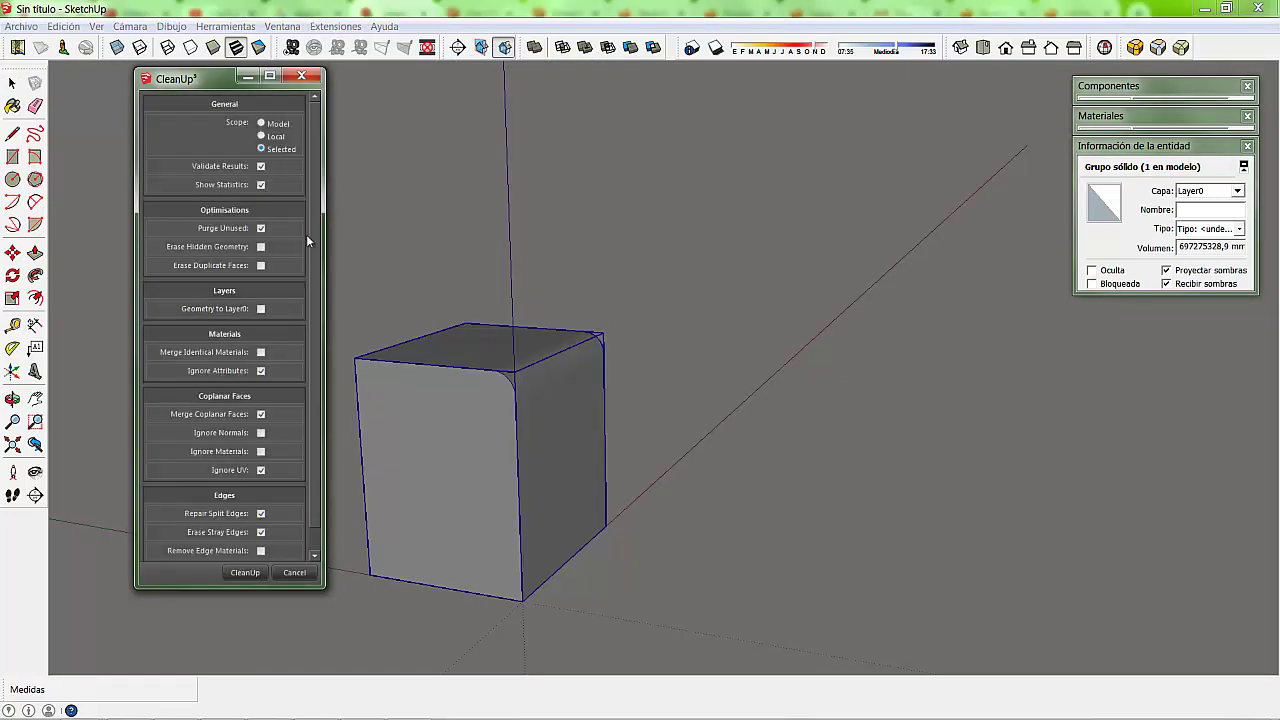
{"action": "scroll", "coordinate": [305, 465], "scroll_direction": "down", "scroll_amount": 1}
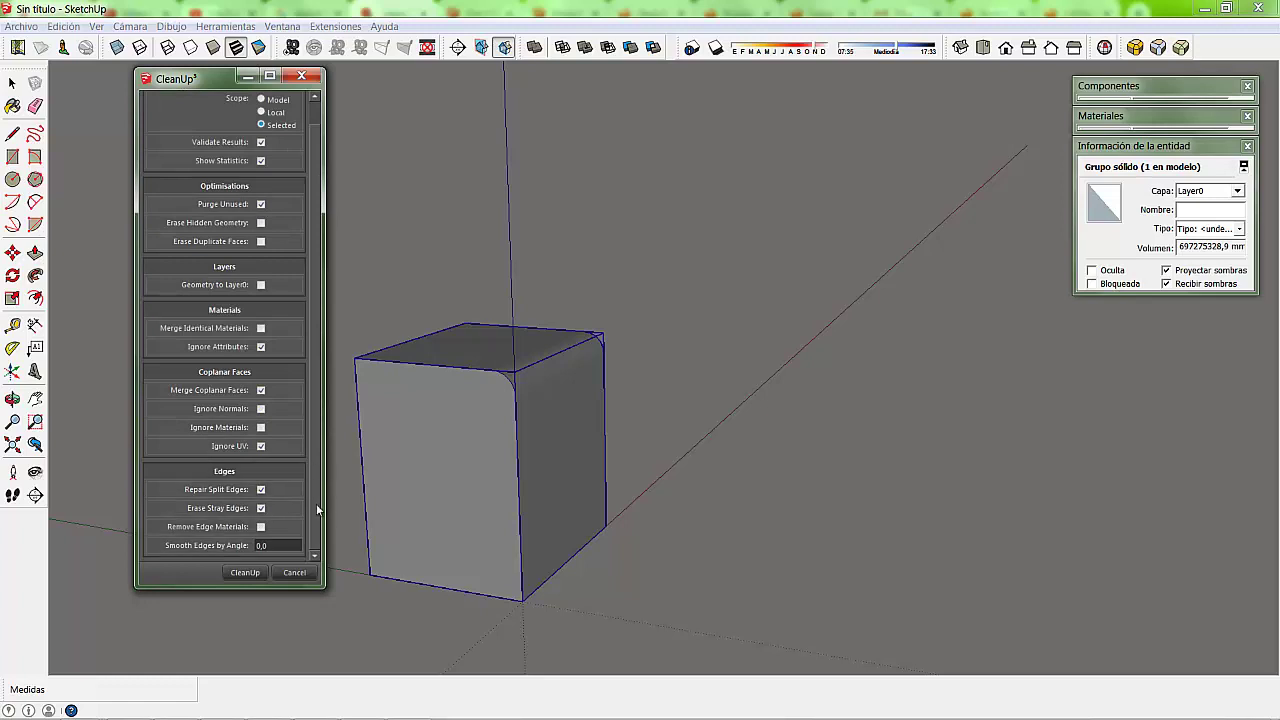
{"action": "scroll", "coordinate": [300, 310], "scroll_direction": "up", "scroll_amount": 1}
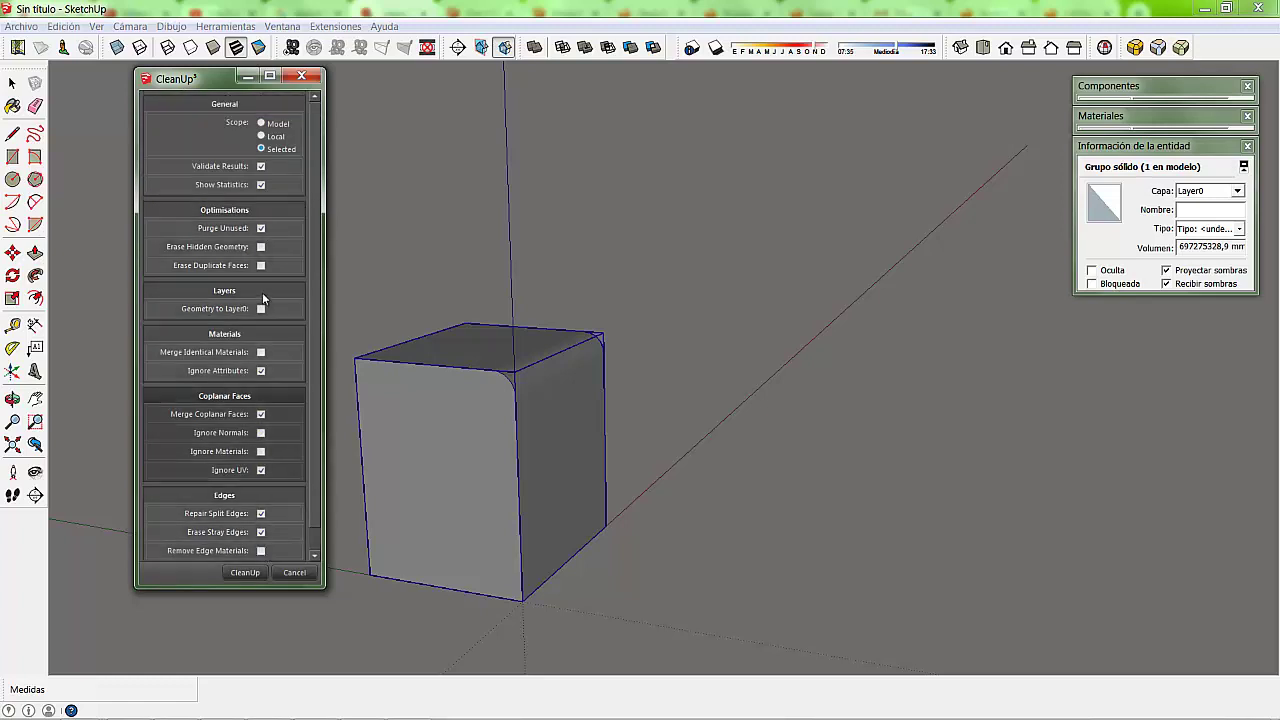
{"action": "left_click", "coordinate": [258, 572]}
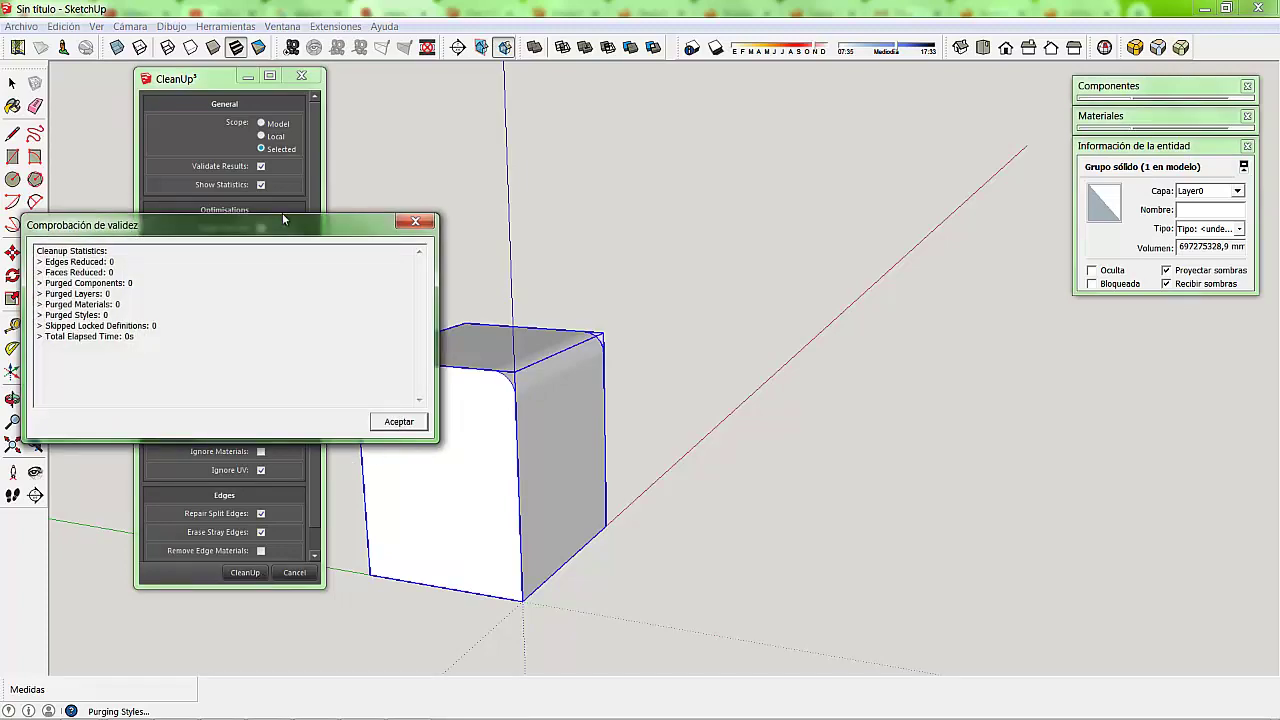
{"action": "left_click", "coordinate": [396, 424]}
{"action": "left_click", "coordinate": [818, 455]}
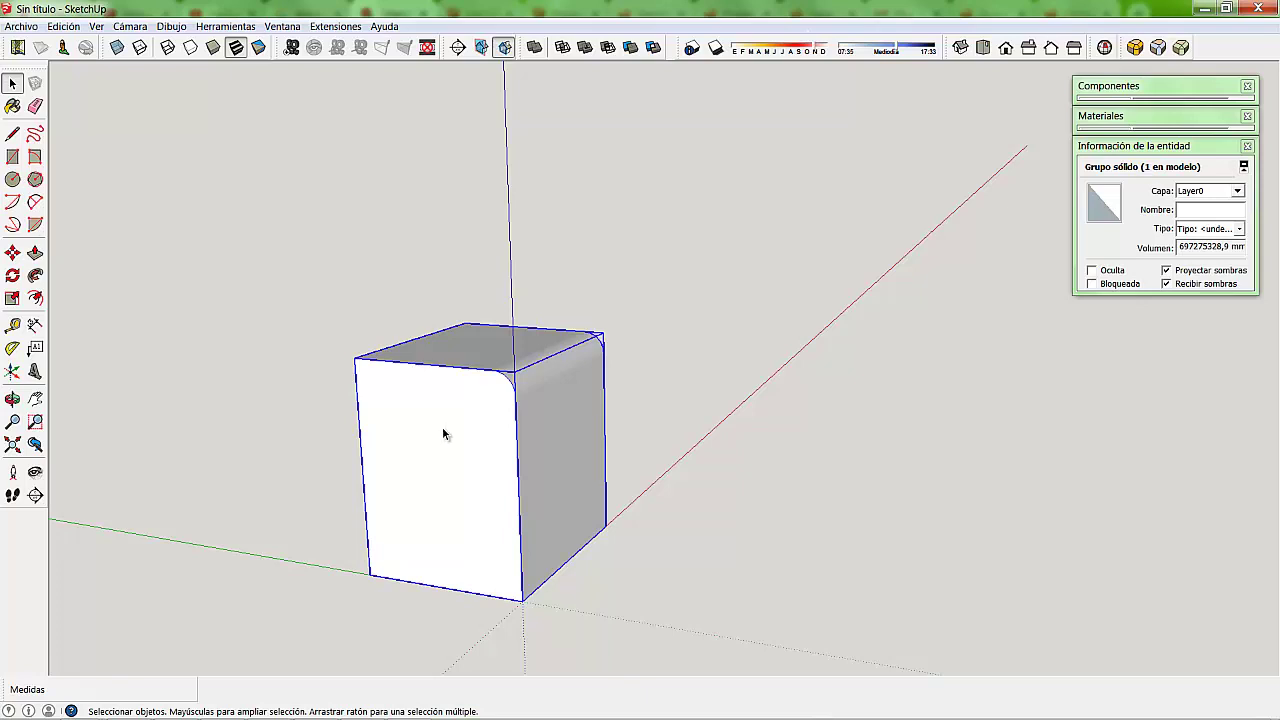
Step: Delete the rounded box and launch the Dibujo > Involute Gear command
{"action": "key", "text": "Delete"}
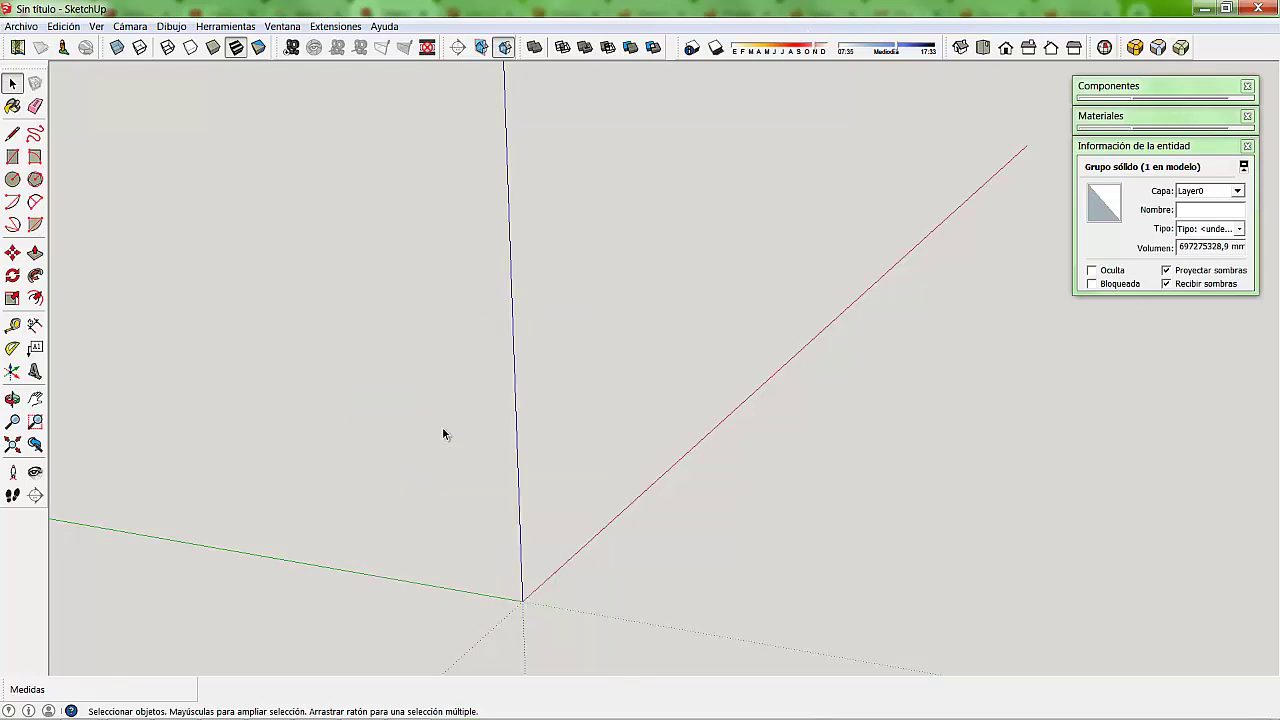
{"action": "left_click", "coordinate": [225, 26]}
{"action": "mouse_move", "coordinate": [335, 26]}
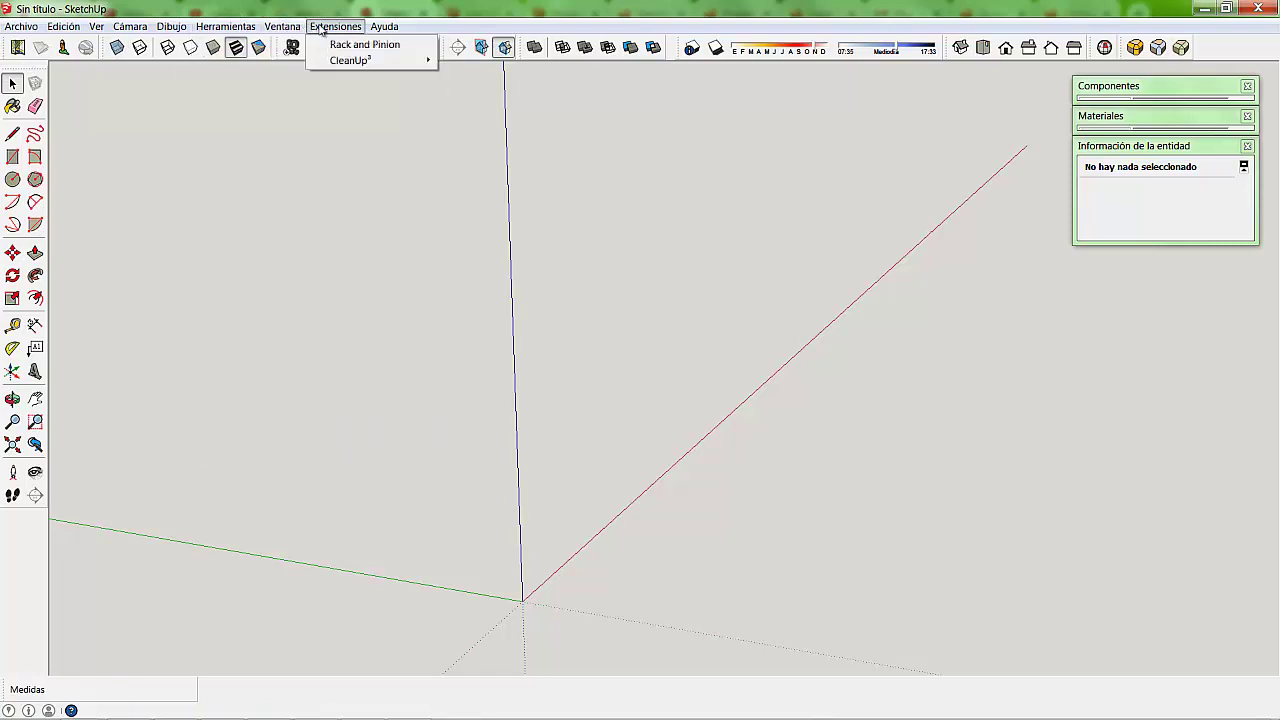
{"action": "key", "text": "Escape"}
{"action": "left_click", "coordinate": [229, 26]}
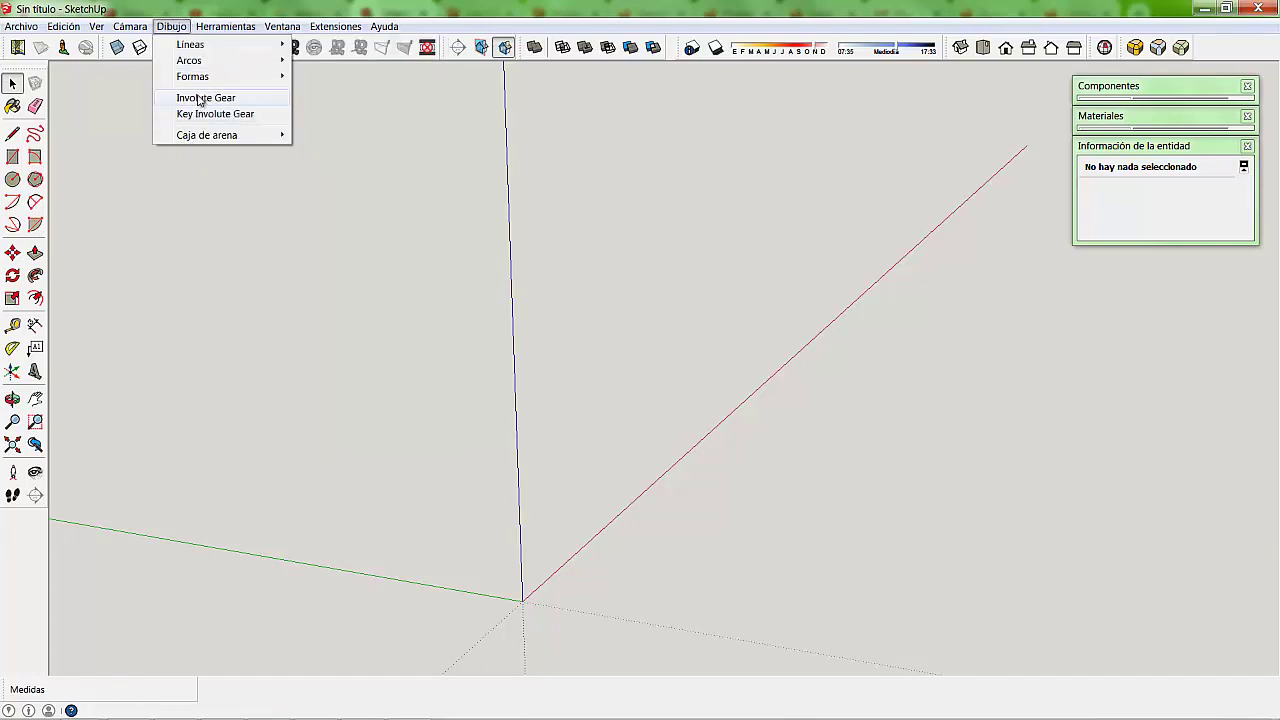
{"action": "left_click", "coordinate": [200, 100]}
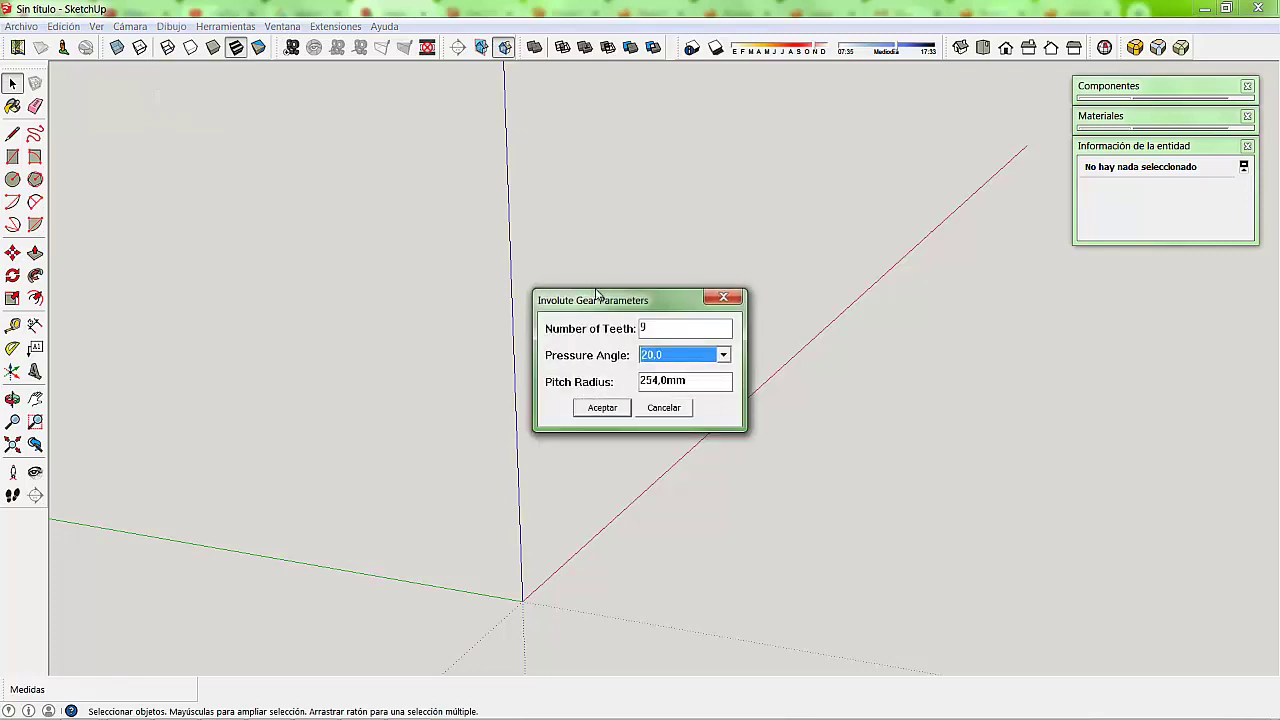
Step: Create the gear with 25 teeth, pitch radius 100 and 20.0 pressure angle
{"action": "left_click_drag", "start_coordinate": [557, 292], "coordinate": [293, 247]}
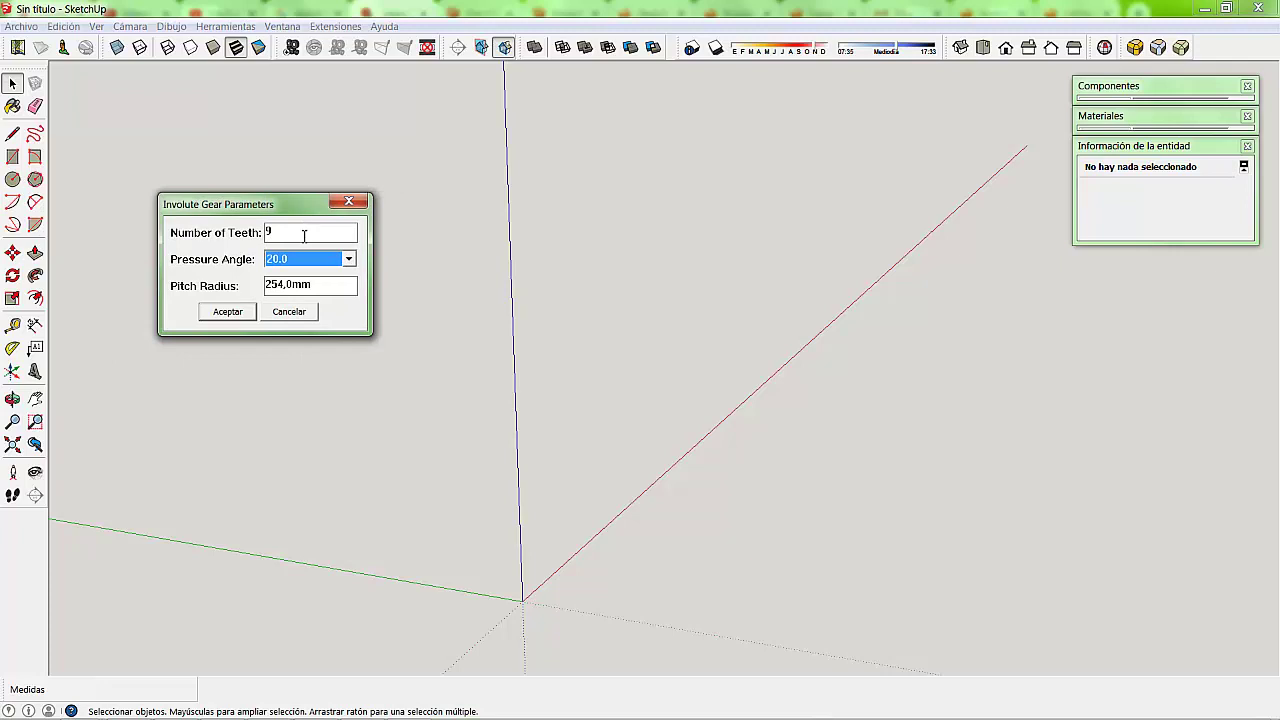
{"action": "key", "text": "shift+Tab"}
{"action": "double_click", "coordinate": [323, 287]}
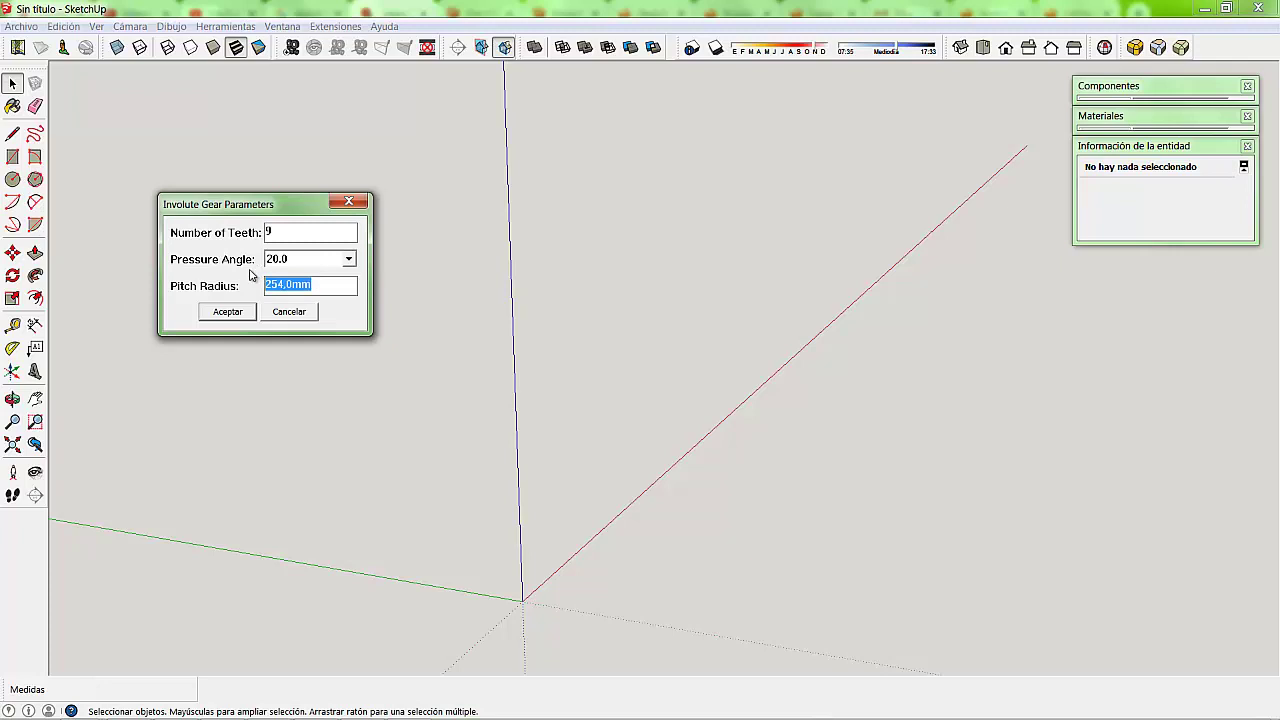
{"action": "type", "text": "100"}
{"action": "double_click", "coordinate": [279, 232]}
{"action": "type", "text": "25"}
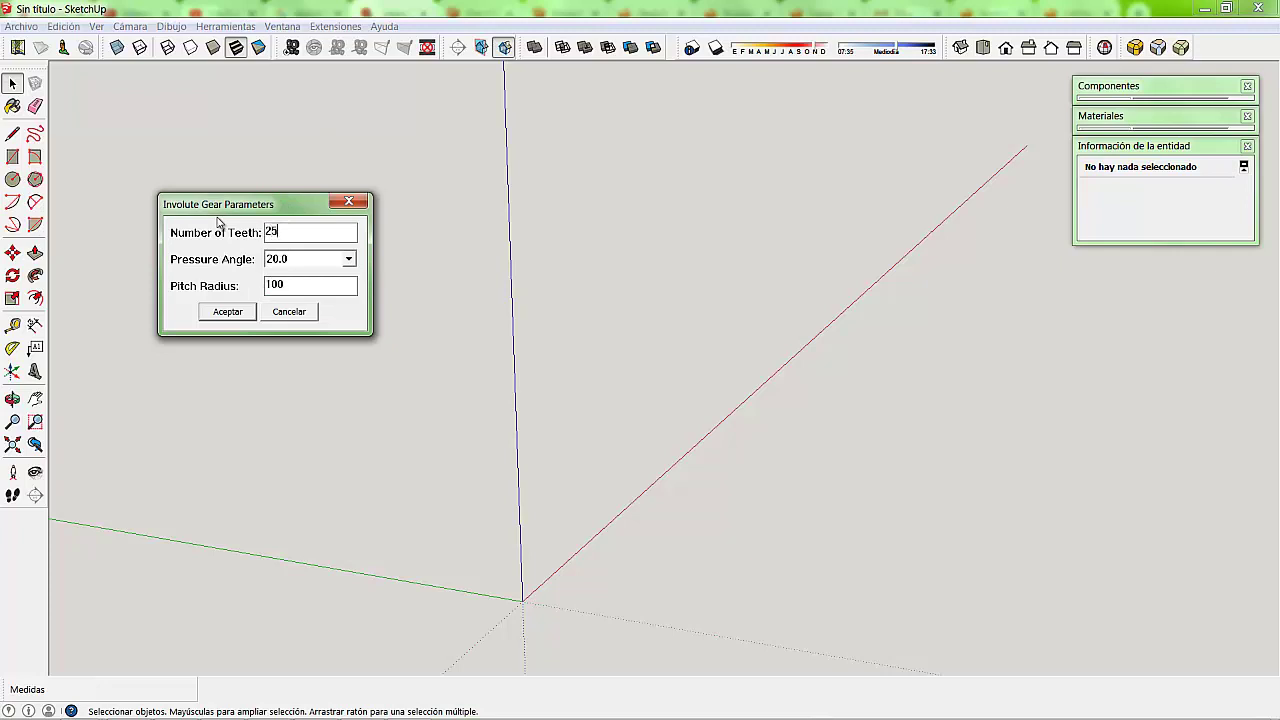
{"action": "key", "text": "Tab"}
{"action": "key", "text": "Tab"}
{"action": "key", "text": "Tab"}
{"action": "key", "text": "Tab"}
{"action": "key", "text": "Tab"}
{"action": "key", "text": "Tab"}
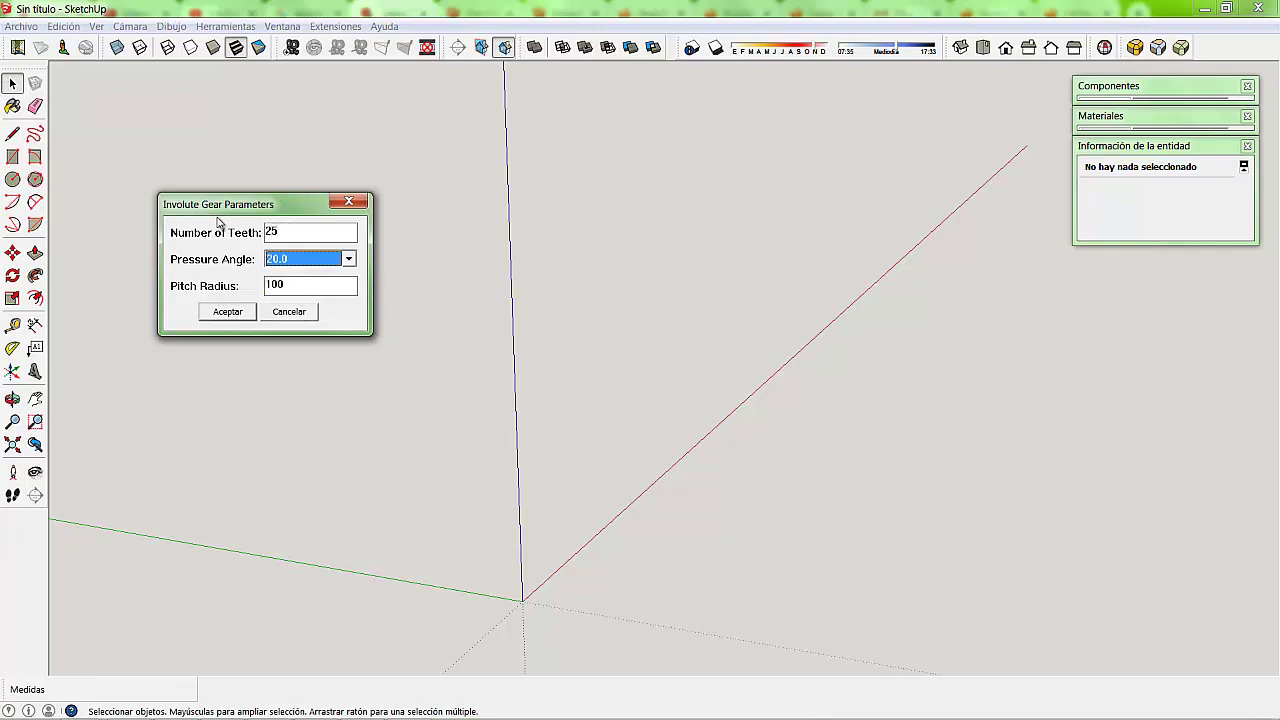
{"action": "left_click", "coordinate": [348, 259]}
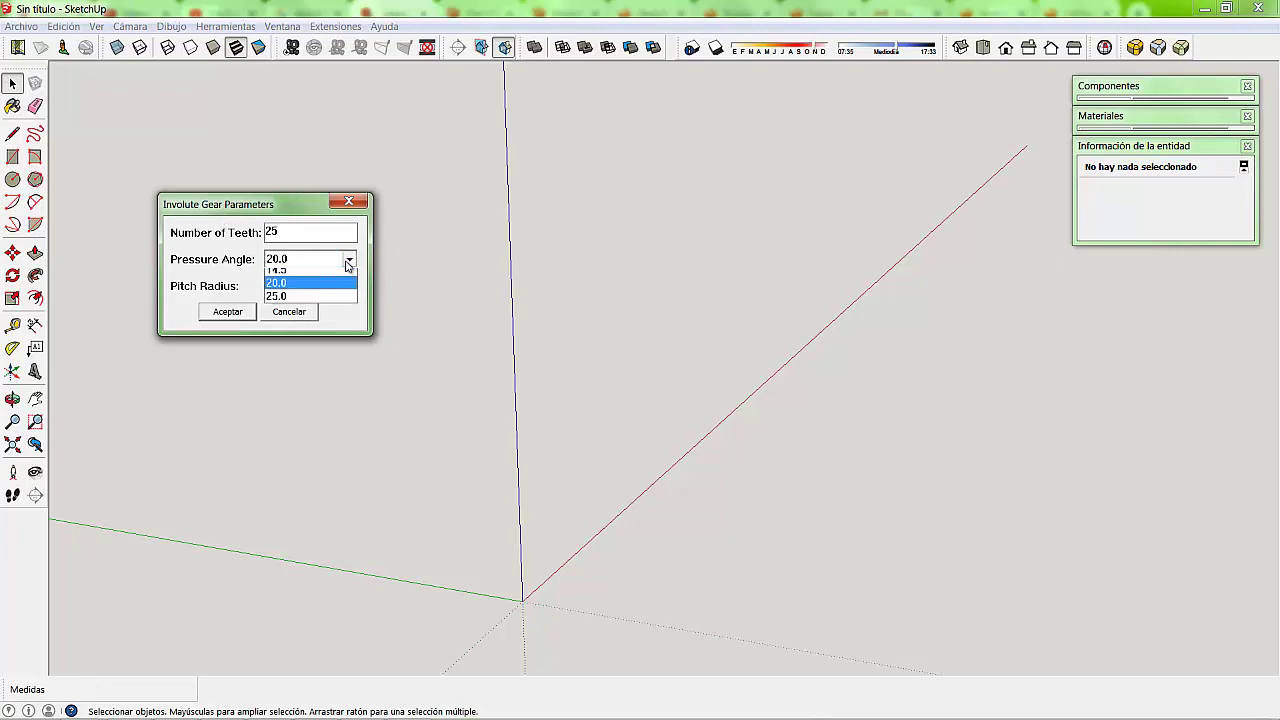
{"action": "left_click", "coordinate": [333, 302]}
{"action": "left_click", "coordinate": [234, 313]}
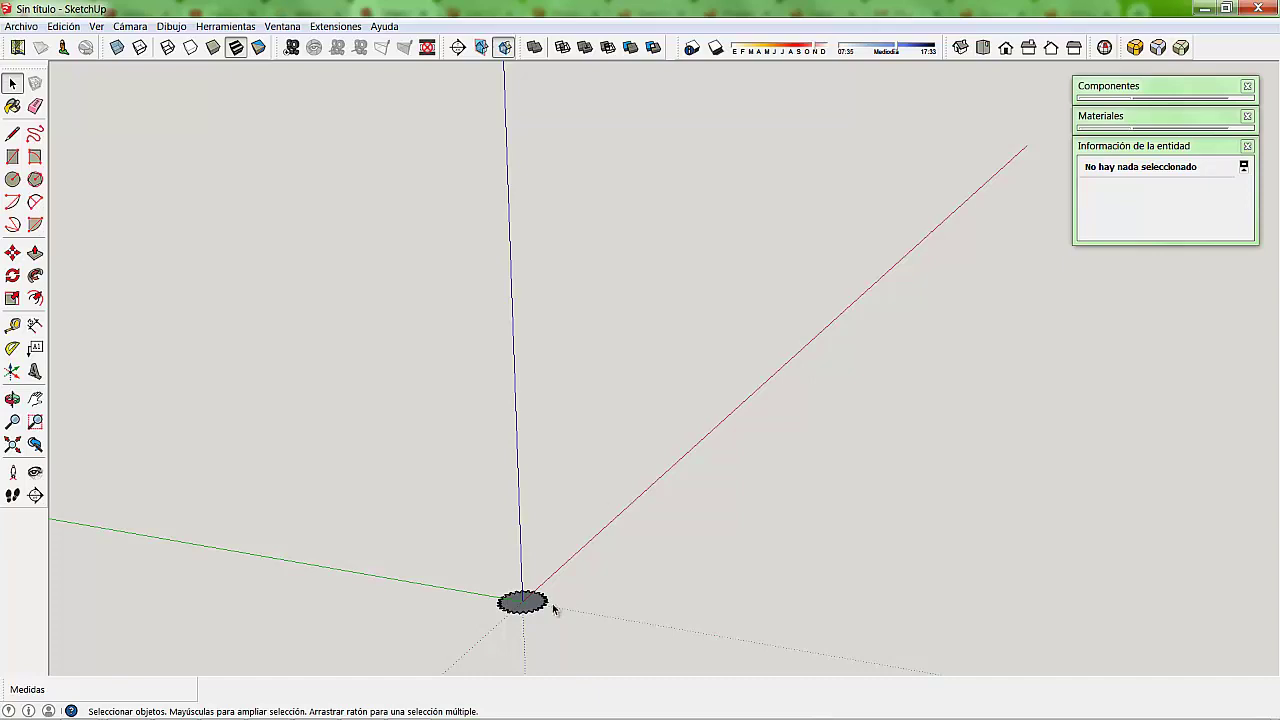
Step: Inside the gear group, push/pull the flat gear face up 20 mm
{"action": "scroll", "coordinate": [518, 618], "scroll_direction": "up", "scroll_amount": 2}
{"action": "scroll", "coordinate": [518, 618], "scroll_direction": "up", "scroll_amount": 2}
{"action": "scroll", "coordinate": [510, 600], "scroll_direction": "up", "scroll_amount": 3}
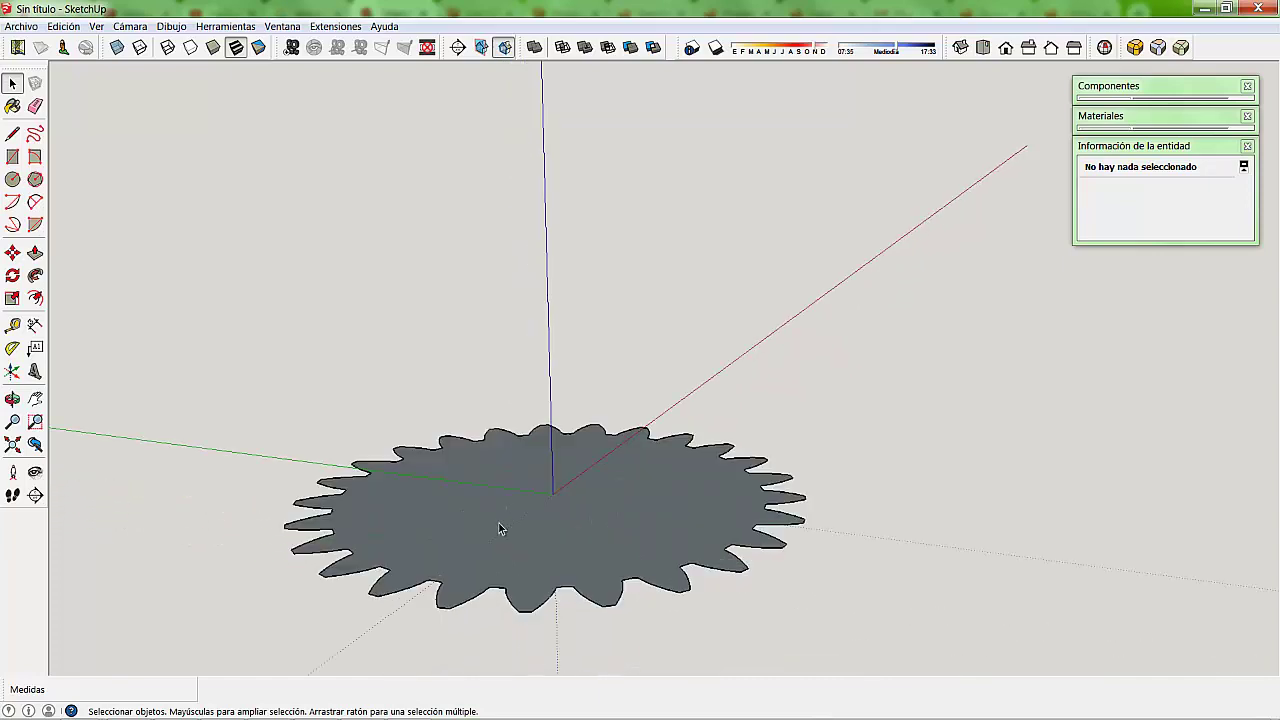
{"action": "left_click", "coordinate": [500, 528]}
{"action": "double_click", "coordinate": [420, 491]}
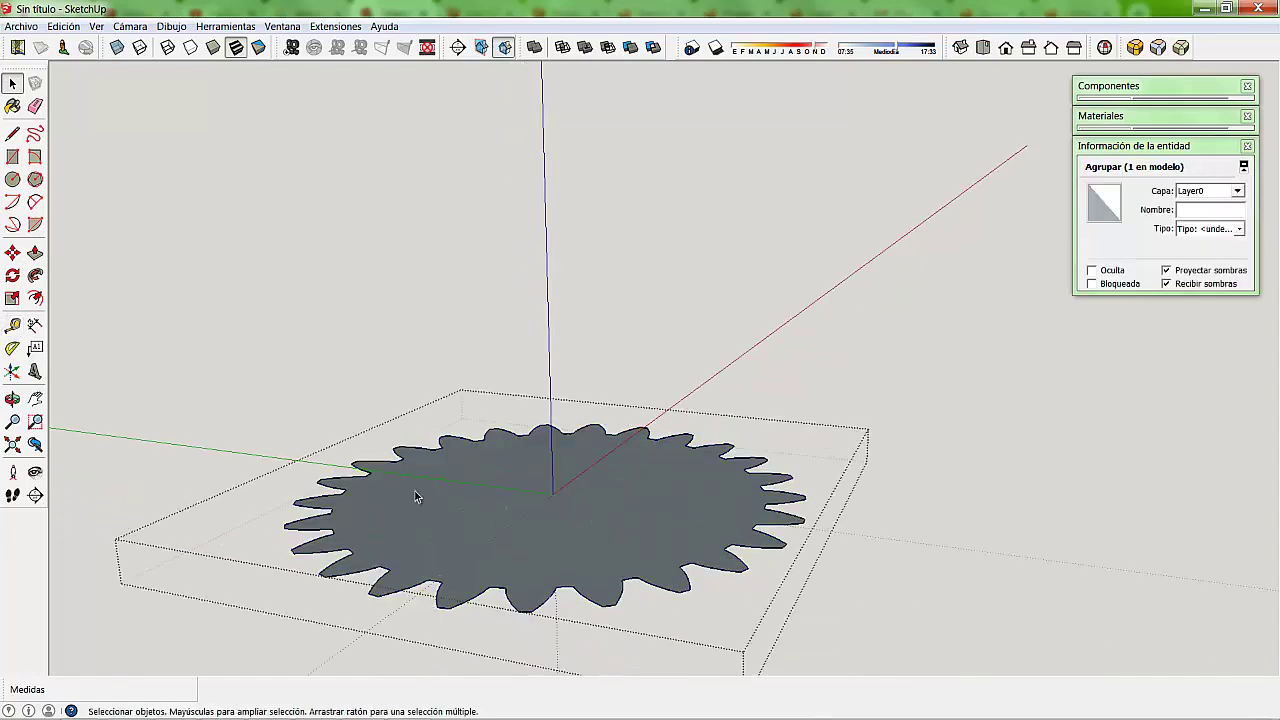
{"action": "left_click", "coordinate": [35, 252]}
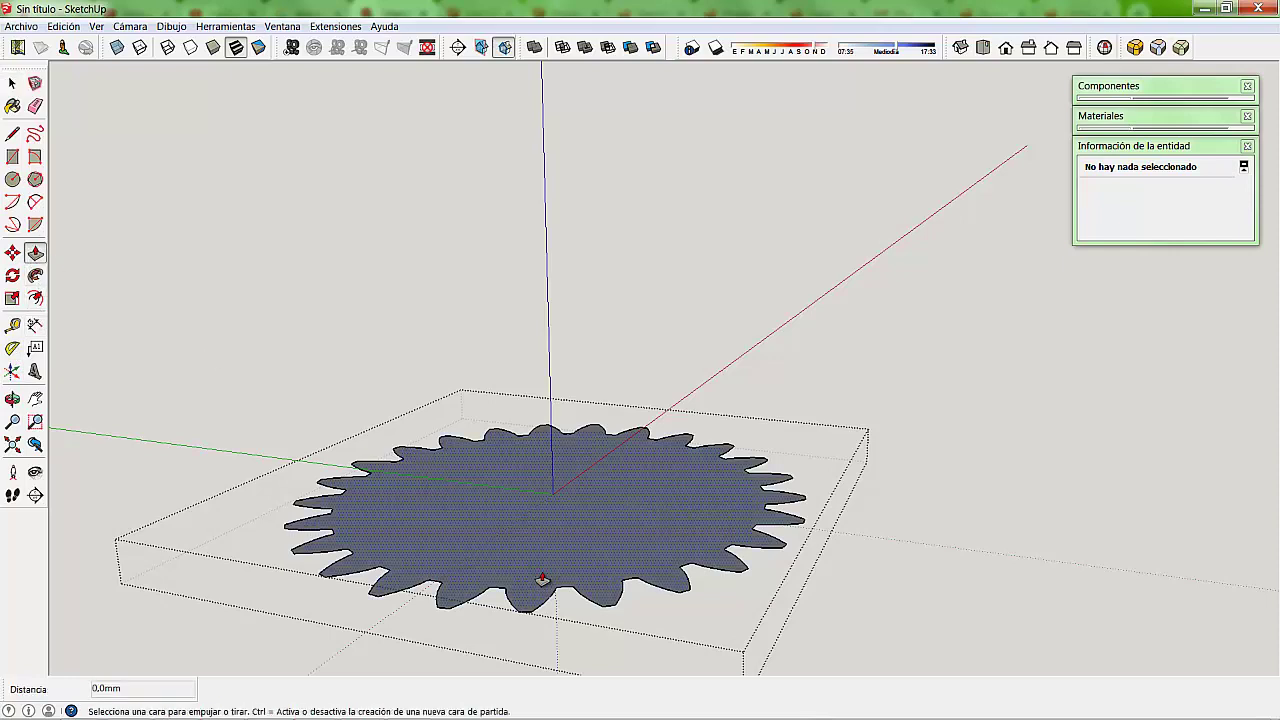
{"action": "left_click_drag", "start_coordinate": [531, 586], "coordinate": [563, 443]}
{"action": "left_click", "coordinate": [562, 443]}
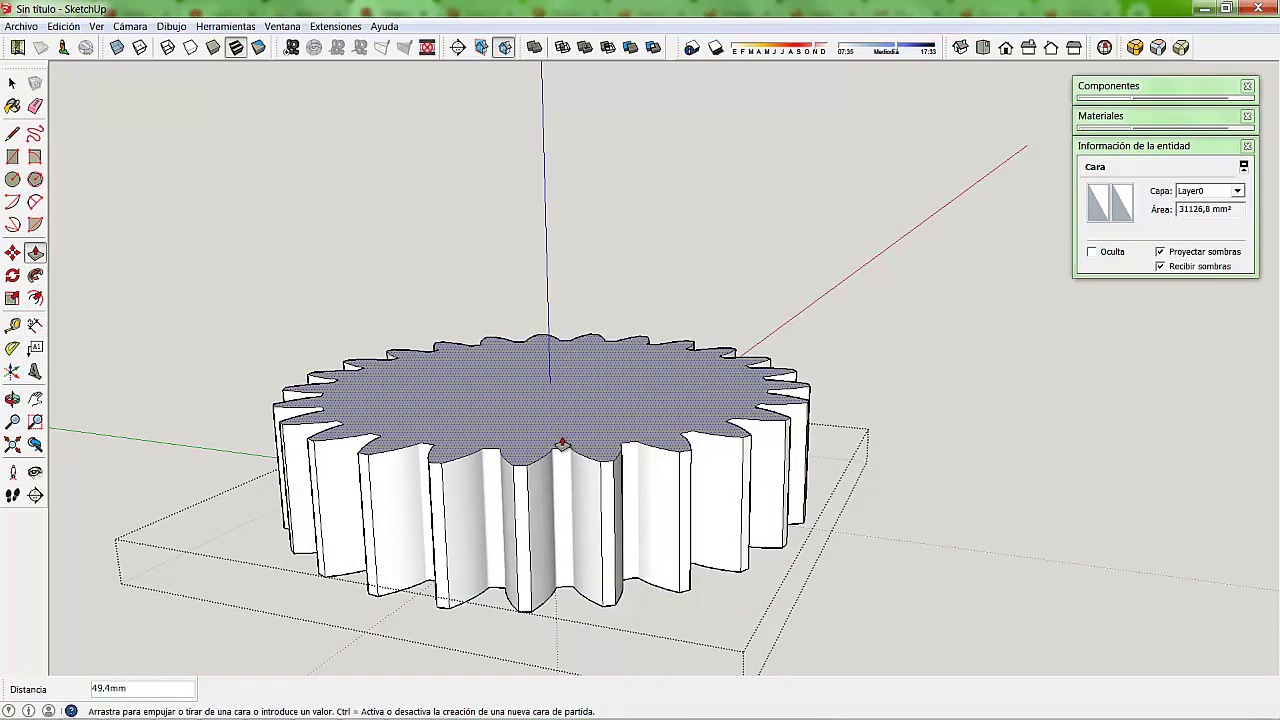
{"action": "type", "text": "20.0mm"}
{"action": "key", "text": "Return"}
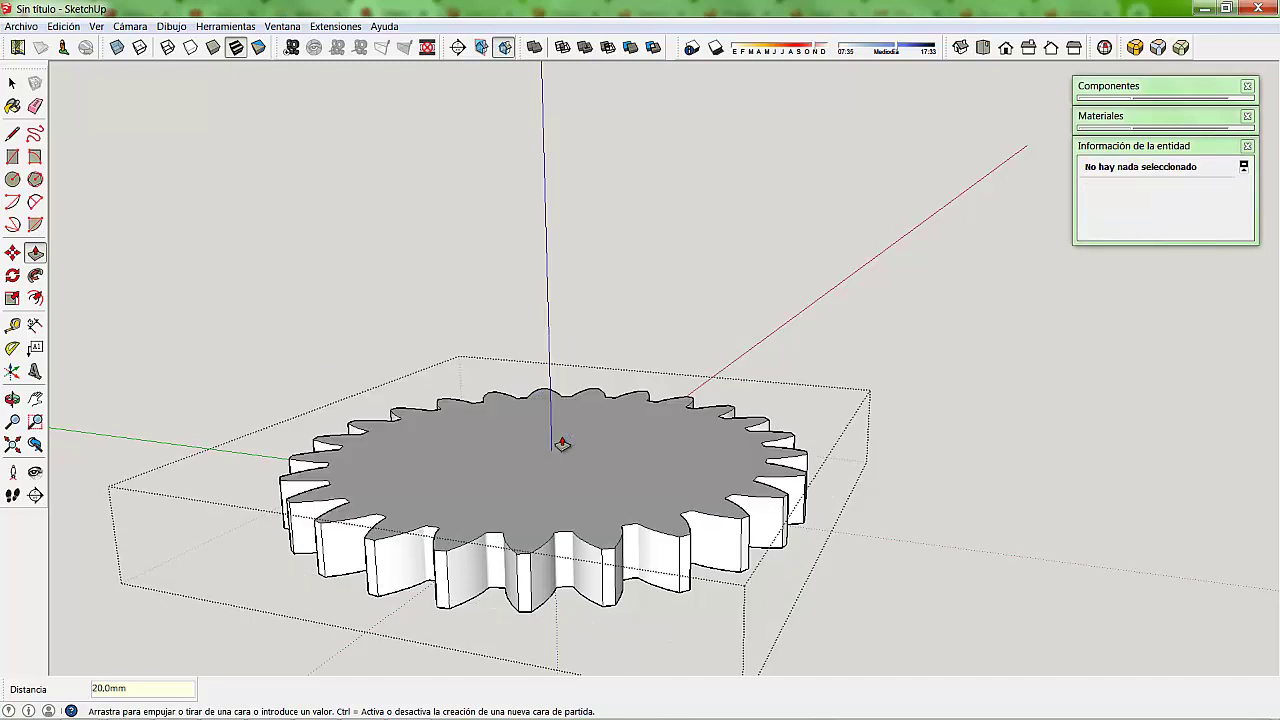
Step: Orbit below the gear and draw a 1,5 mm-radius circle centred at the origin
{"action": "left_click", "coordinate": [12, 179]}
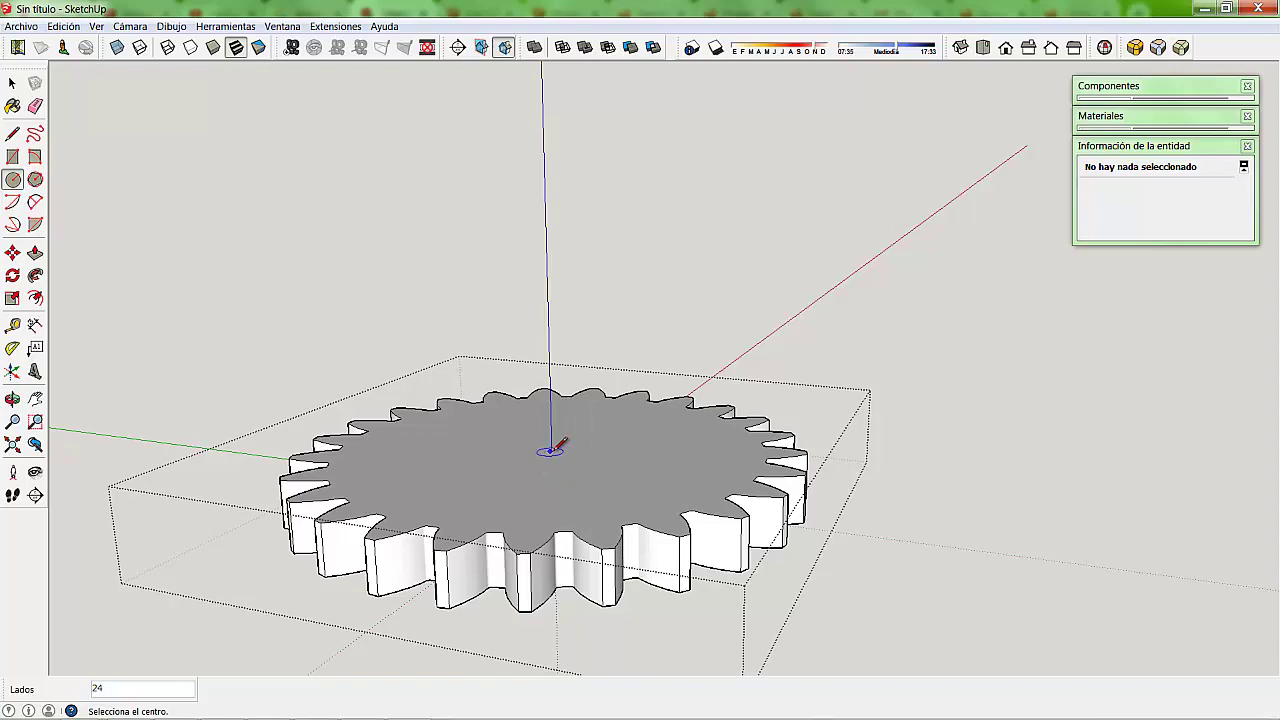
{"action": "scroll", "coordinate": [560, 443], "scroll_direction": "up", "scroll_amount": 2}
{"action": "scroll", "coordinate": [570, 447], "scroll_direction": "up", "scroll_amount": 3}
{"action": "scroll", "coordinate": [572, 437], "scroll_direction": "down", "scroll_amount": 1}
{"action": "scroll", "coordinate": [590, 400], "scroll_direction": "down", "scroll_amount": 1}
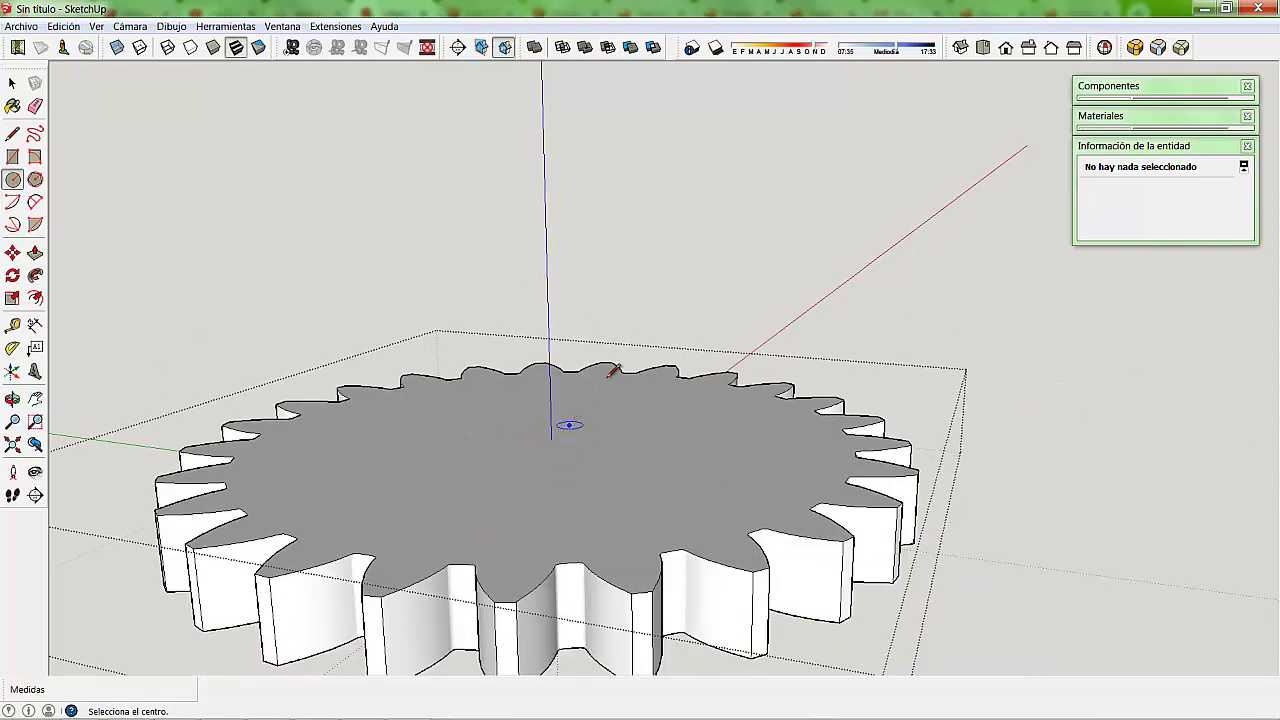
{"action": "scroll", "coordinate": [612, 372], "scroll_direction": "down", "scroll_amount": 2}
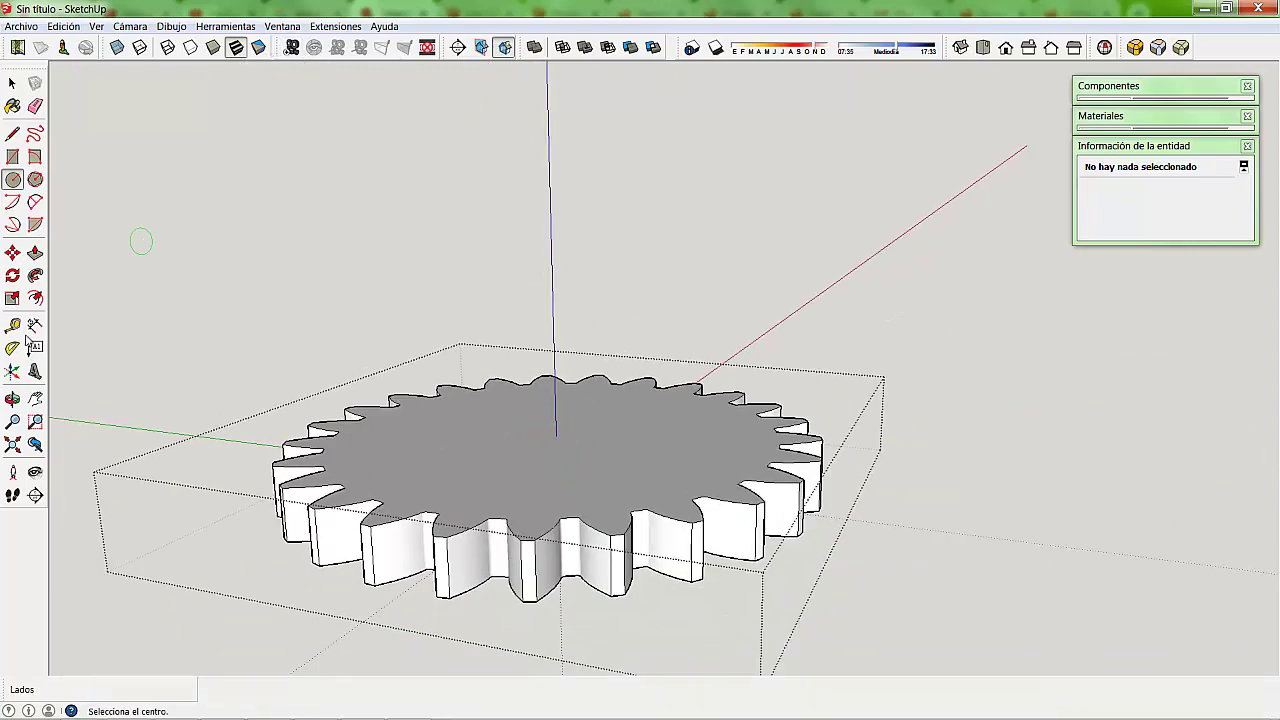
{"action": "left_click", "coordinate": [12, 398]}
{"action": "mouse_move", "coordinate": [700, 491]}
{"action": "left_mouse_down"}
{"action": "mouse_move", "coordinate": [669, 86]}
{"action": "mouse_move", "coordinate": [622, 218]}
{"action": "left_mouse_up"}
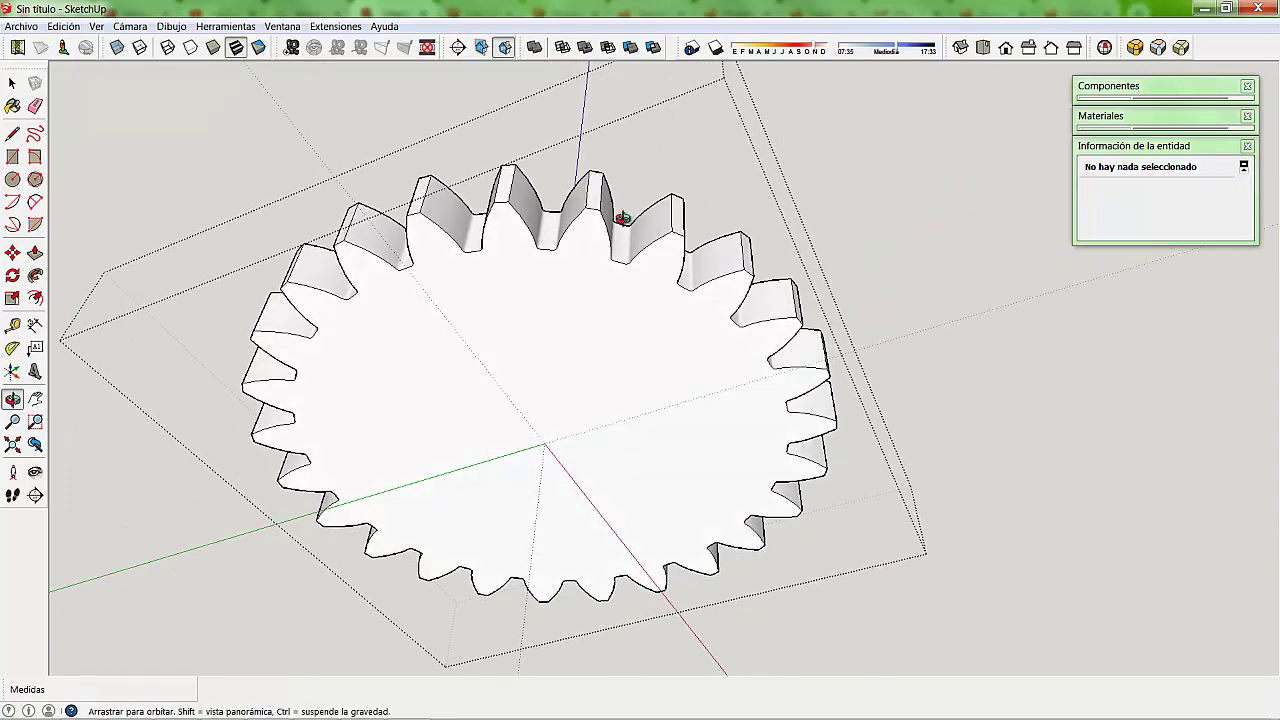
{"action": "left_click", "coordinate": [12, 179]}
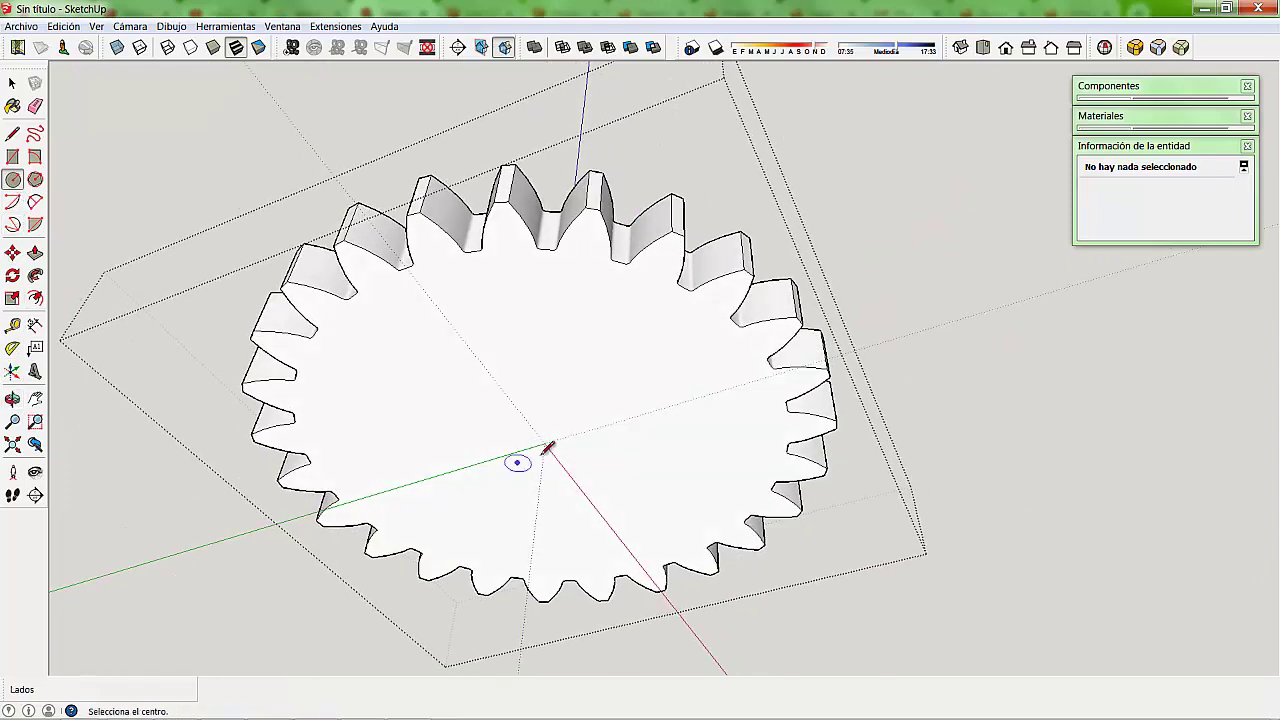
{"action": "left_click", "coordinate": [543, 443]}
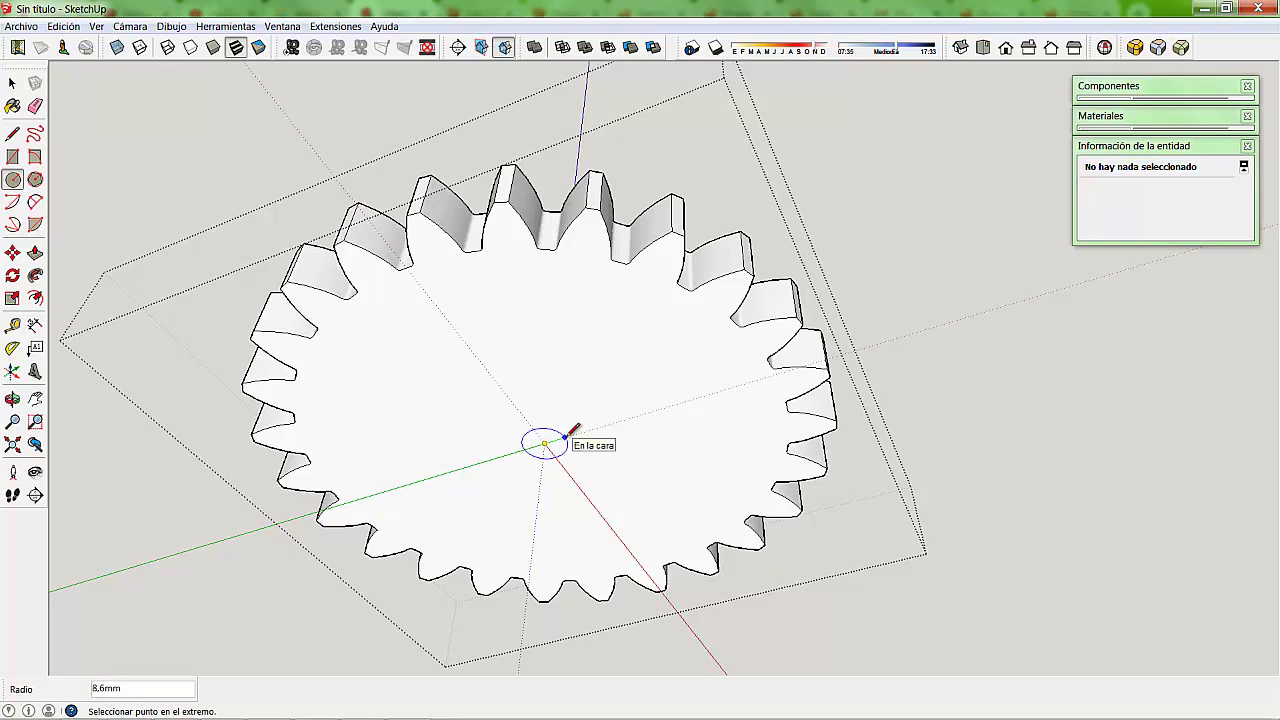
{"action": "type", "text": "1,5"}
{"action": "key", "text": "Return"}
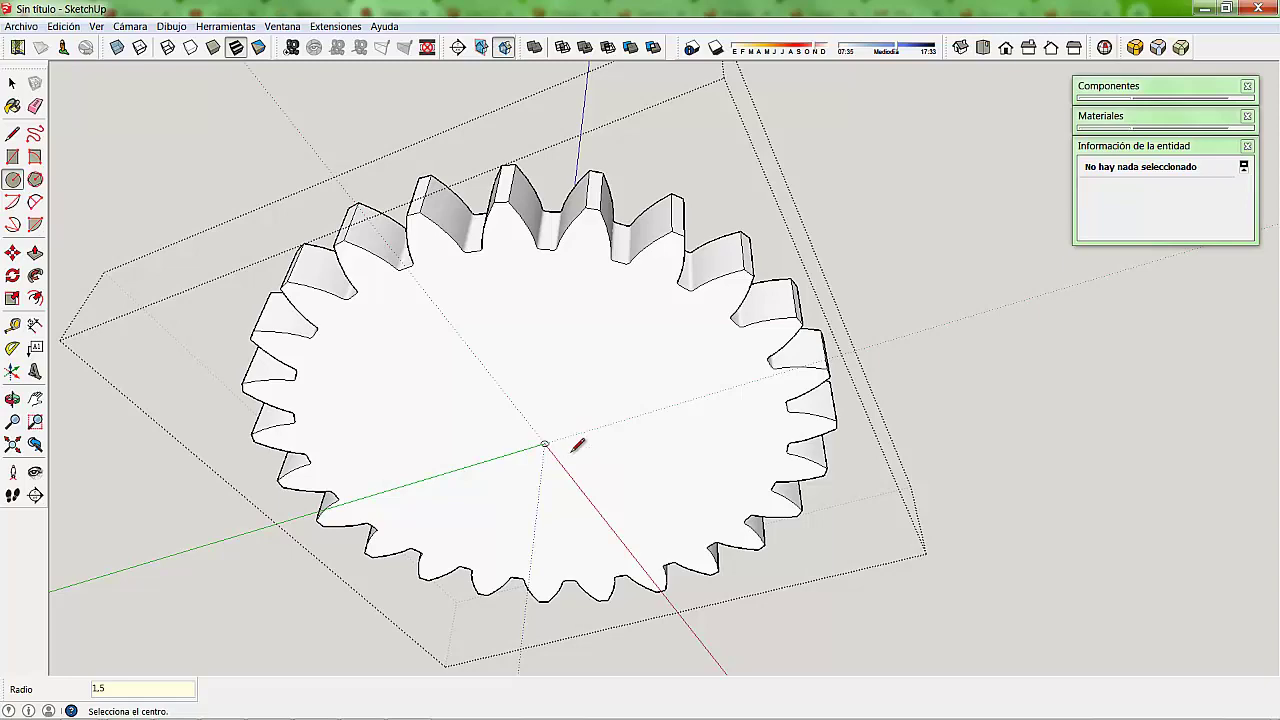
Step: Push/pull the small circle face into the gear to form the centre hole
{"action": "scroll", "coordinate": [571, 432], "scroll_direction": "up", "scroll_amount": 1}
{"action": "scroll", "coordinate": [565, 434], "scroll_direction": "up", "scroll_amount": 3}
{"action": "scroll", "coordinate": [552, 430], "scroll_direction": "up", "scroll_amount": 2}
{"action": "scroll", "coordinate": [540, 425], "scroll_direction": "up", "scroll_amount": 1}
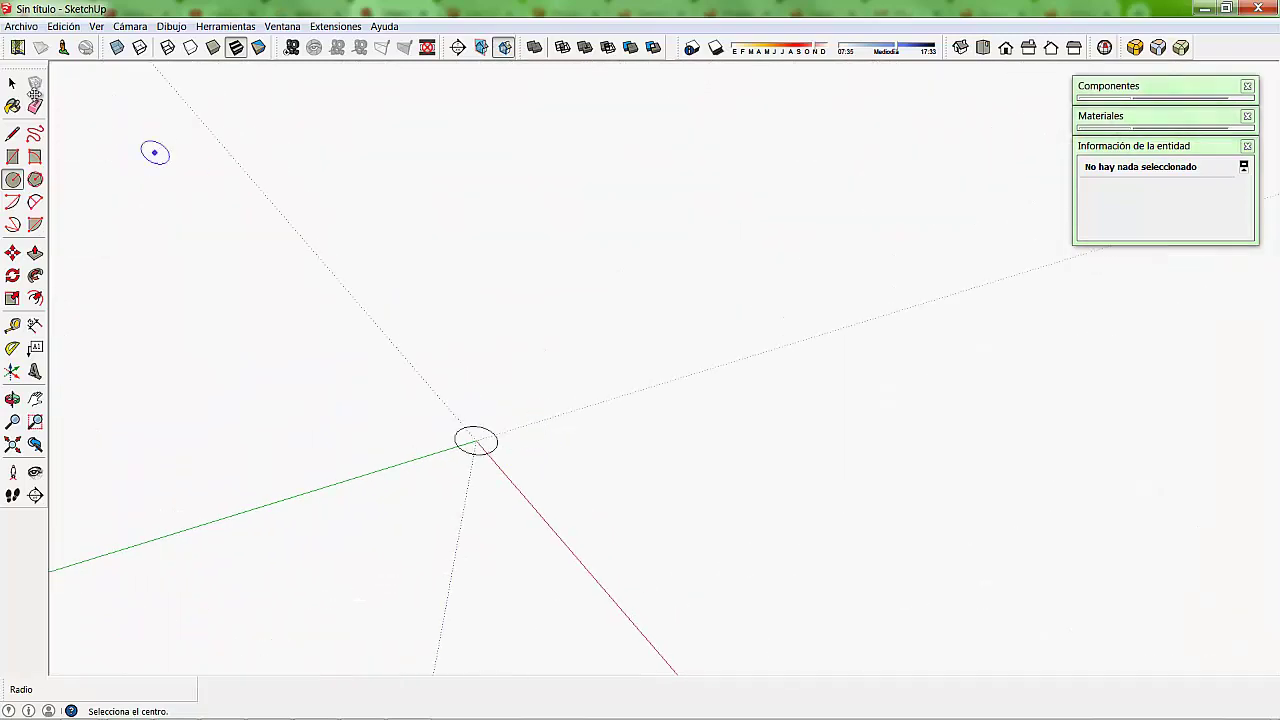
{"action": "key", "text": "space"}
{"action": "left_click", "coordinate": [476, 442]}
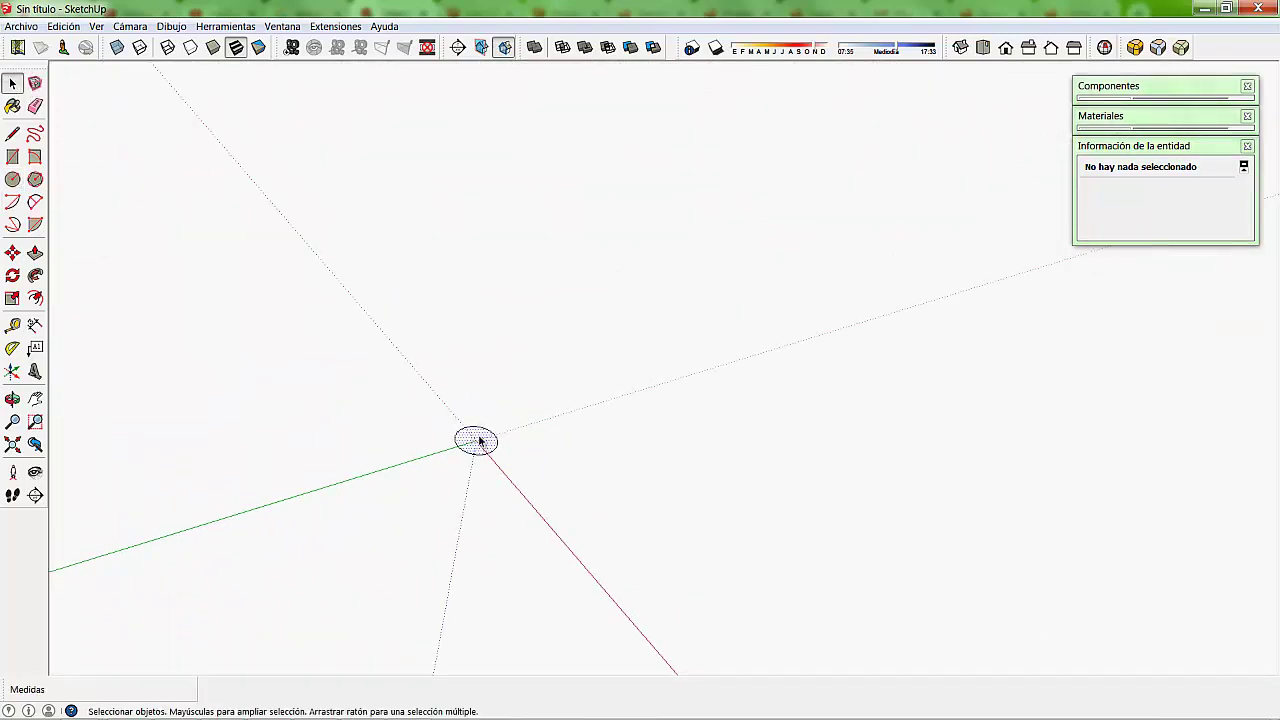
{"action": "left_click", "coordinate": [38, 256]}
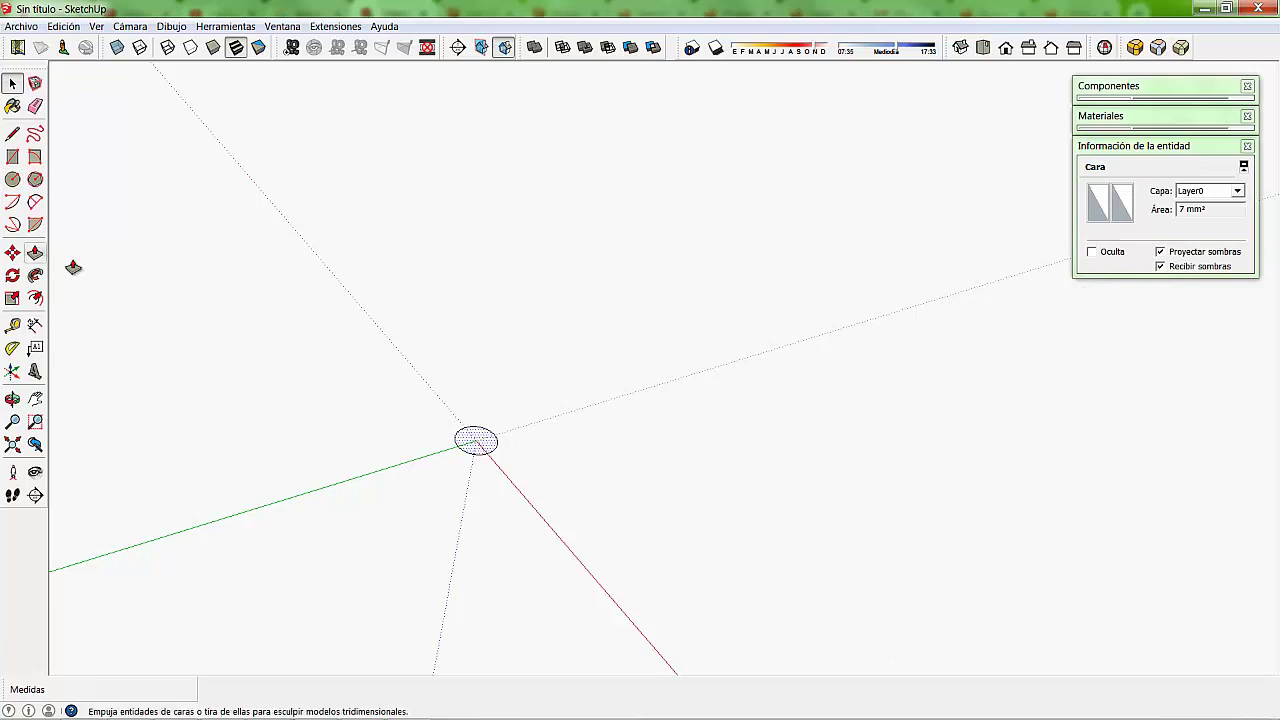
{"action": "left_click", "coordinate": [471, 443]}
{"action": "left_click", "coordinate": [529, 333]}
{"action": "scroll", "coordinate": [529, 333], "scroll_direction": "down", "scroll_amount": 1}
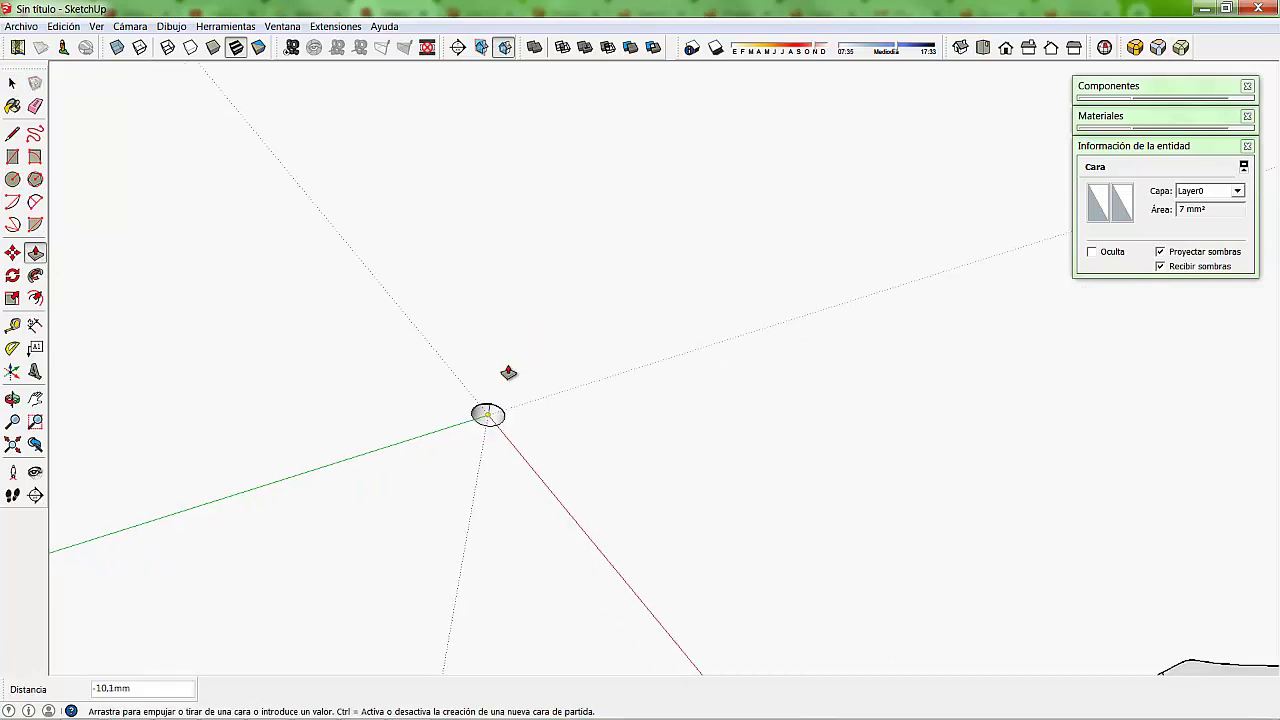
{"action": "type", "text": "20"}
{"action": "key", "text": "Return"}
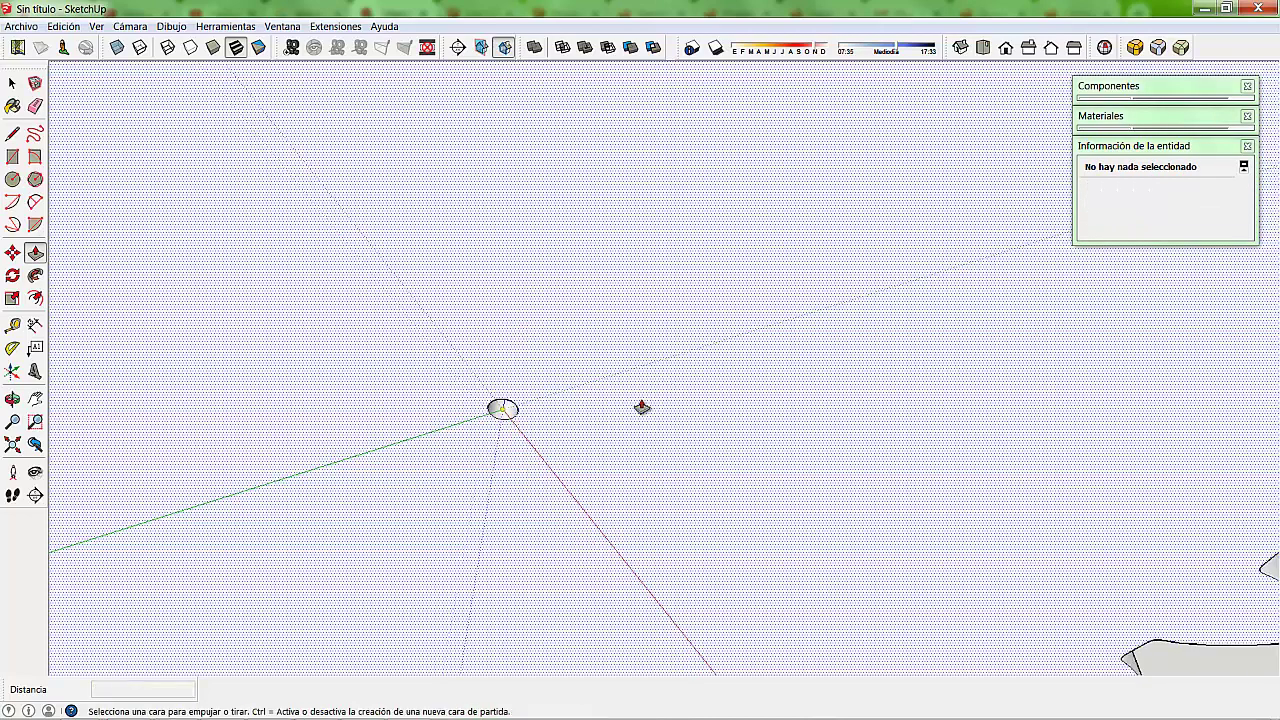
{"action": "scroll", "coordinate": [613, 394], "scroll_direction": "down", "scroll_amount": 3}
{"action": "scroll", "coordinate": [613, 394], "scroll_direction": "down", "scroll_amount": 3}
{"action": "key", "text": "space"}
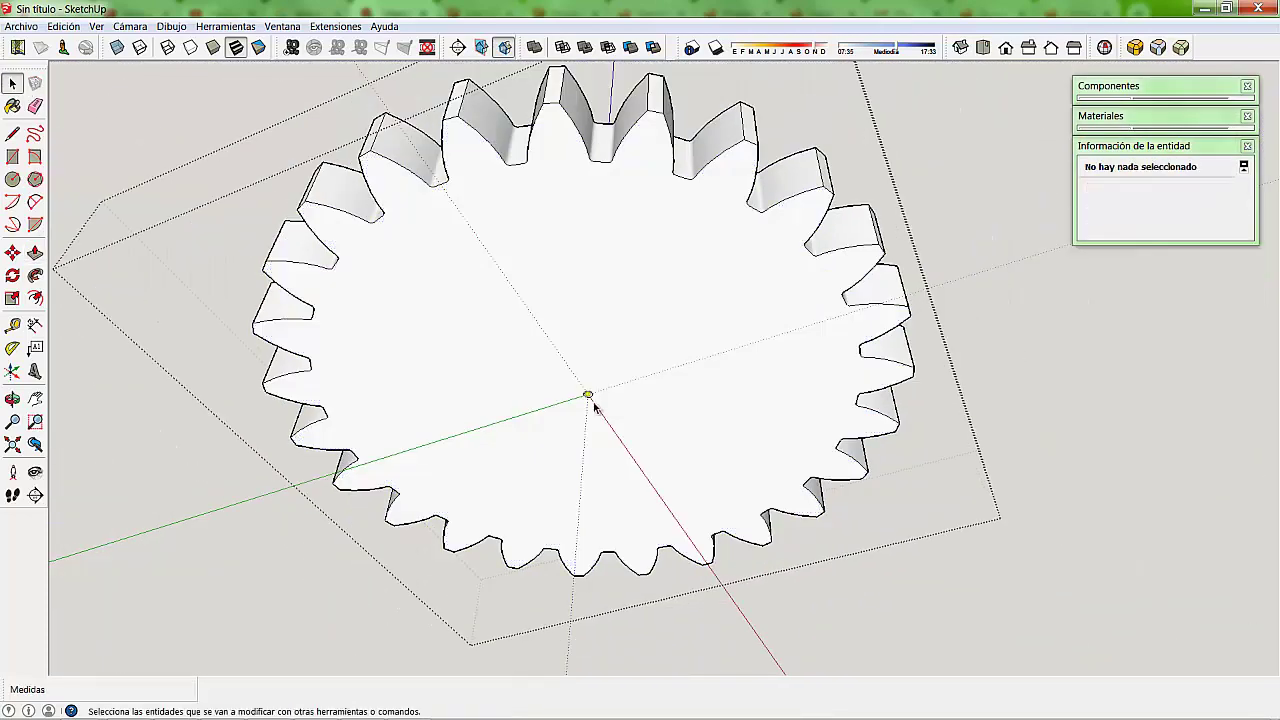
Step: Close the gear group, orbit to a top view and select the gear to check its volume
{"action": "left_click", "coordinate": [186, 427]}
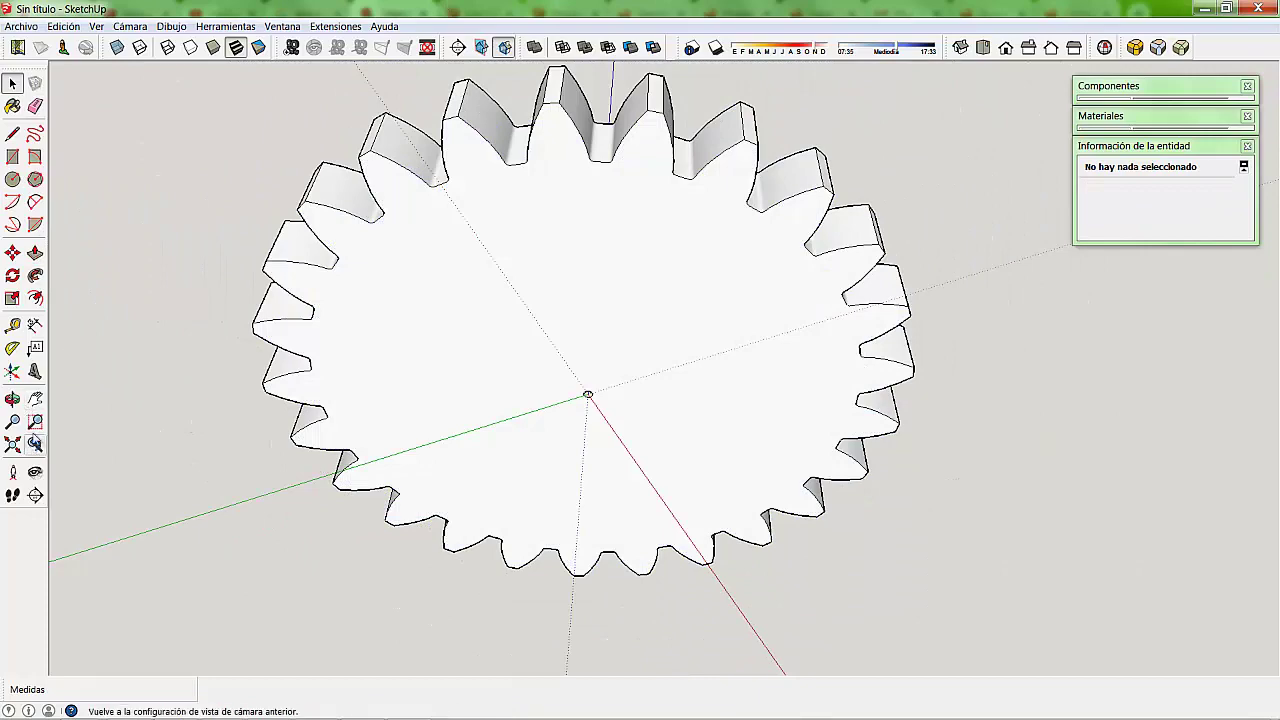
{"action": "left_click", "coordinate": [12, 399]}
{"action": "mouse_move", "coordinate": [663, 266]}
{"action": "left_mouse_down"}
{"action": "mouse_move", "coordinate": [822, 216]}
{"action": "mouse_move", "coordinate": [766, 397]}
{"action": "mouse_move", "coordinate": [657, 343]}
{"action": "mouse_move", "coordinate": [666, 463]}
{"action": "mouse_move", "coordinate": [625, 331]}
{"action": "mouse_move", "coordinate": [623, 500]}
{"action": "mouse_move", "coordinate": [646, 349]}
{"action": "mouse_move", "coordinate": [631, 569]}
{"action": "mouse_move", "coordinate": [390, 421]}
{"action": "mouse_move", "coordinate": [509, 400]}
{"action": "mouse_move", "coordinate": [249, 340]}
{"action": "left_mouse_up"}
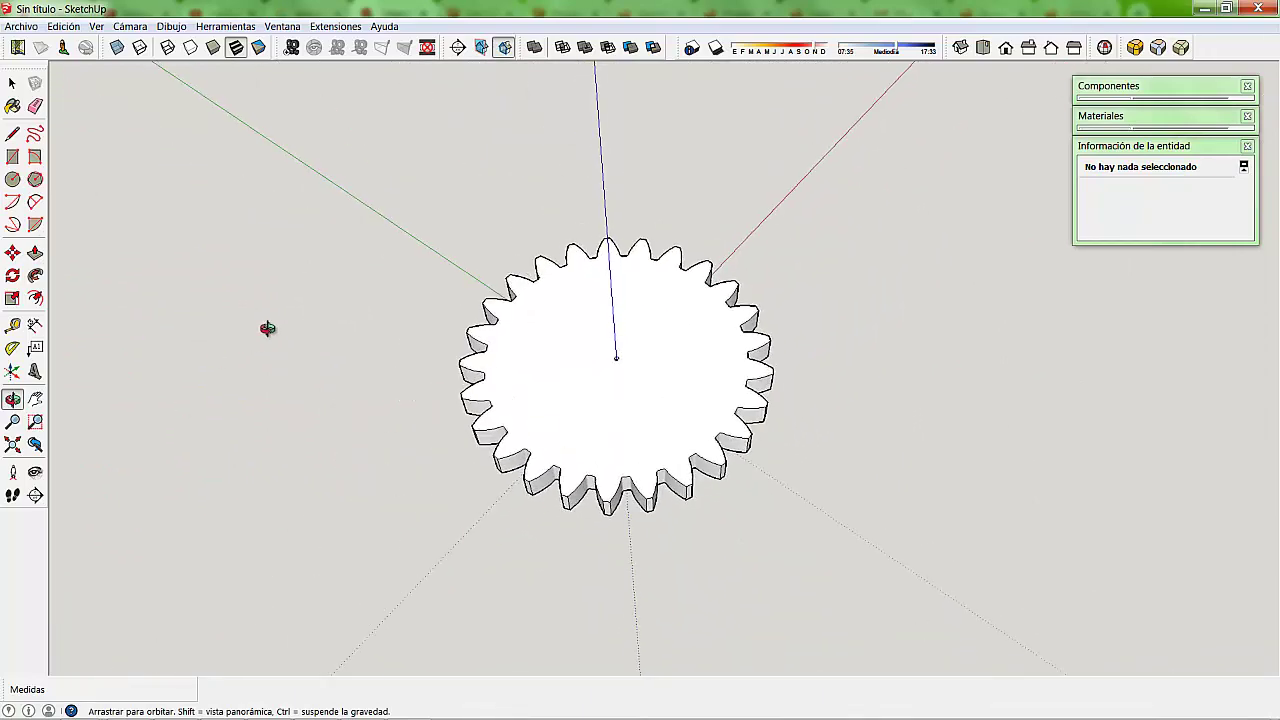
{"action": "left_click", "coordinate": [12, 83]}
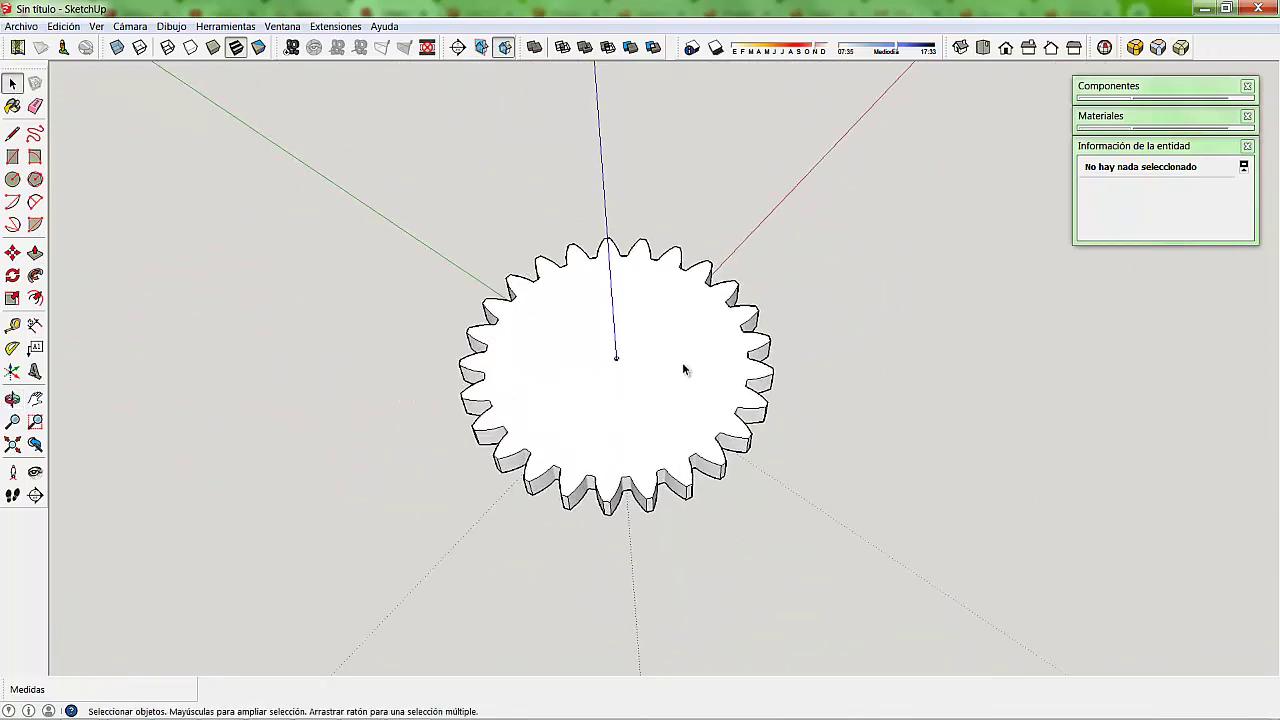
{"action": "left_click", "coordinate": [587, 357]}
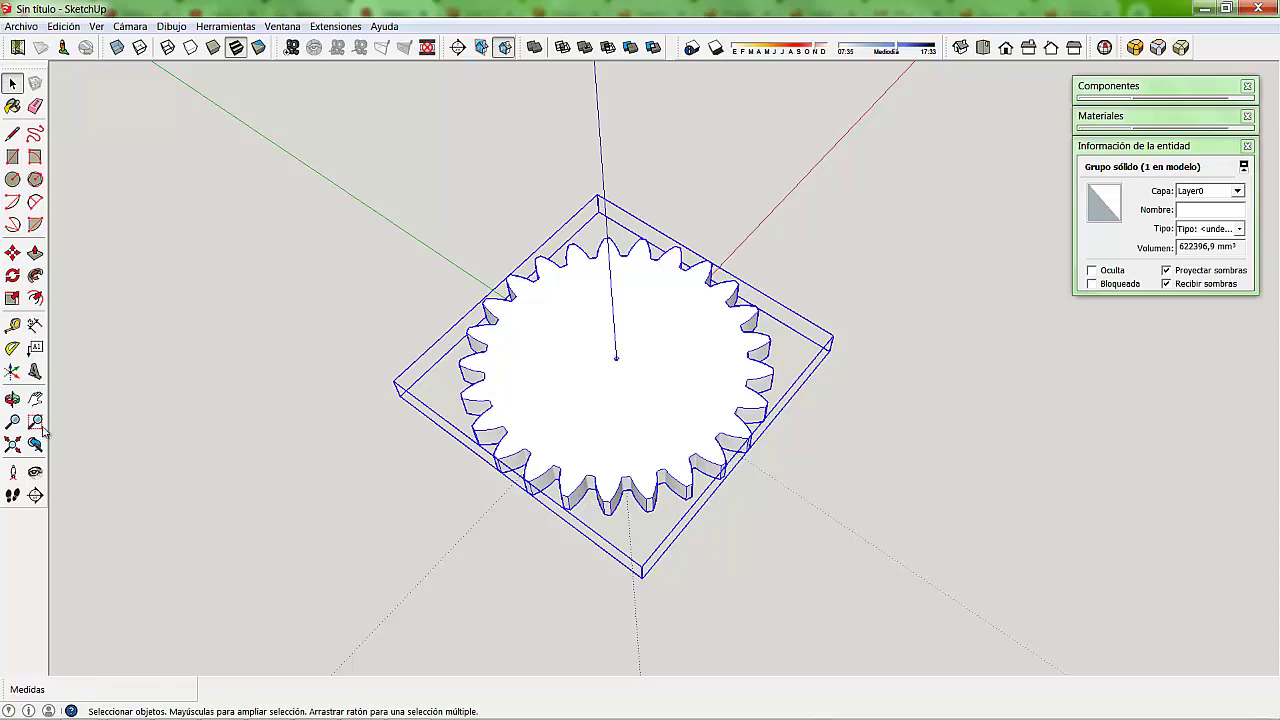
{"action": "left_click", "coordinate": [12, 398]}
{"action": "mouse_move", "coordinate": [652, 288]}
{"action": "left_mouse_down"}
{"action": "mouse_move", "coordinate": [780, 189]}
{"action": "mouse_move", "coordinate": [523, 414]}
{"action": "mouse_move", "coordinate": [866, 357]}
{"action": "mouse_move", "coordinate": [776, 438]}
{"action": "left_mouse_up"}
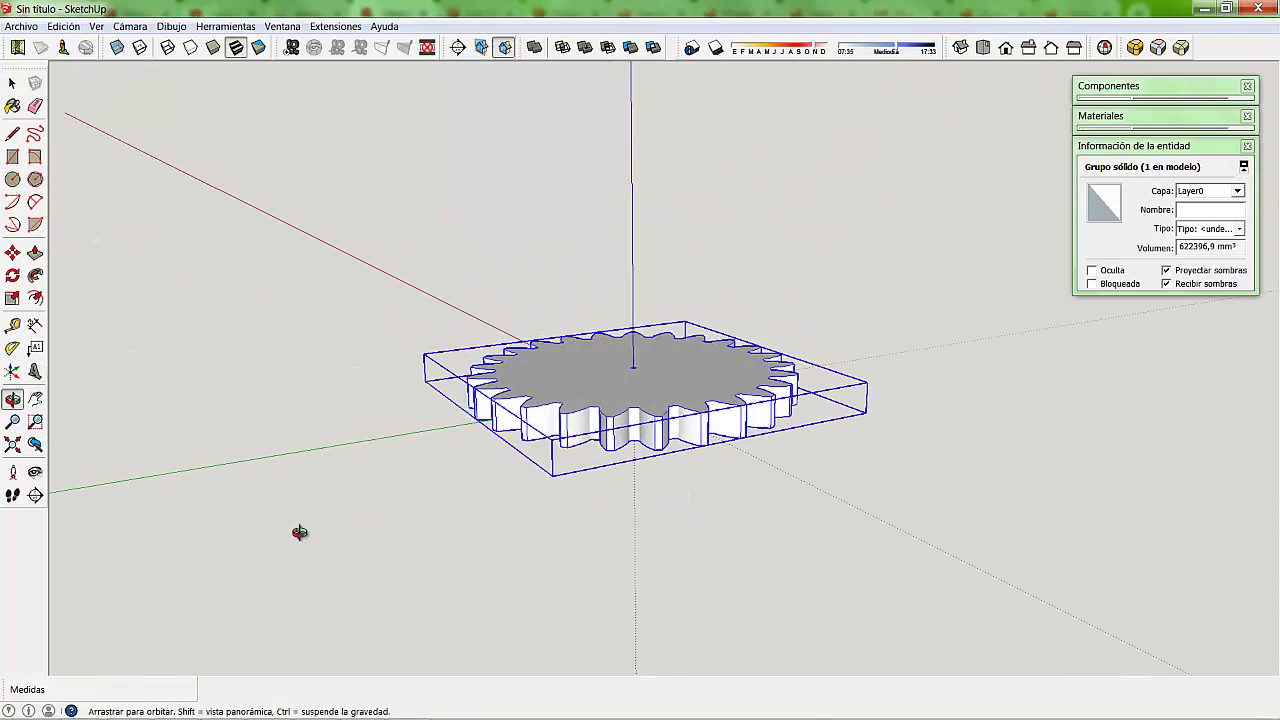
{"action": "left_click_drag", "start_coordinate": [300, 533], "coordinate": [138, 494]}
{"action": "left_click", "coordinate": [9, 84]}
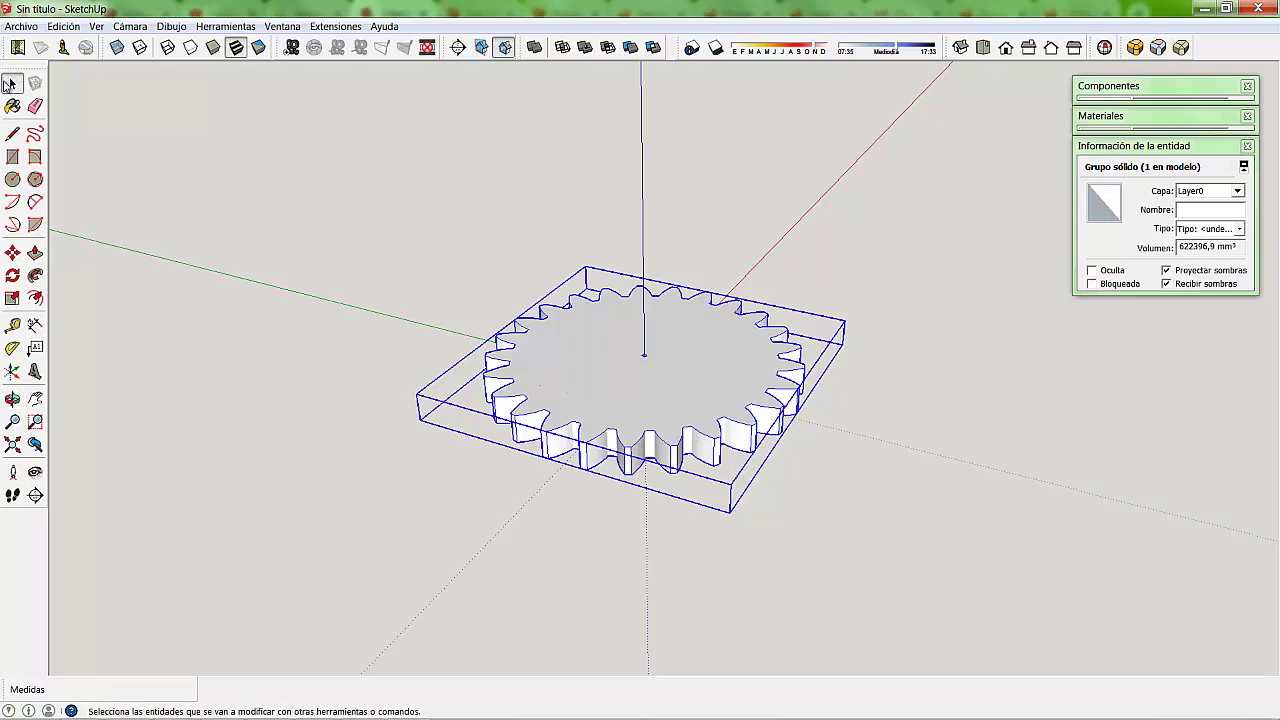